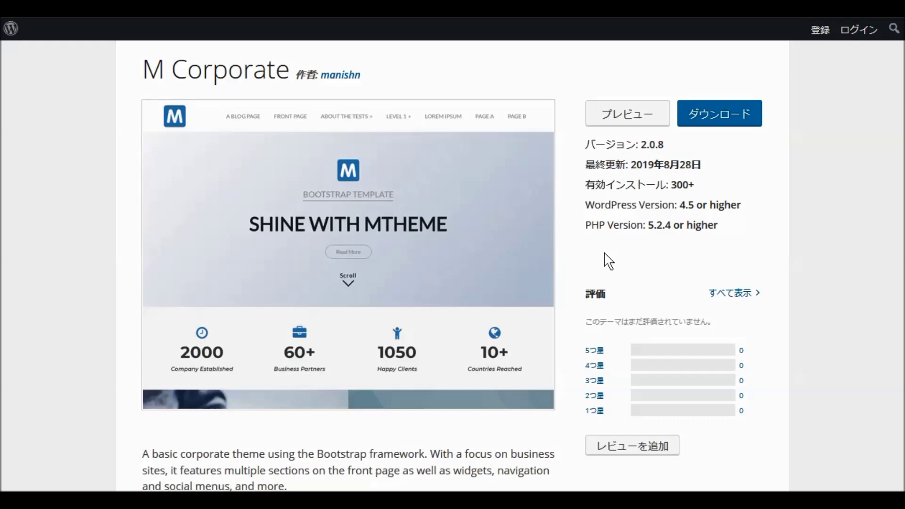
- Read through the M Corporate theme's details, description and tags on its WordPress theme directory page
{"action": "scroll", "coordinate": [573, 294], "scroll_direction": "down", "scroll_amount": 2}
{"action": "scroll", "coordinate": [568, 304], "scroll_direction": "down", "scroll_amount": 2}
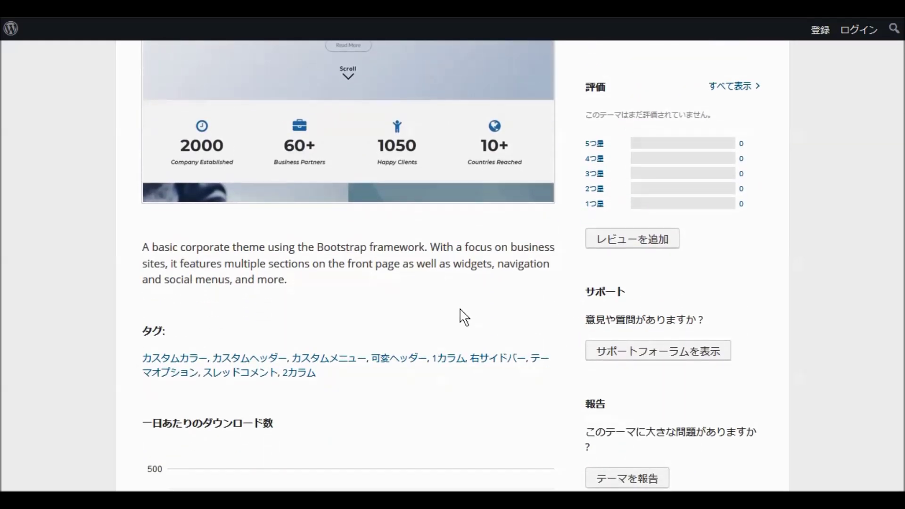
{"action": "scroll", "coordinate": [440, 325], "scroll_direction": "up", "scroll_amount": 4}
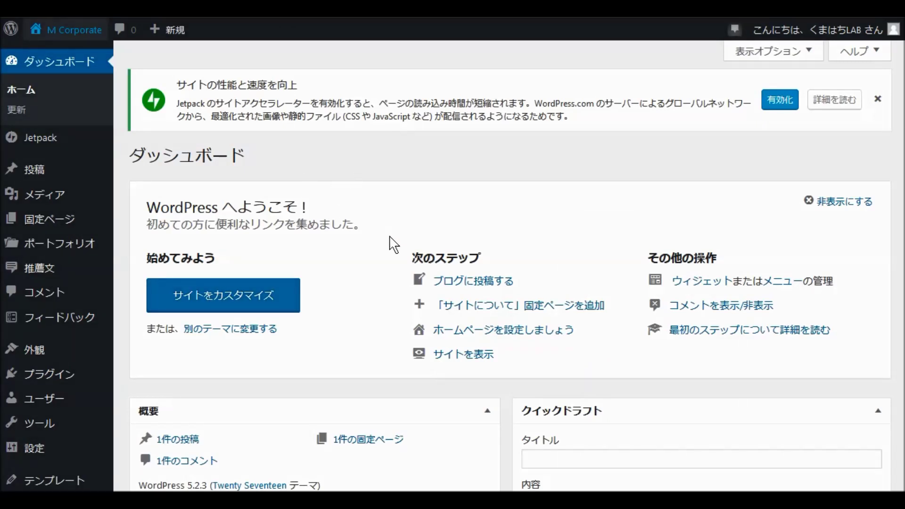
- Go to the site's theme management, start adding a new theme, and list the latest themes (最新)
{"action": "scroll", "coordinate": [390, 250], "scroll_direction": "down", "scroll_amount": 2}
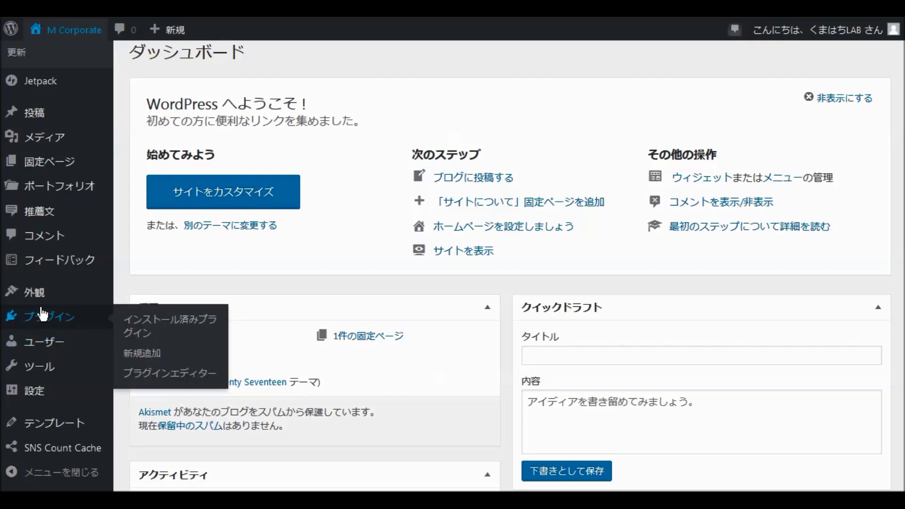
{"action": "mouse_move", "coordinate": [36, 297]}
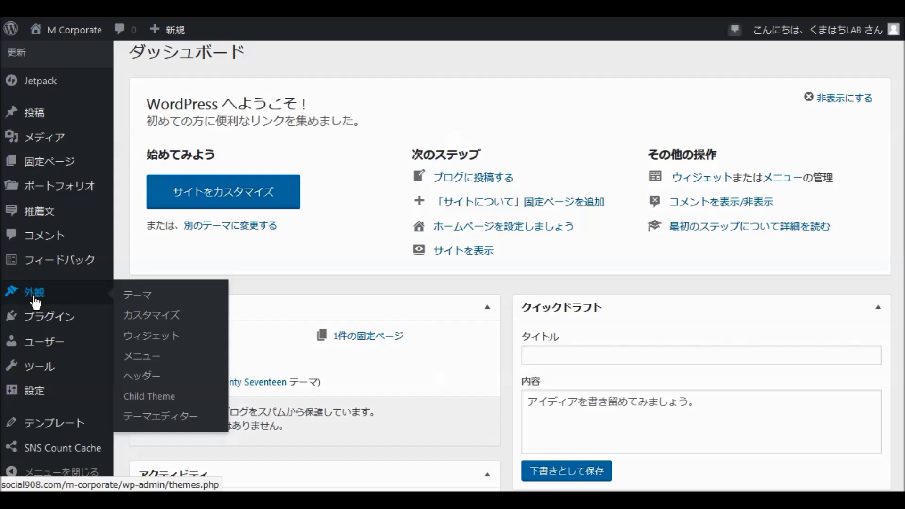
{"action": "left_click", "coordinate": [51, 291]}
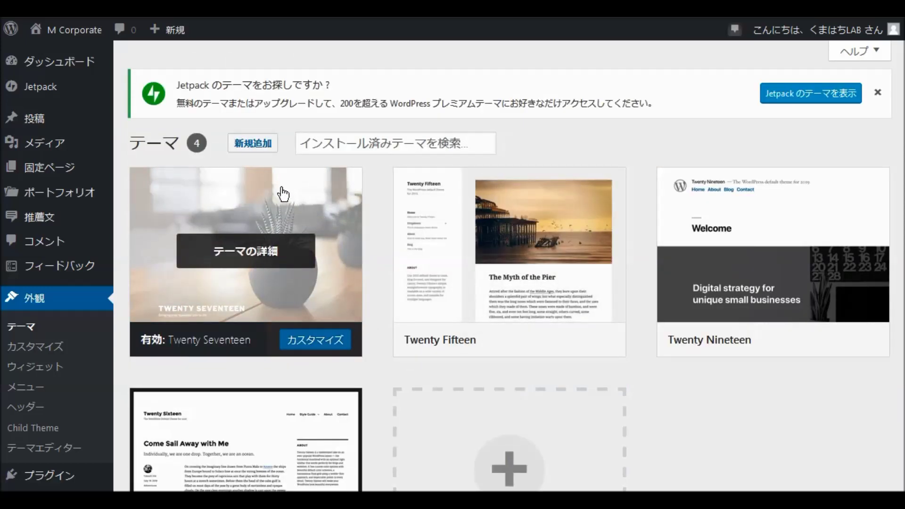
{"action": "left_click", "coordinate": [247, 150]}
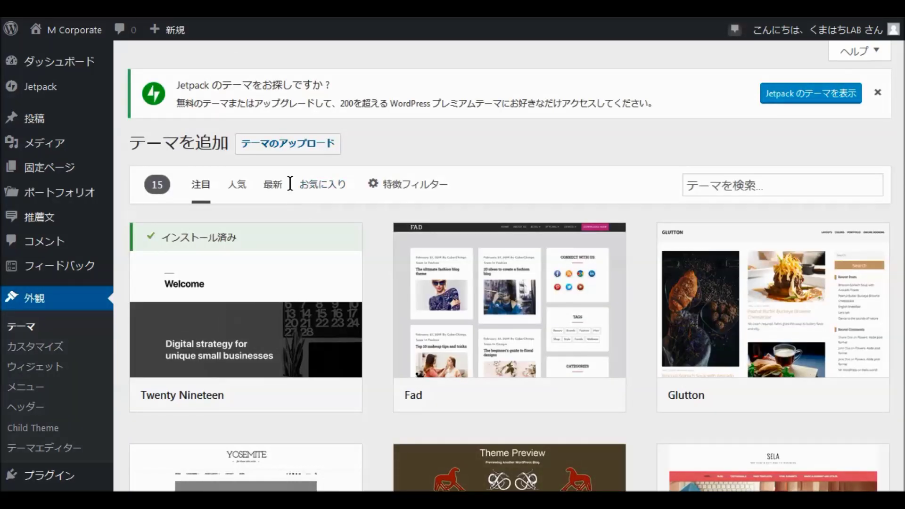
{"action": "left_click", "coordinate": [267, 183]}
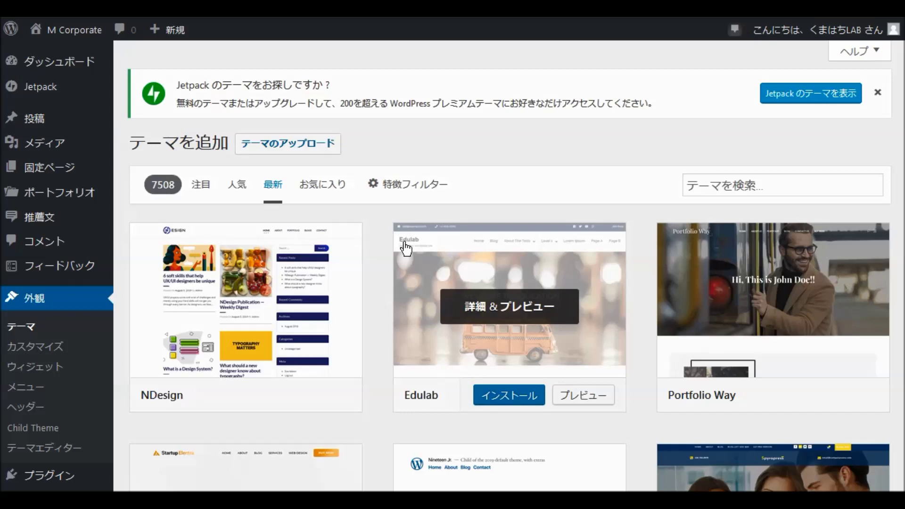
- Find M Corporate among the latest themes, then install and activate it
{"action": "scroll", "coordinate": [405, 249], "scroll_direction": "down", "scroll_amount": 2}
{"action": "scroll", "coordinate": [404, 249], "scroll_direction": "down", "scroll_amount": 2}
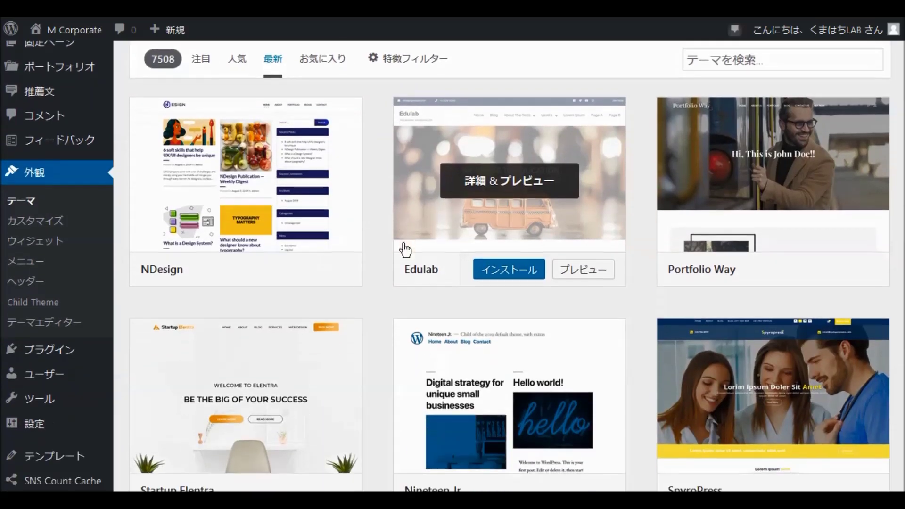
{"action": "scroll", "coordinate": [404, 249], "scroll_direction": "down", "scroll_amount": 2}
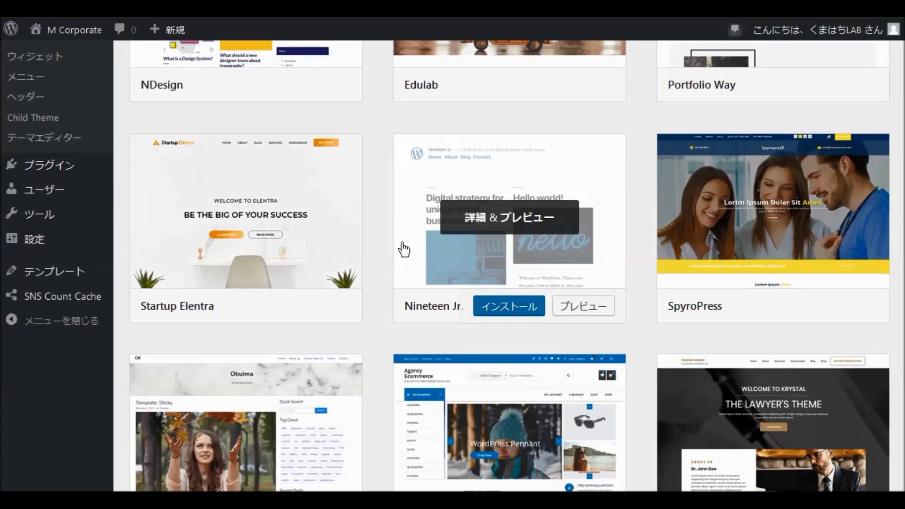
{"action": "scroll", "coordinate": [404, 250], "scroll_direction": "down", "scroll_amount": 6}
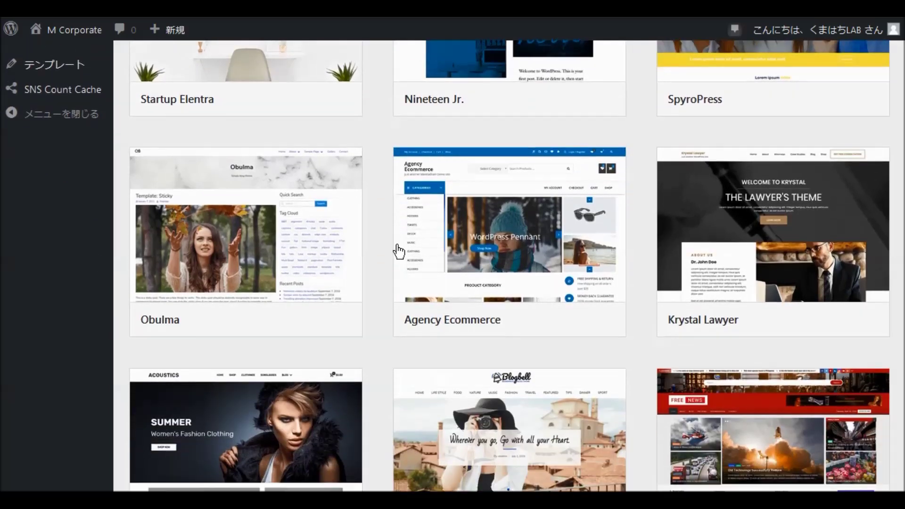
{"action": "scroll", "coordinate": [397, 252], "scroll_direction": "down", "scroll_amount": 9}
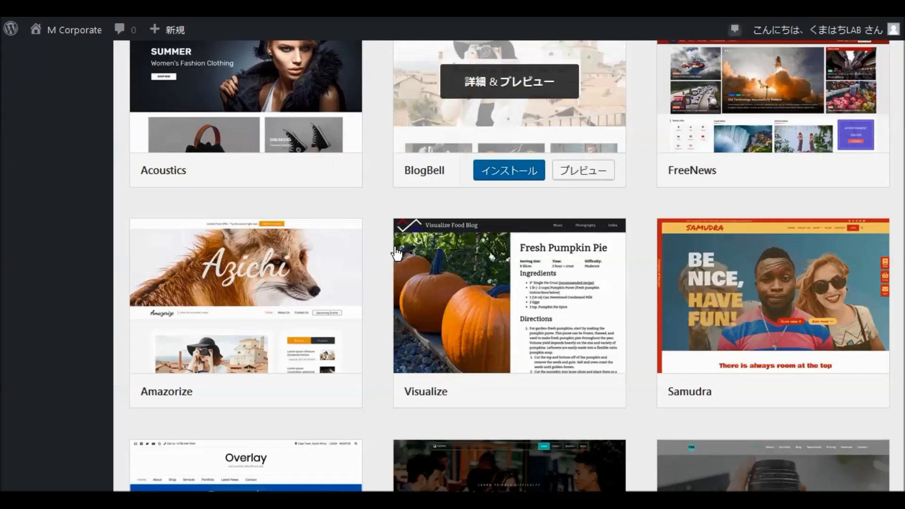
{"action": "scroll", "coordinate": [396, 252], "scroll_direction": "down", "scroll_amount": 1}
{"action": "scroll", "coordinate": [397, 253], "scroll_direction": "down", "scroll_amount": 2}
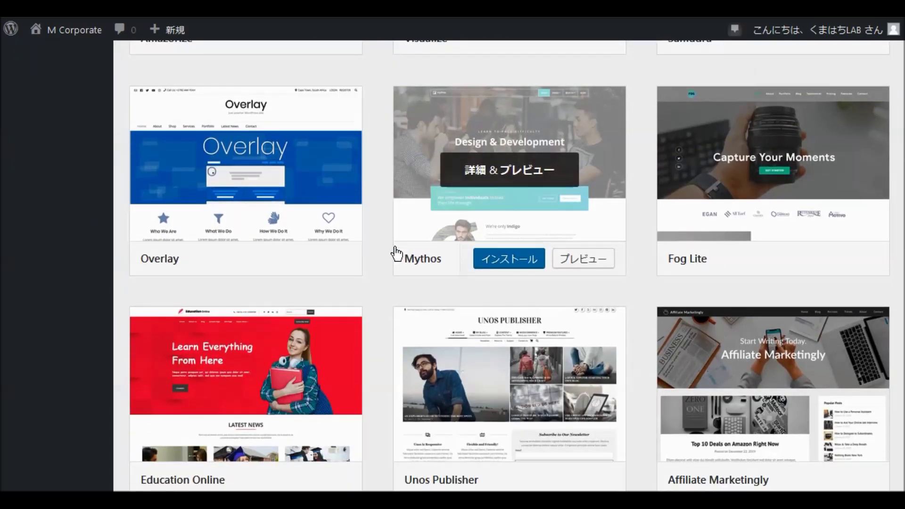
{"action": "scroll", "coordinate": [397, 253], "scroll_direction": "down", "scroll_amount": 8}
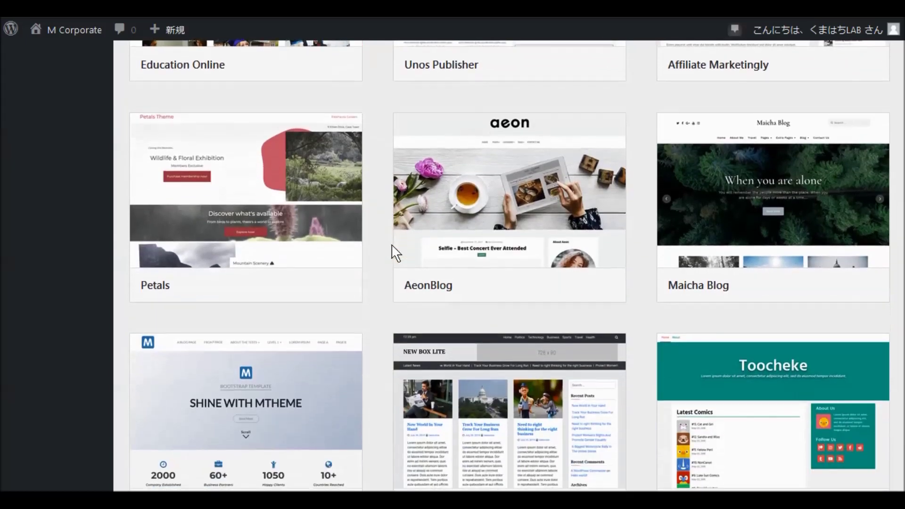
{"action": "scroll", "coordinate": [395, 255], "scroll_direction": "down", "scroll_amount": 4}
{"action": "mouse_move", "coordinate": [262, 306]}
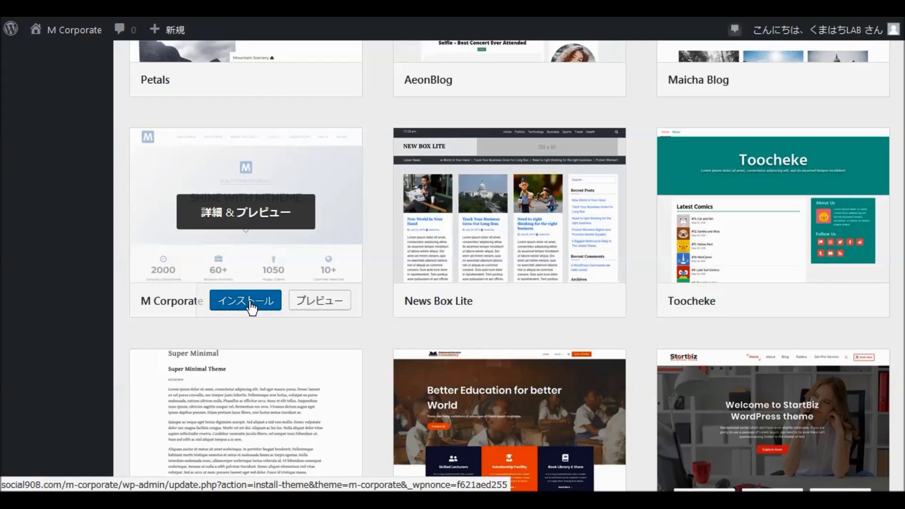
{"action": "left_click", "coordinate": [252, 307]}
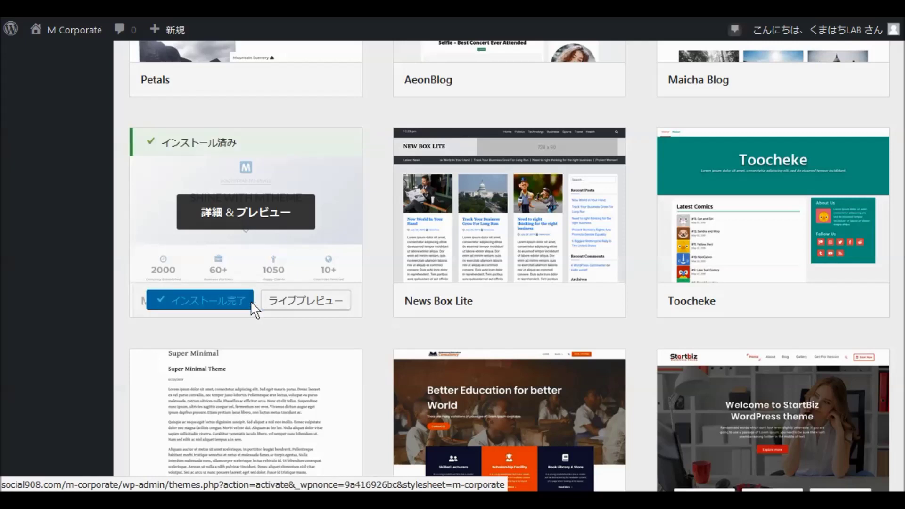
{"action": "left_click", "coordinate": [233, 303]}
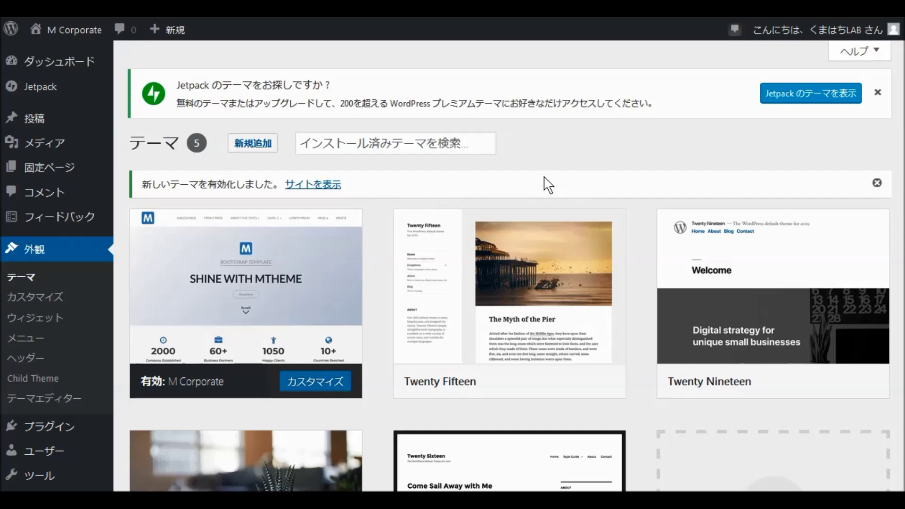
- Open the child theme creation form for the active theme and enter its Theme Name field
{"action": "mouse_move", "coordinate": [325, 283]}
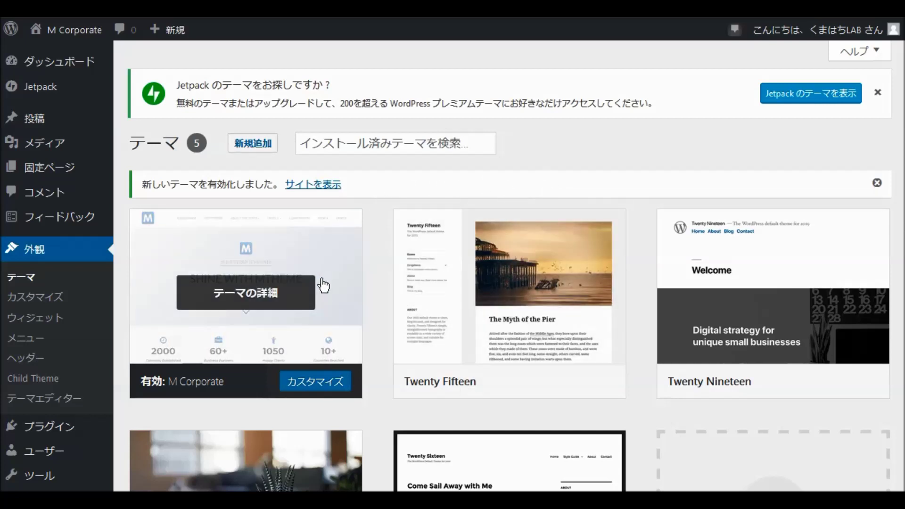
{"action": "left_click", "coordinate": [25, 379]}
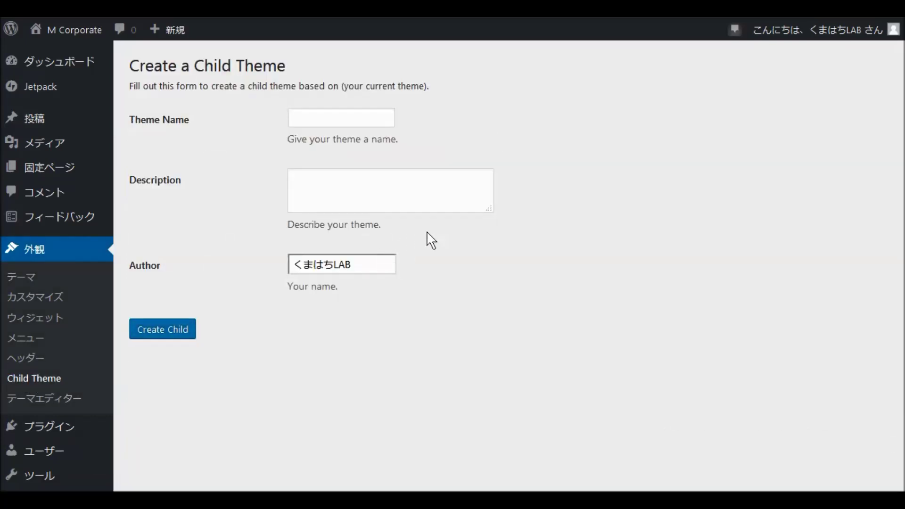
{"action": "left_click", "coordinate": [303, 121]}
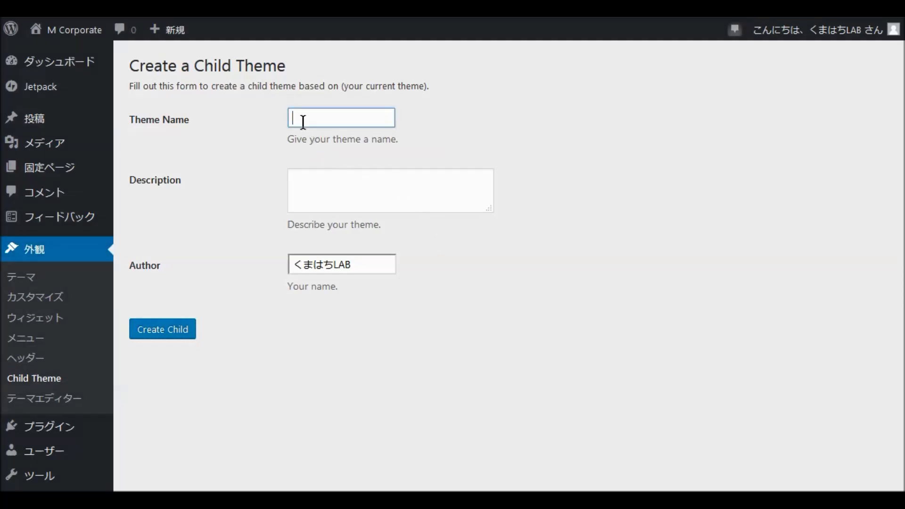
{"action": "right_click", "coordinate": [304, 122]}
{"action": "left_click", "coordinate": [343, 182]}
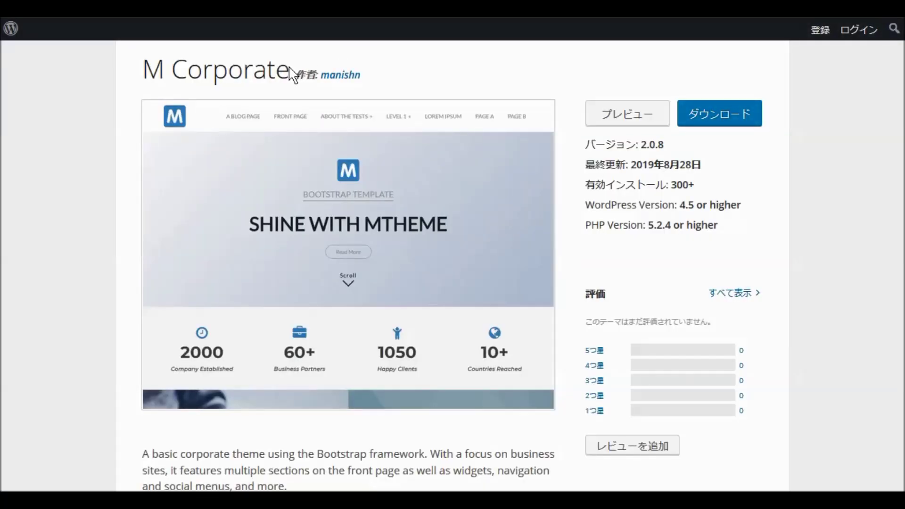
- Copy the title M Corporate from the theme's directory page and name the child theme "M Corporate Child"
{"action": "left_click_drag", "start_coordinate": [290, 71], "coordinate": [150, 70]}
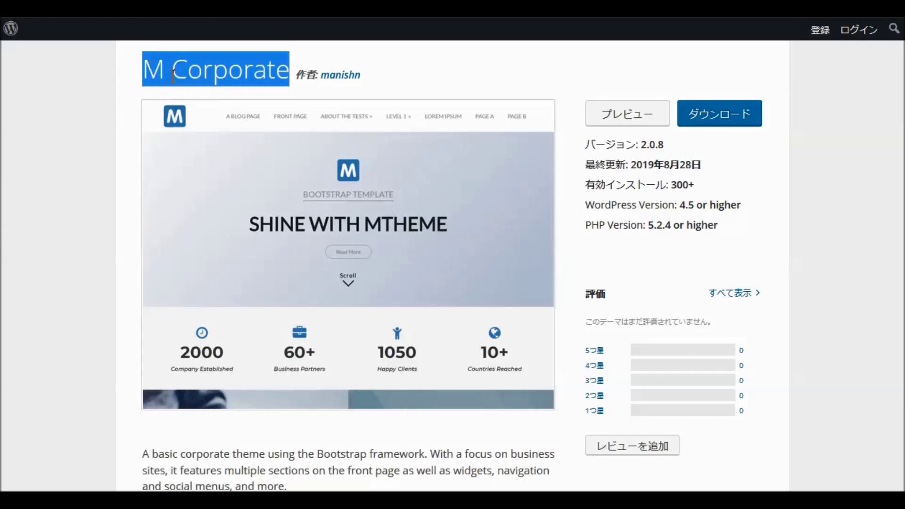
{"action": "right_click", "coordinate": [187, 71]}
{"action": "left_click", "coordinate": [194, 84]}
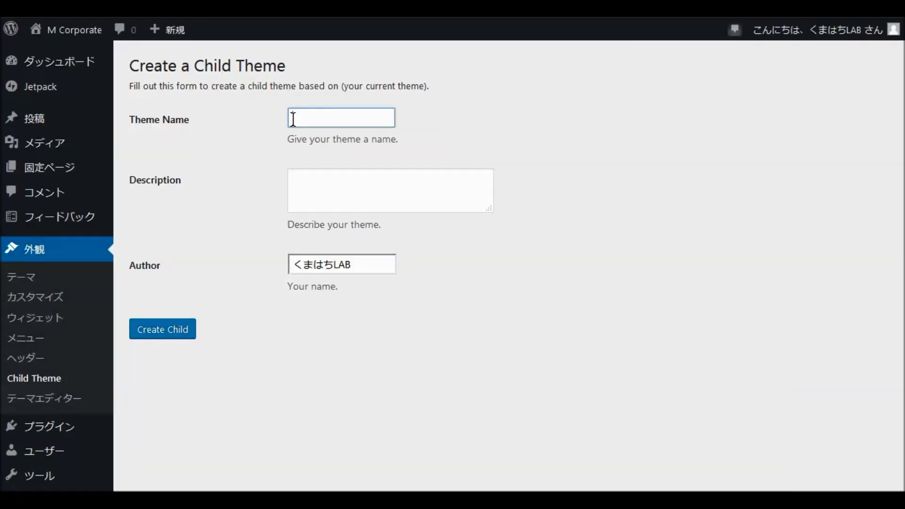
{"action": "right_click", "coordinate": [293, 121]}
{"action": "left_click", "coordinate": [322, 179]}
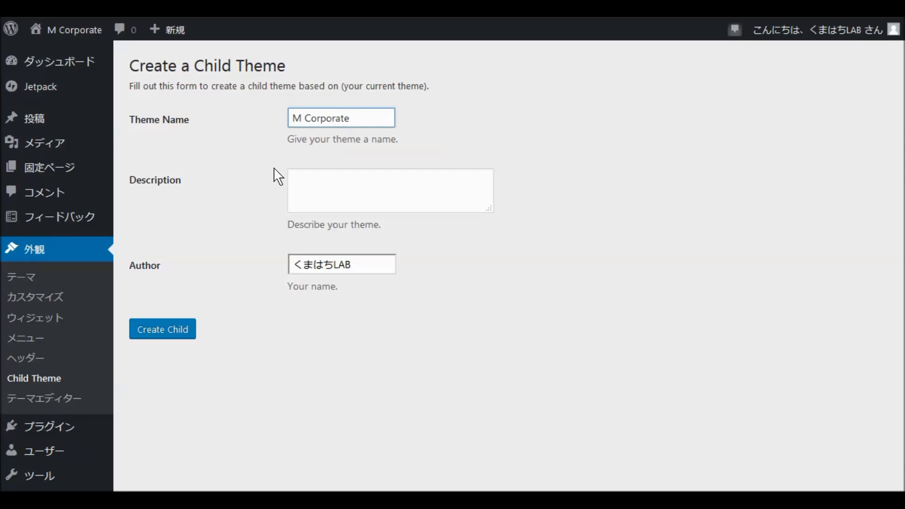
{"action": "type", "text": "ld"}
{"action": "key", "text": "Tab"}
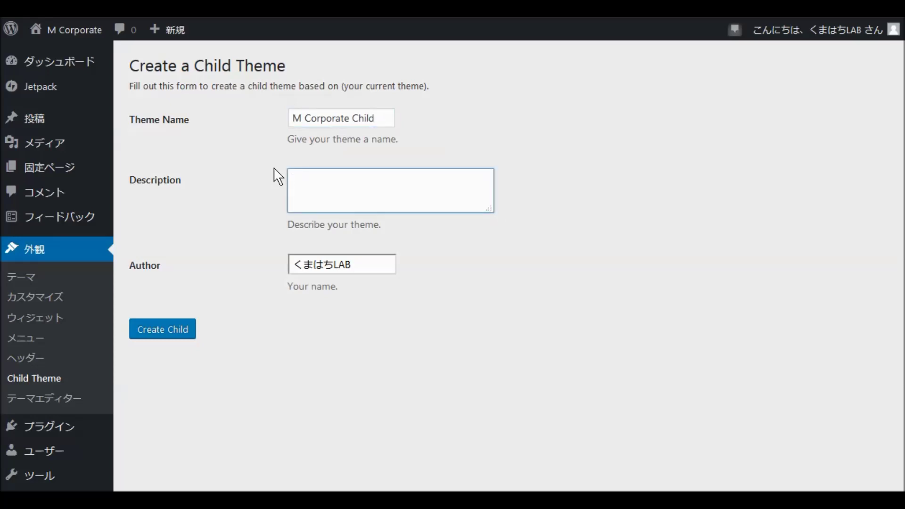
- Describe the child theme as "M Corporateの子テーマ" and create it
{"action": "key", "text": "ctrl+v"}
{"action": "type", "text": "noko"}
{"action": "key", "text": "space"}
{"action": "type", "text": "t"}
{"action": "type", "text": "e-ma"}
{"action": "key", "text": "space"}
{"action": "key", "text": "Return"}
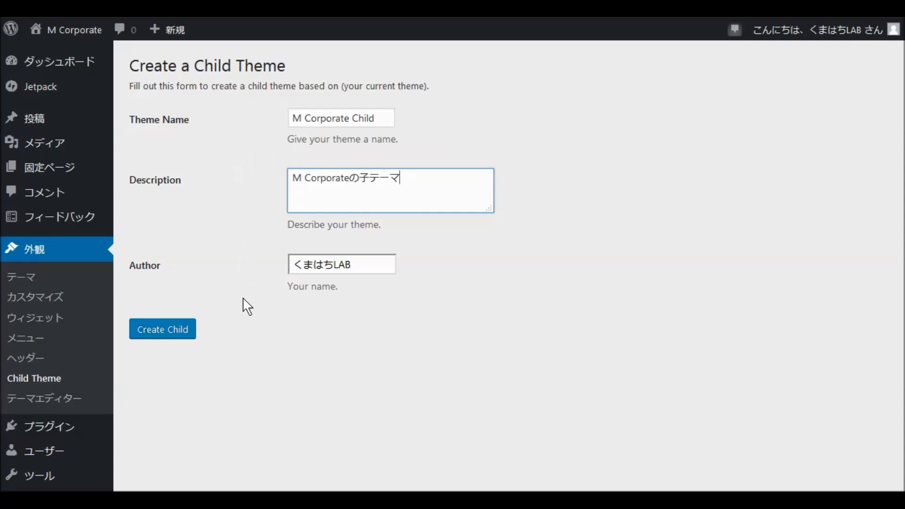
{"action": "left_click", "coordinate": [172, 340]}
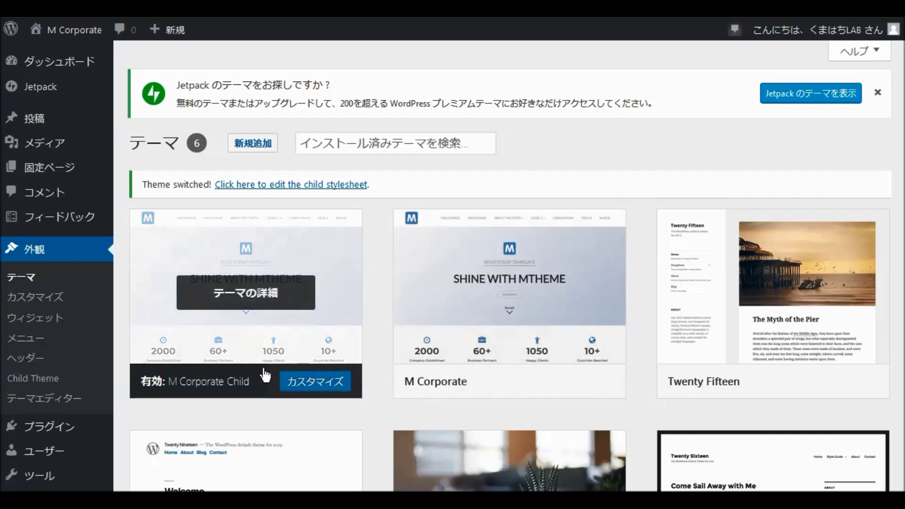
- Start customizing M Corporate Child, look over the site preview, and open the site identity settings (サイト基本情報)
{"action": "left_click", "coordinate": [37, 302]}
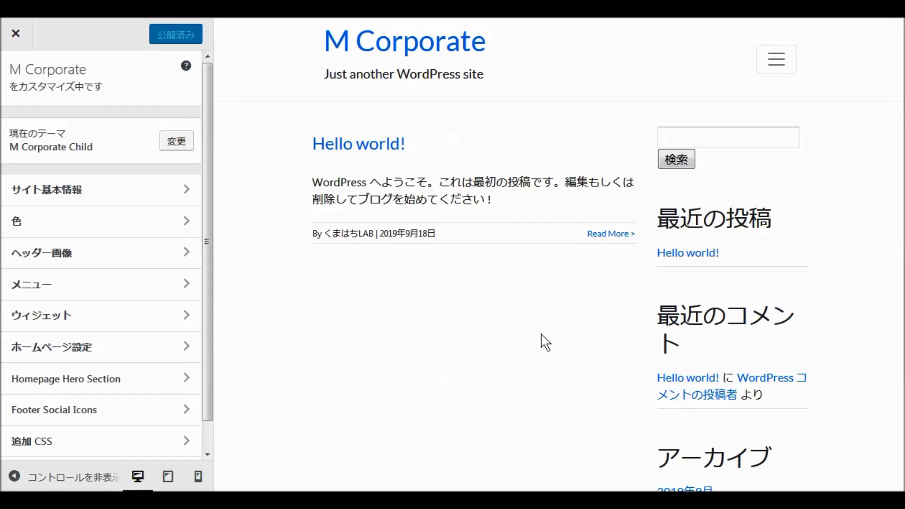
{"action": "scroll", "coordinate": [548, 344], "scroll_direction": "down", "scroll_amount": 2}
{"action": "scroll", "coordinate": [553, 346], "scroll_direction": "down", "scroll_amount": 6}
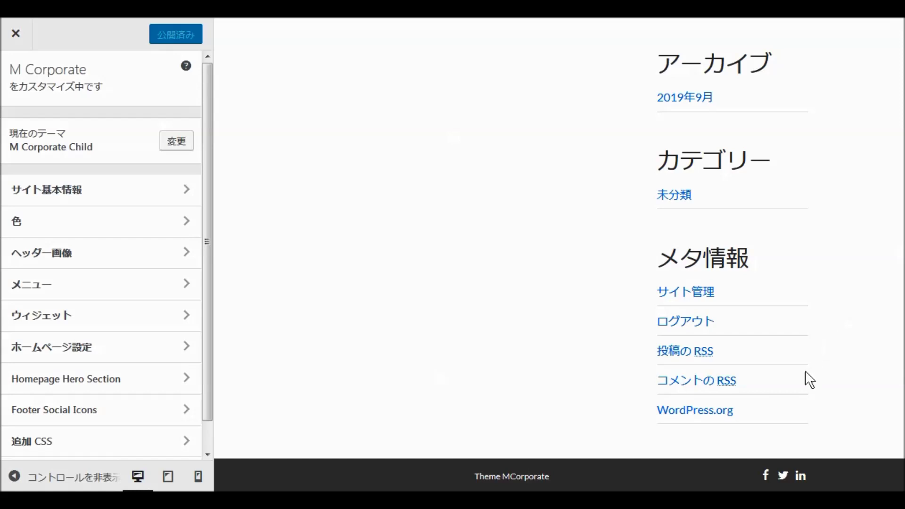
{"action": "left_click", "coordinate": [58, 192]}
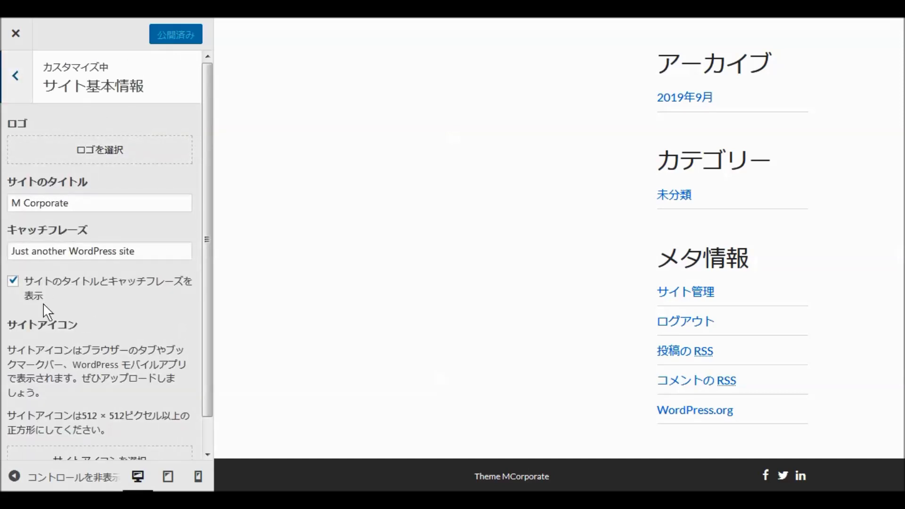
- Check the upload options for the site logo and close the dialog without choosing a file
{"action": "left_click", "coordinate": [95, 154]}
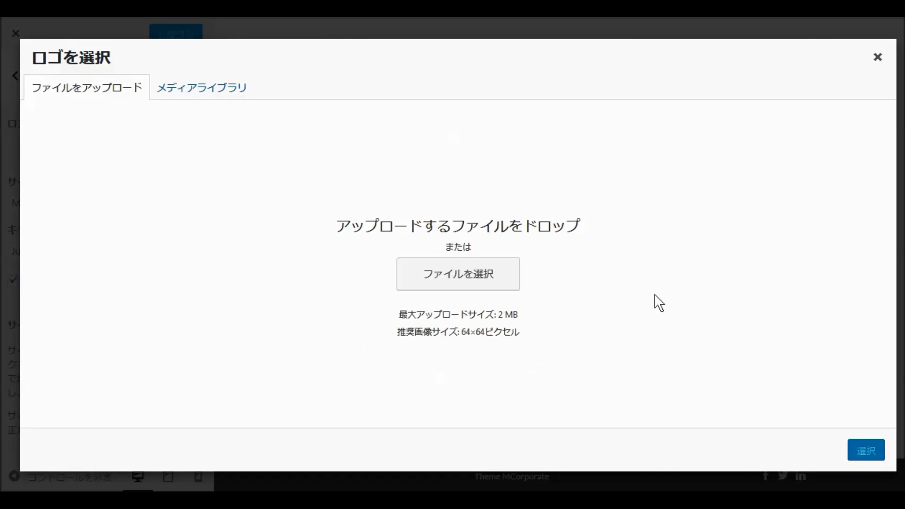
{"action": "left_click", "coordinate": [878, 59]}
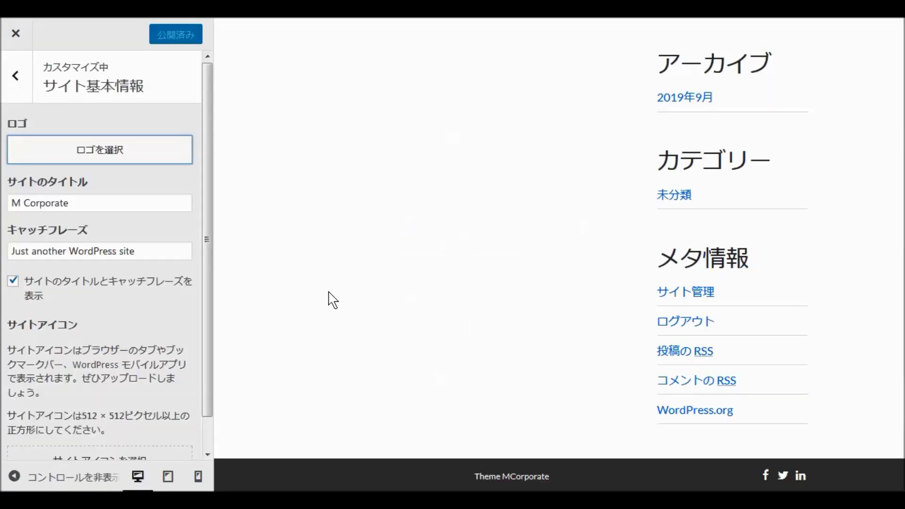
- Clear the site's tagline (キャッチフレーズ) so the field is empty
{"action": "left_click", "coordinate": [140, 251]}
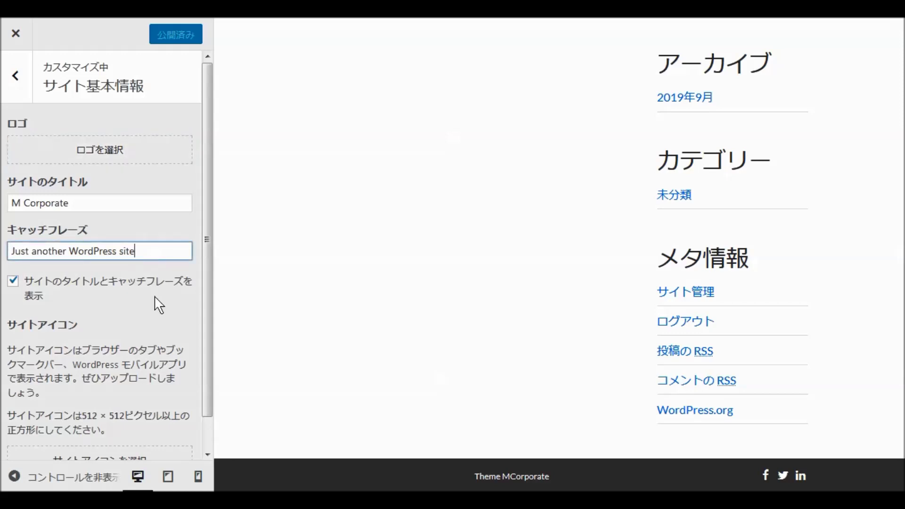
{"action": "key", "text": "BackSpace"}
{"action": "key", "text": "BackSpace"}
{"action": "key", "text": "BackSpace"}
{"action": "key", "text": "BackSpace"}
{"action": "key", "text": "BackSpace"}
{"action": "key", "text": "BackSpace"}
{"action": "key", "text": "BackSpace"}
{"action": "key", "text": "BackSpace"}
{"action": "key", "text": "BackSpace"}
{"action": "key", "text": "BackSpace"}
{"action": "key", "text": "BackSpace"}
{"action": "key", "text": "BackSpace"}
{"action": "key", "text": "BackSpace"}
{"action": "key", "text": "BackSpace"}
{"action": "key", "text": "BackSpace"}
{"action": "key", "text": "BackSpace"}
{"action": "key", "text": "BackSpace"}
{"action": "key", "text": "BackSpace"}
{"action": "key", "text": "BackSpace"}
{"action": "key", "text": "BackSpace"}
{"action": "key", "text": "BackSpace"}
{"action": "key", "text": "BackSpace"}
{"action": "key", "text": "BackSpace"}
{"action": "key", "text": "BackSpace"}
{"action": "key", "text": "BackSpace"}
{"action": "key", "text": "BackSpace"}
{"action": "key", "text": "BackSpace"}
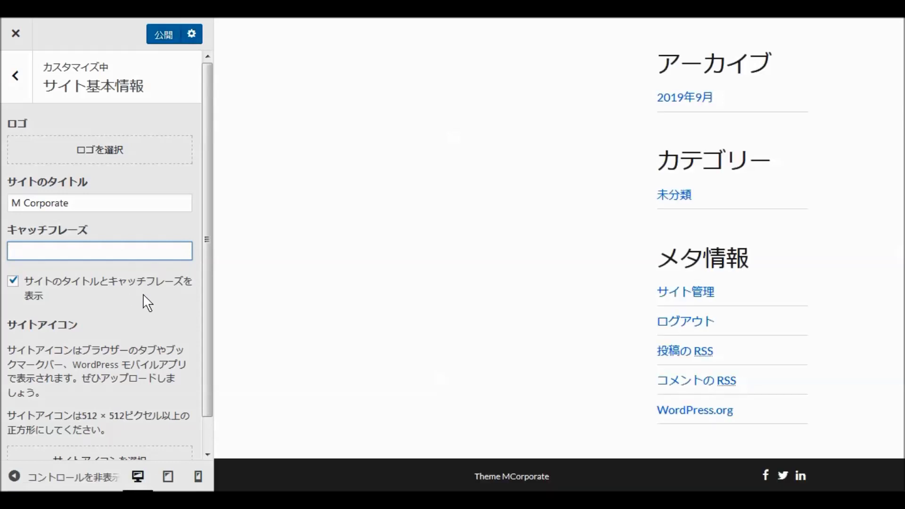
- Start choosing a site icon image and open the 908 folder inside WP in the file explorer
{"action": "scroll", "coordinate": [143, 297], "scroll_direction": "down", "scroll_amount": 1}
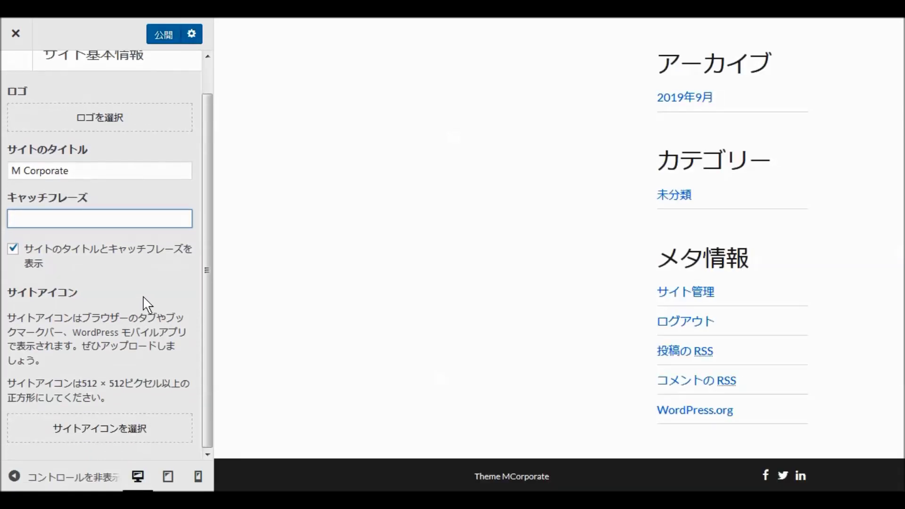
{"action": "left_click", "coordinate": [94, 429]}
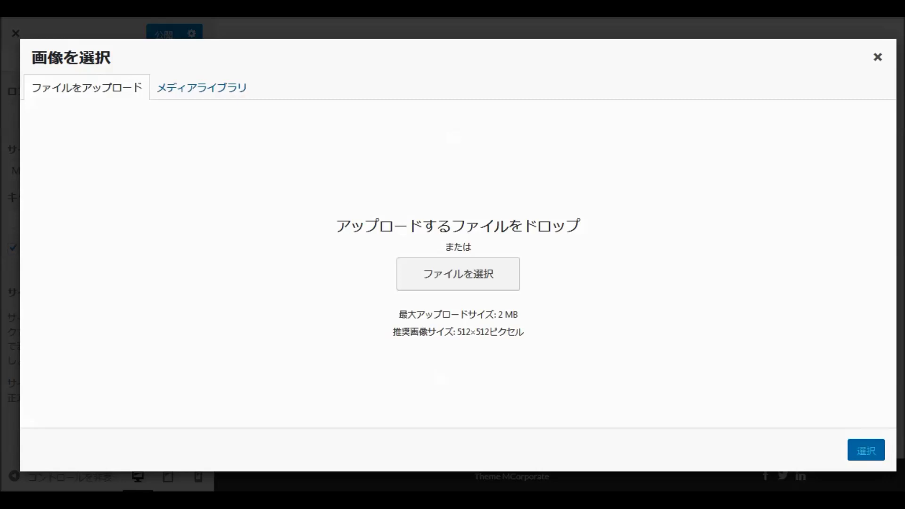
{"action": "mouse_move", "coordinate": [452, 499]}
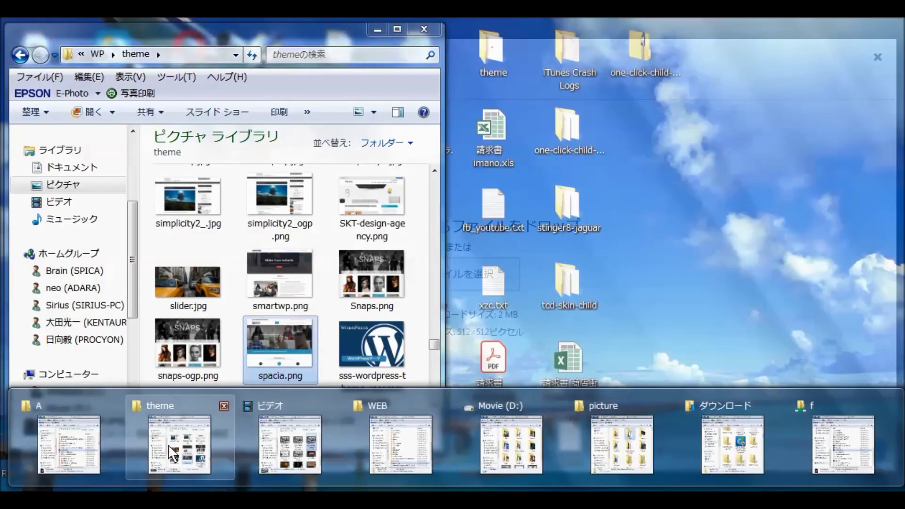
{"action": "left_click", "coordinate": [162, 464]}
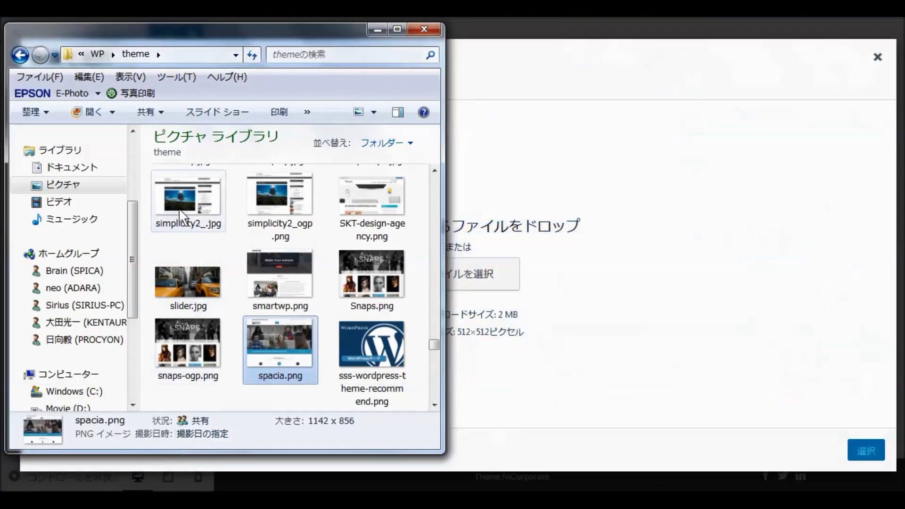
{"action": "left_click", "coordinate": [97, 53]}
{"action": "scroll", "coordinate": [311, 245], "scroll_direction": "up", "scroll_amount": 15}
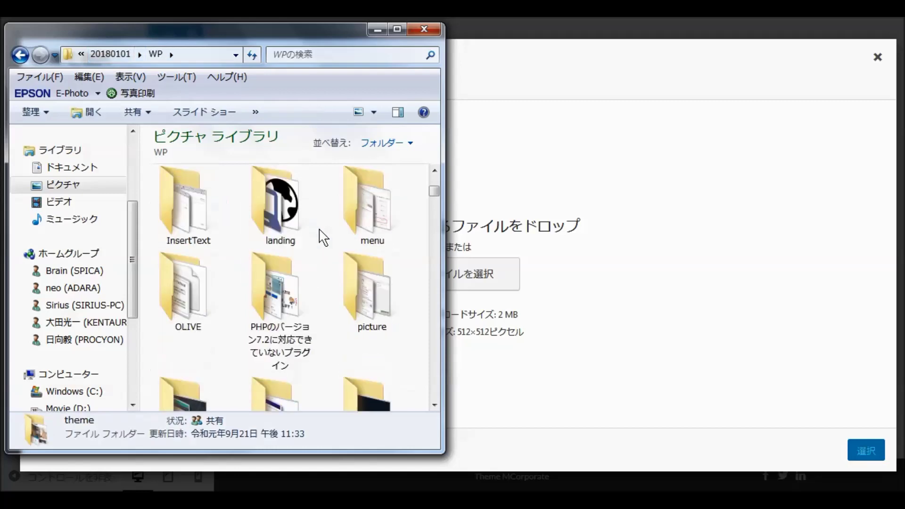
{"action": "double_click", "coordinate": [280, 217]}
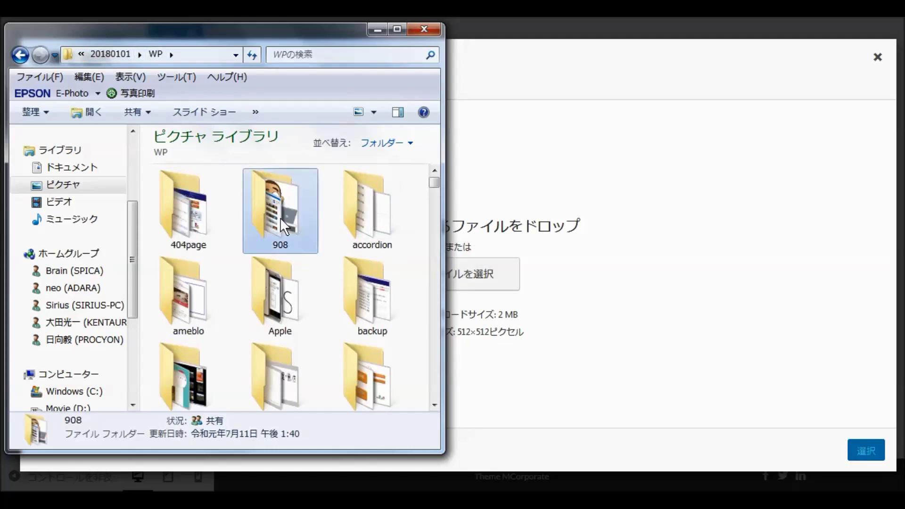
- Upload 908icon.png from the 908 folder, set it as the site icon and publish the change
{"action": "left_click_drag", "start_coordinate": [361, 312], "coordinate": [510, 290]}
{"action": "left_click", "coordinate": [375, 31]}
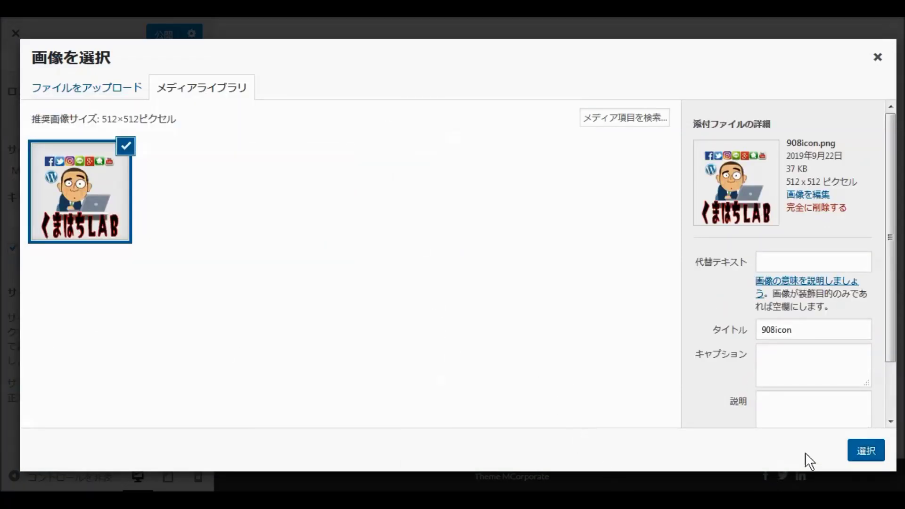
{"action": "left_click", "coordinate": [862, 455]}
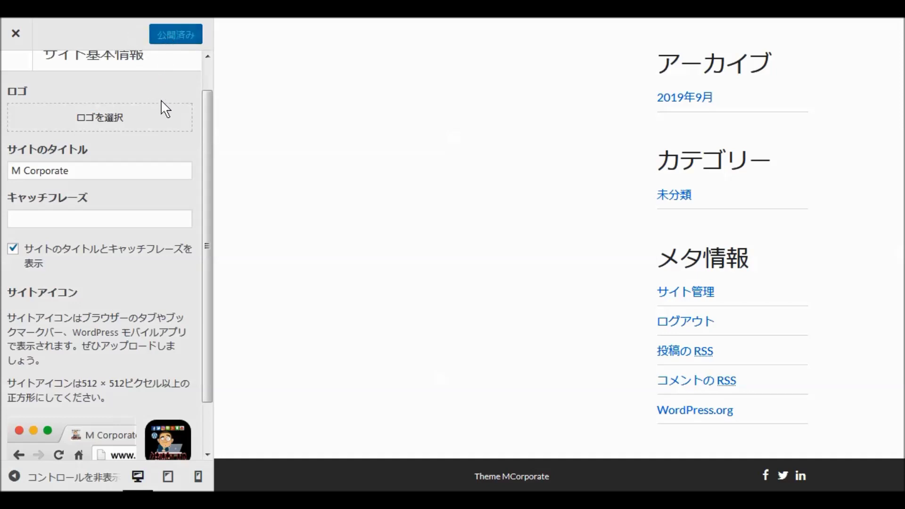
- Leave the site identity settings, open the header image settings (ヘッダー画像) and start adding a new image
{"action": "scroll", "coordinate": [152, 220], "scroll_direction": "up", "scroll_amount": 1}
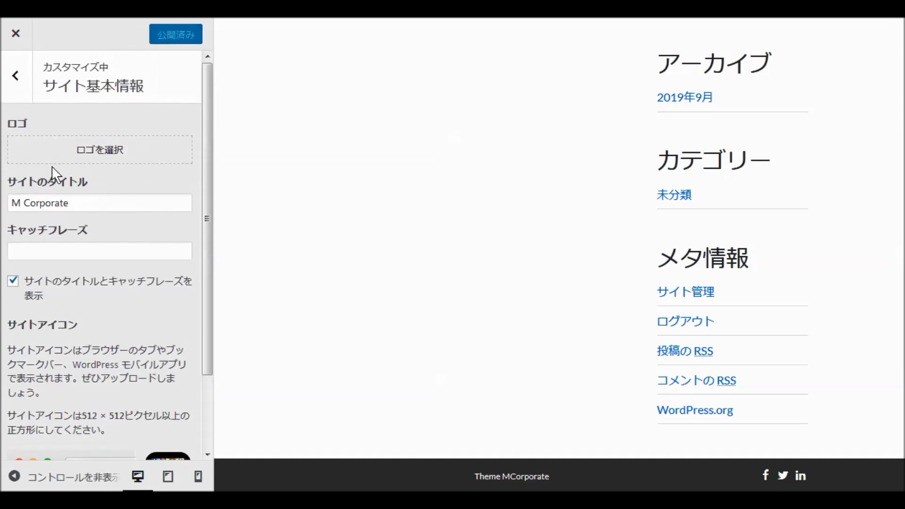
{"action": "left_click", "coordinate": [14, 80]}
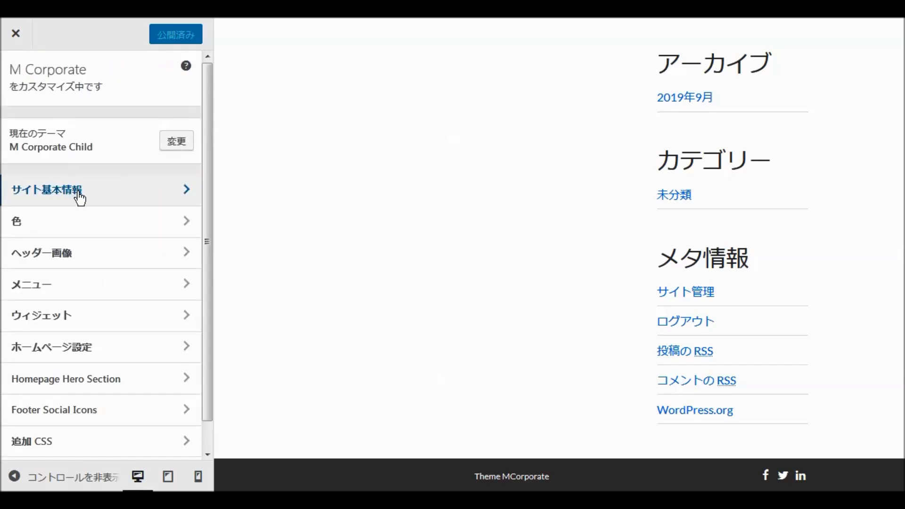
{"action": "left_click", "coordinate": [58, 254]}
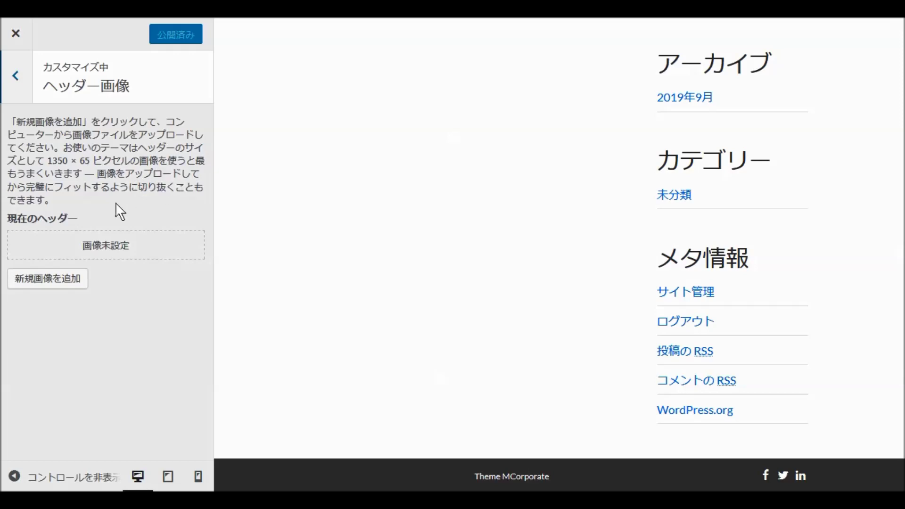
{"action": "left_click", "coordinate": [52, 278]}
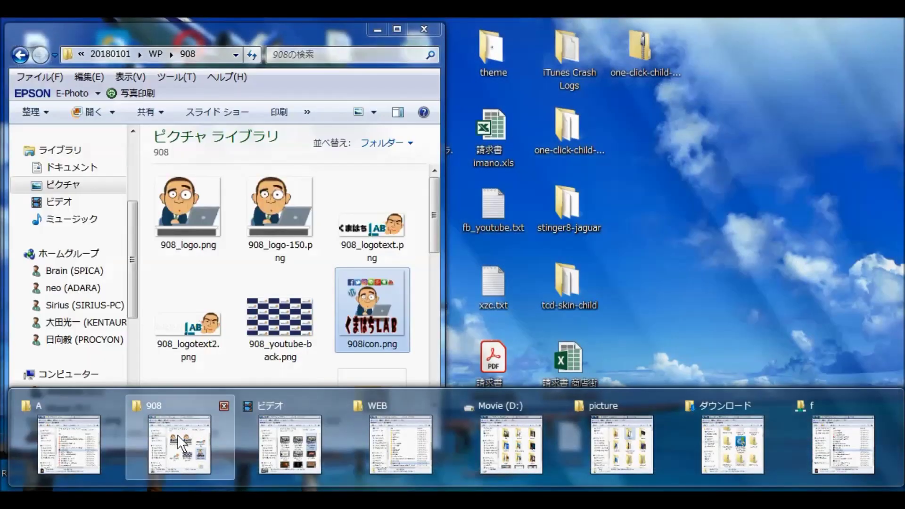
- Find analytics-3088958_1920.jpg in the WP folder in the file explorer and upload it to the media library for the header
{"action": "left_click", "coordinate": [179, 442]}
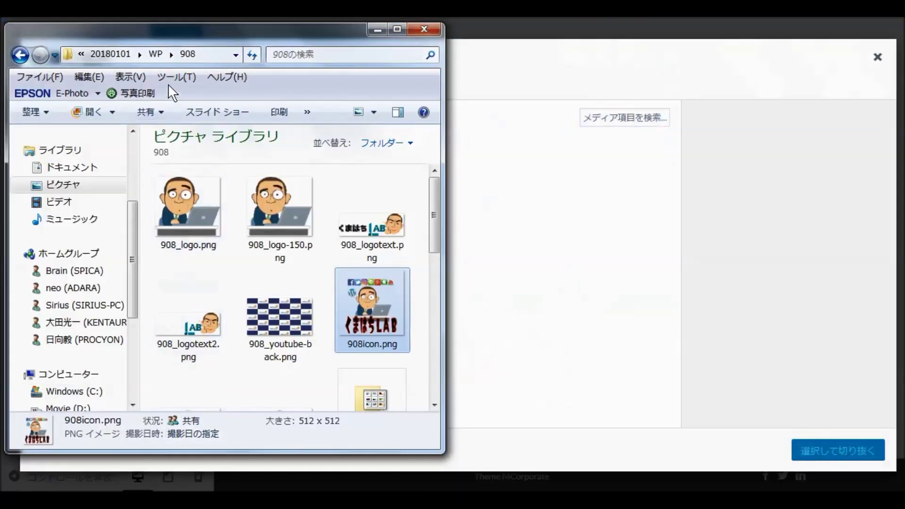
{"action": "left_click", "coordinate": [153, 54]}
{"action": "scroll", "coordinate": [315, 371], "scroll_direction": "down", "scroll_amount": 10}
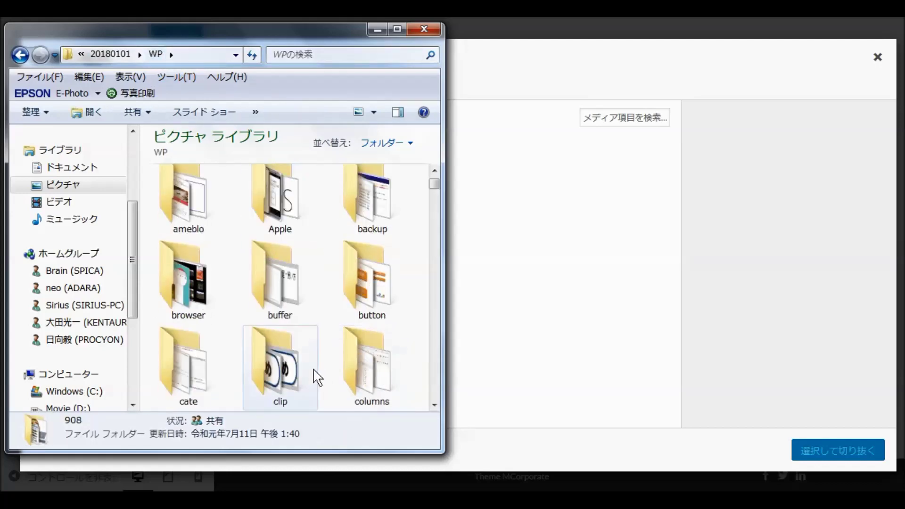
{"action": "scroll", "coordinate": [313, 382], "scroll_direction": "down", "scroll_amount": 15}
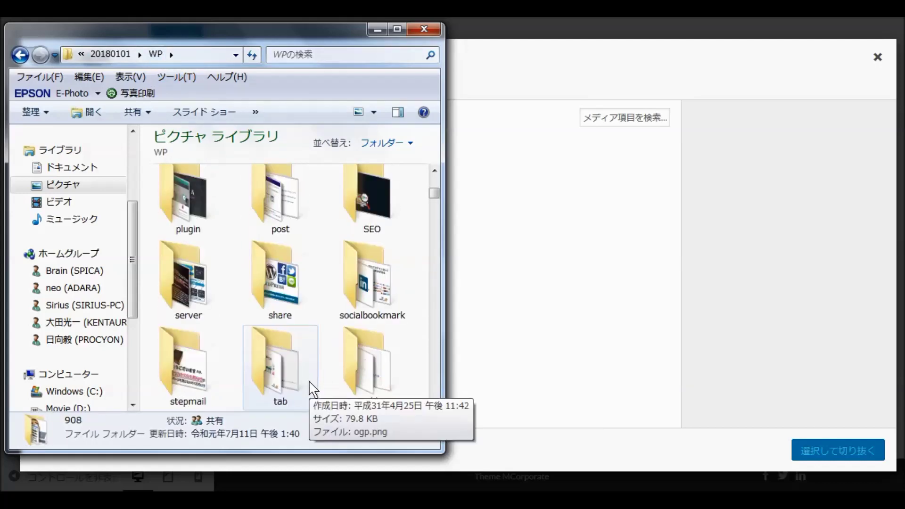
{"action": "scroll", "coordinate": [309, 395], "scroll_direction": "down", "scroll_amount": 15}
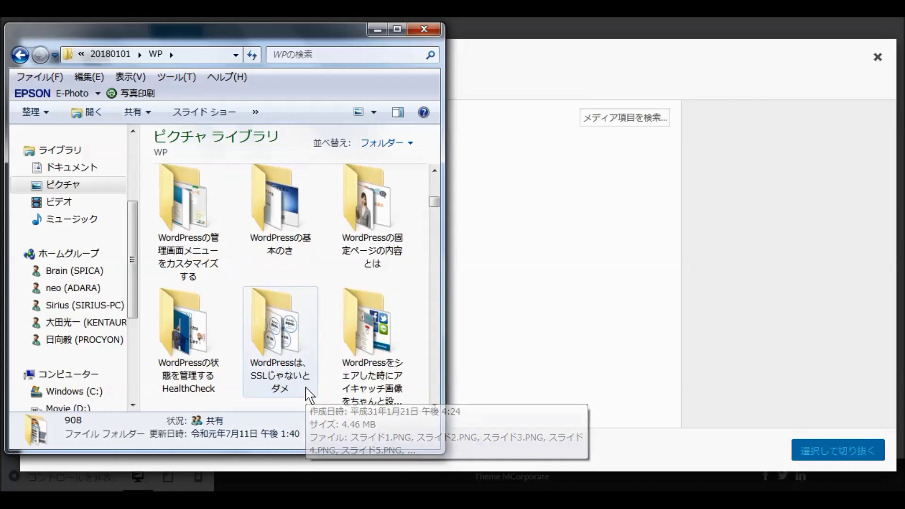
{"action": "scroll", "coordinate": [309, 396], "scroll_direction": "down", "scroll_amount": 15}
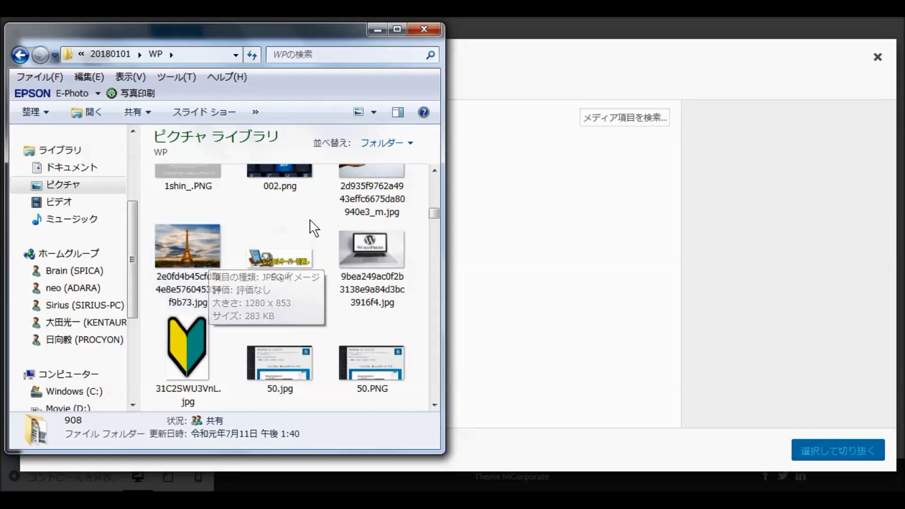
{"action": "scroll", "coordinate": [314, 257], "scroll_direction": "down", "scroll_amount": 3}
{"action": "scroll", "coordinate": [313, 259], "scroll_direction": "down", "scroll_amount": 3}
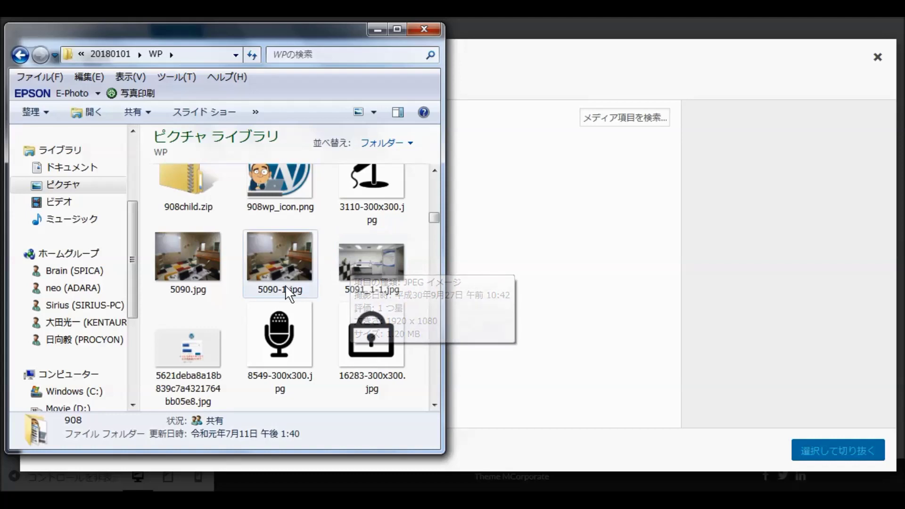
{"action": "scroll", "coordinate": [283, 301], "scroll_direction": "down", "scroll_amount": 3}
{"action": "scroll", "coordinate": [282, 295], "scroll_direction": "down", "scroll_amount": 1}
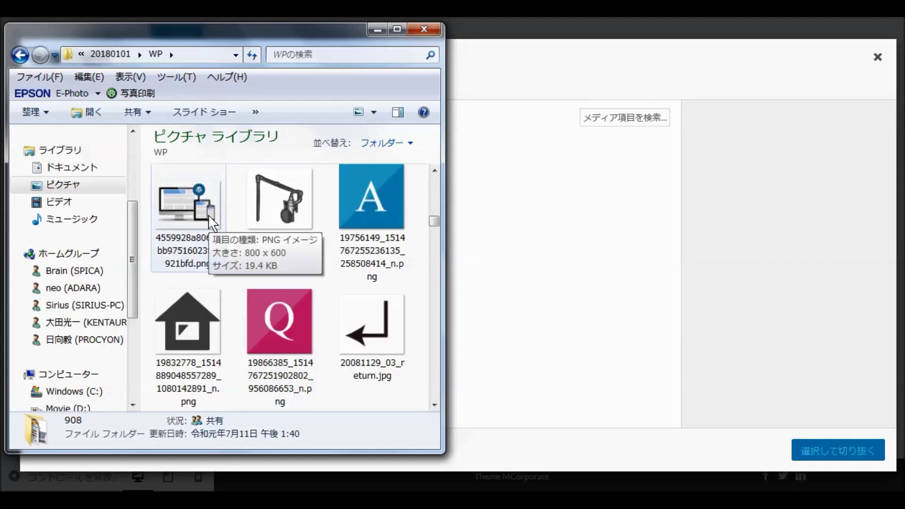
{"action": "scroll", "coordinate": [338, 264], "scroll_direction": "down", "scroll_amount": 1}
{"action": "scroll", "coordinate": [339, 265], "scroll_direction": "down", "scroll_amount": 2}
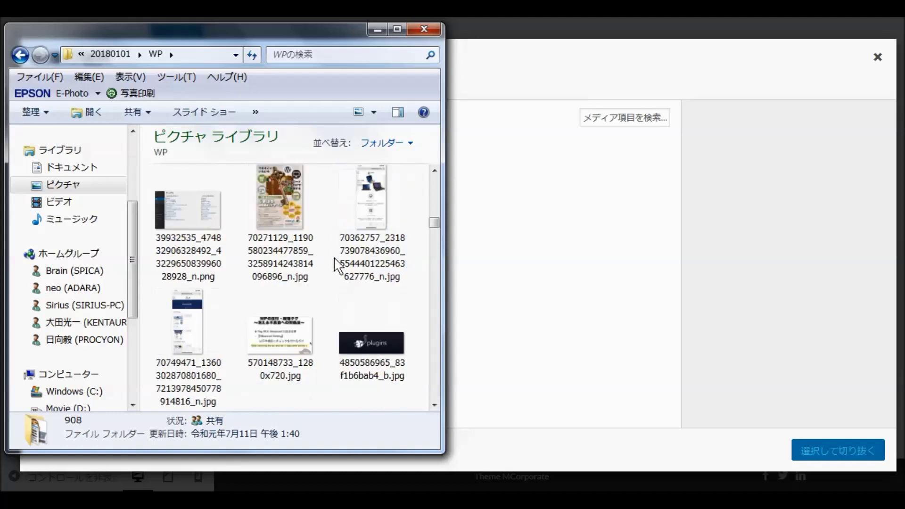
{"action": "scroll", "coordinate": [335, 265], "scroll_direction": "down", "scroll_amount": 2}
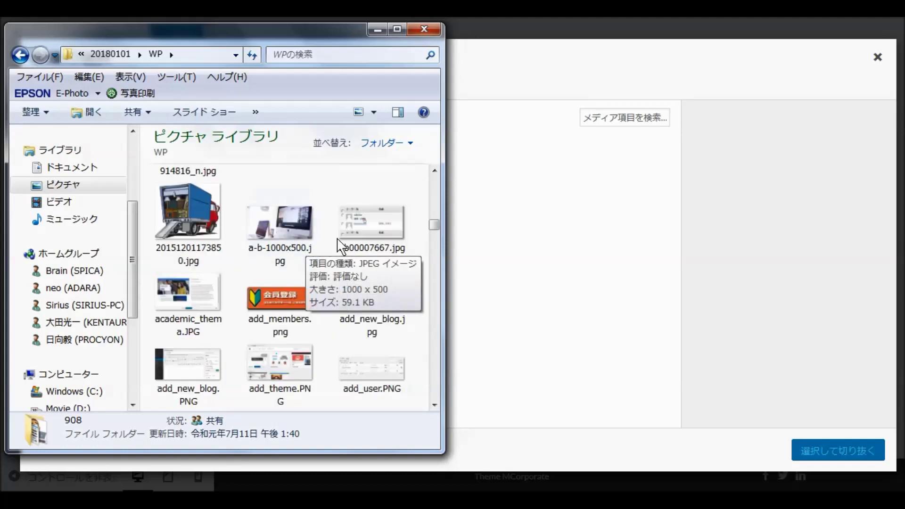
{"action": "scroll", "coordinate": [338, 257], "scroll_direction": "down", "scroll_amount": 6}
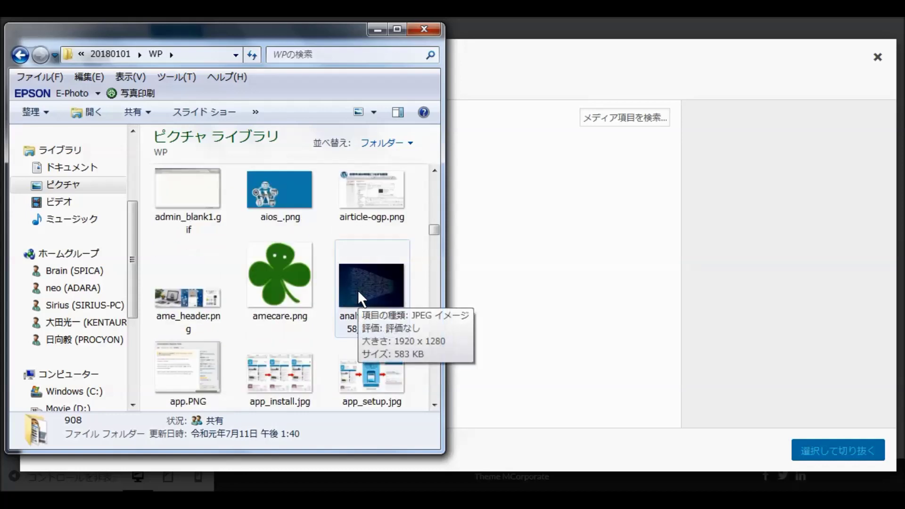
{"action": "left_click_drag", "start_coordinate": [358, 292], "coordinate": [493, 295]}
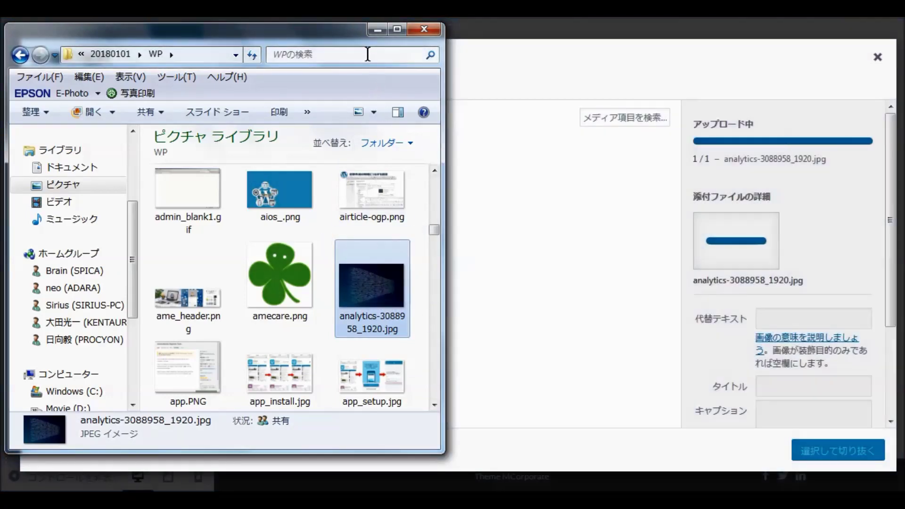
{"action": "left_click", "coordinate": [381, 29]}
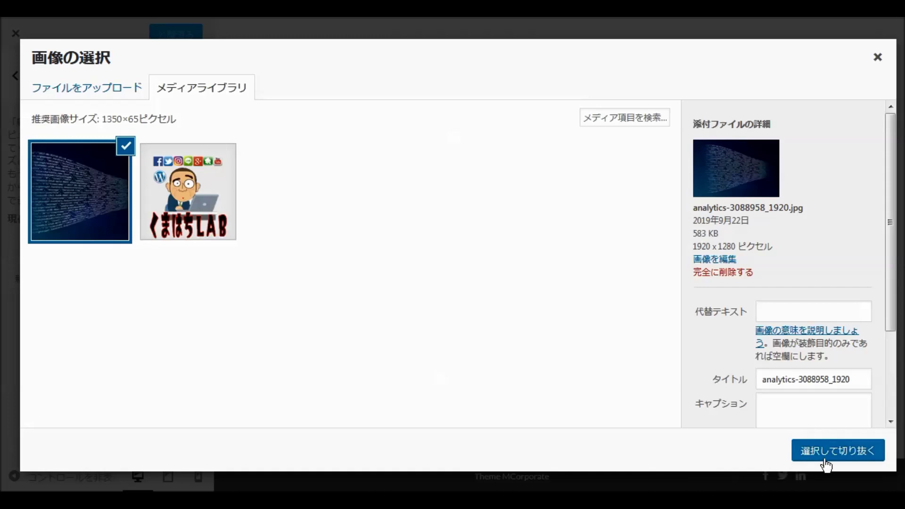
- Crop the uploaded image to a full-width strip just above the middle of the code text and publish it as the header image
{"action": "left_click", "coordinate": [836, 455]}
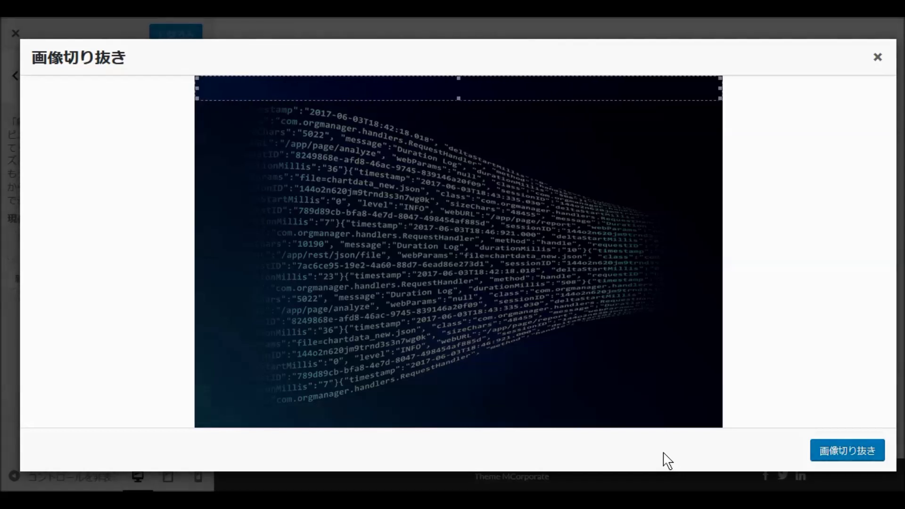
{"action": "left_click_drag", "start_coordinate": [446, 89], "coordinate": [471, 238]}
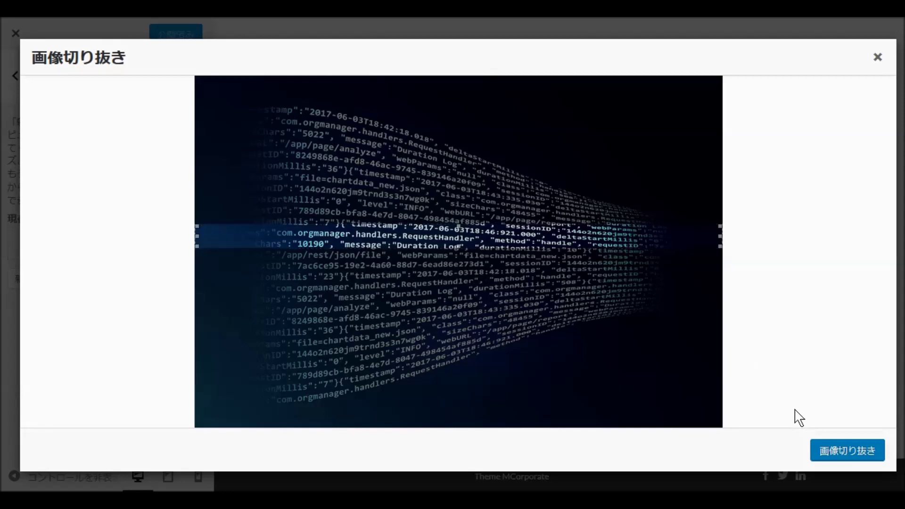
{"action": "left_click", "coordinate": [829, 462]}
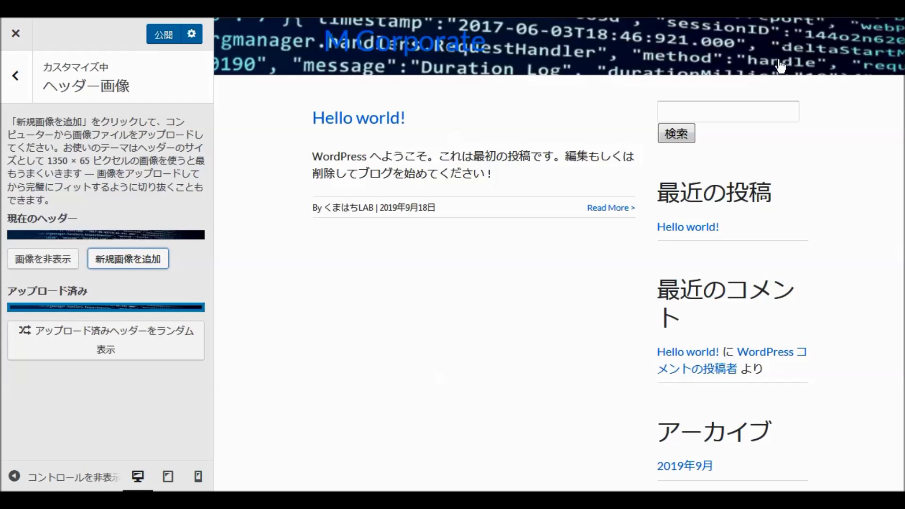
{"action": "left_click", "coordinate": [170, 39]}
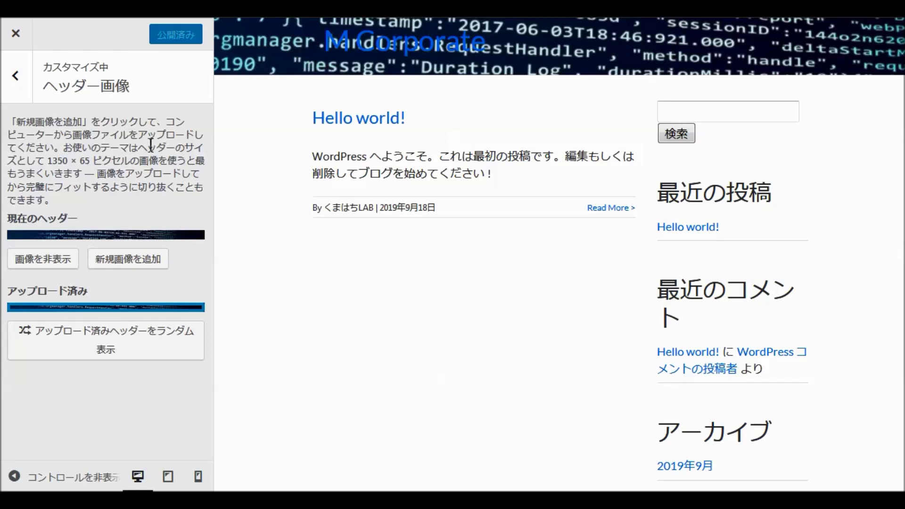
- Check the menu settings (メニュー) and return to the main list of customization sections
{"action": "left_click", "coordinate": [14, 77]}
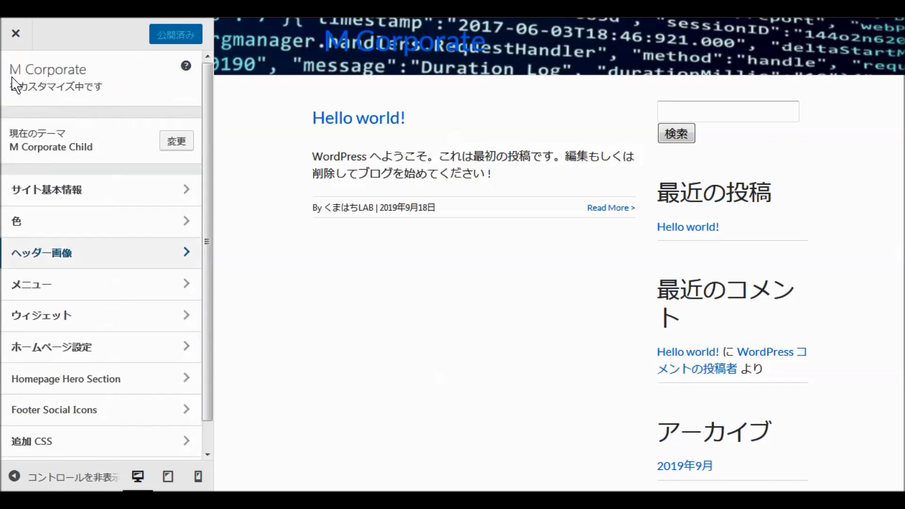
{"action": "left_click", "coordinate": [37, 285]}
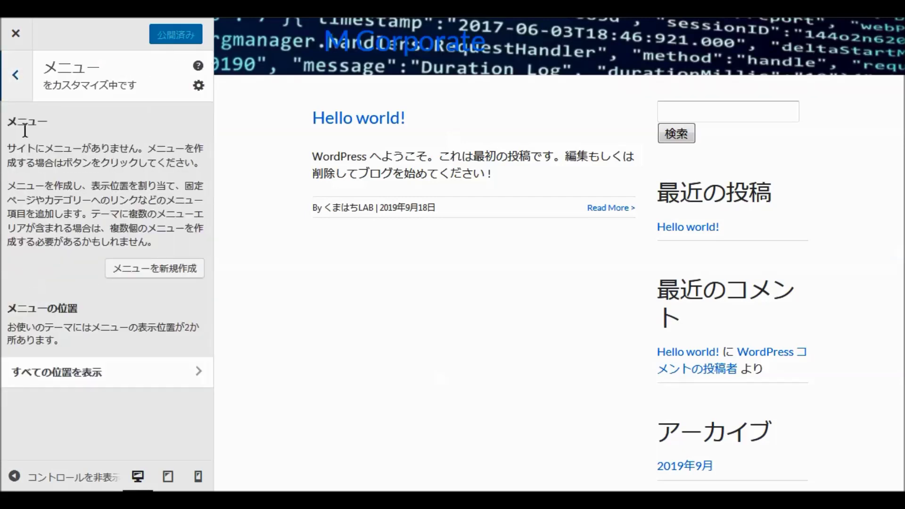
{"action": "left_click", "coordinate": [15, 75]}
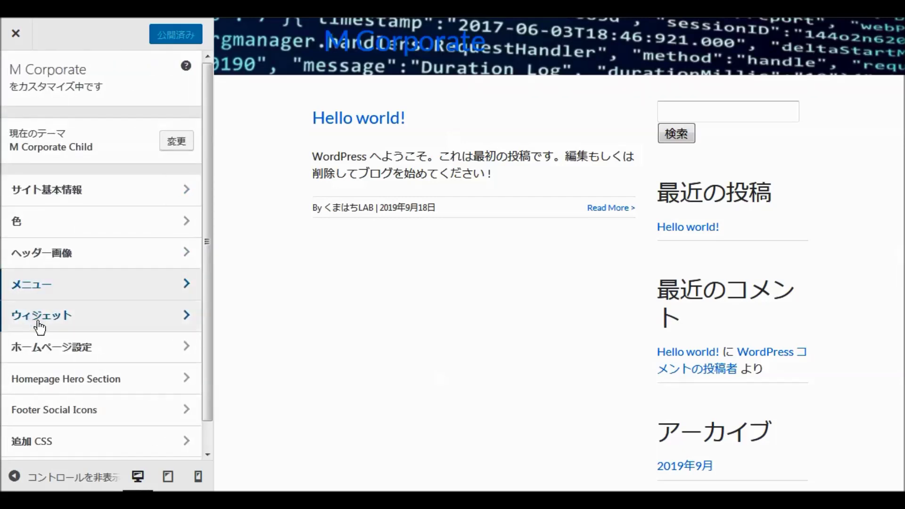
- Open the Homepage Hero Section settings, start selecting a logo image and switch to uploading a new file
{"action": "left_click", "coordinate": [35, 380]}
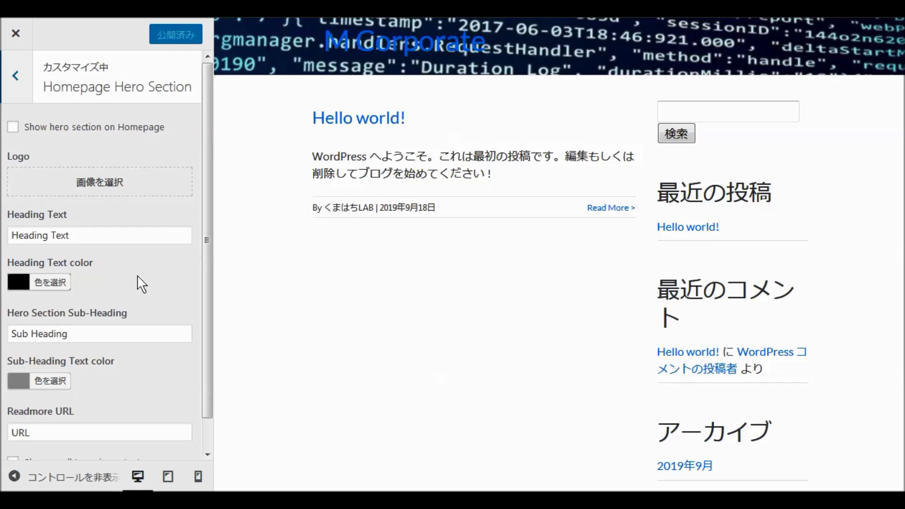
{"action": "scroll", "coordinate": [140, 282], "scroll_direction": "down", "scroll_amount": 1}
{"action": "left_click", "coordinate": [112, 153]}
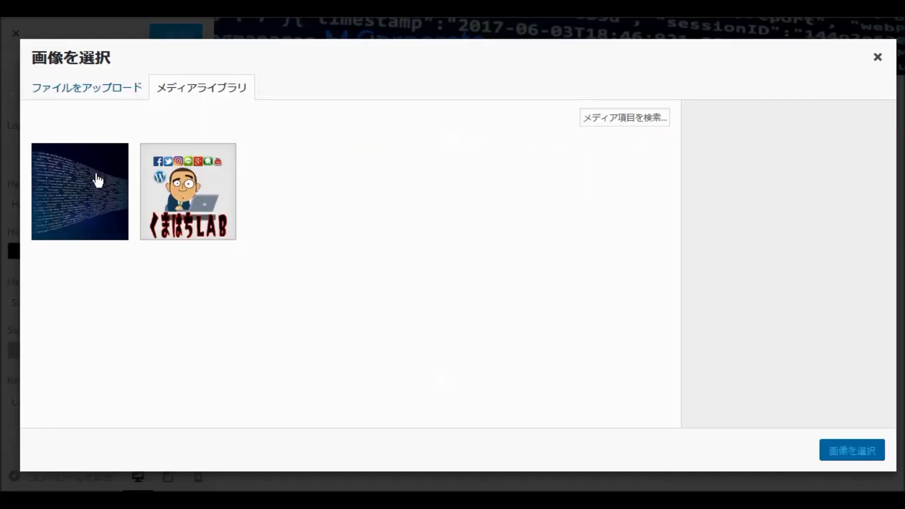
{"action": "left_click", "coordinate": [106, 92]}
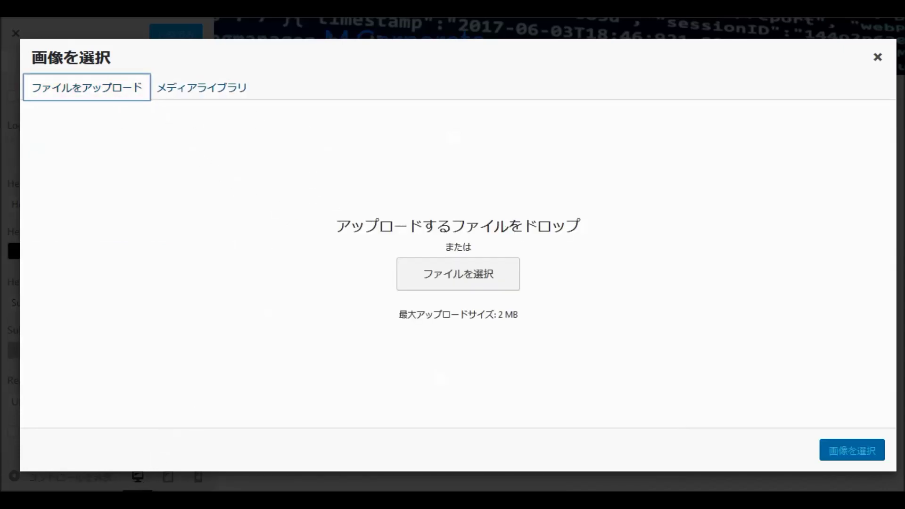
- Find 908_logotext.png in the 908 subfolder of the WP folder in the file explorer and upload it to the media library
{"action": "mouse_move", "coordinate": [103, 488]}
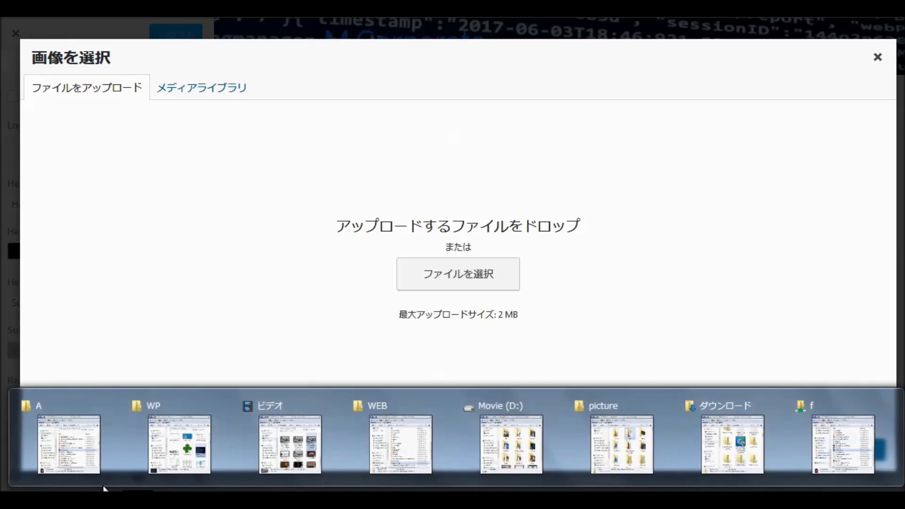
{"action": "left_click", "coordinate": [173, 444]}
{"action": "left_click_drag", "start_coordinate": [431, 227], "coordinate": [439, 155]}
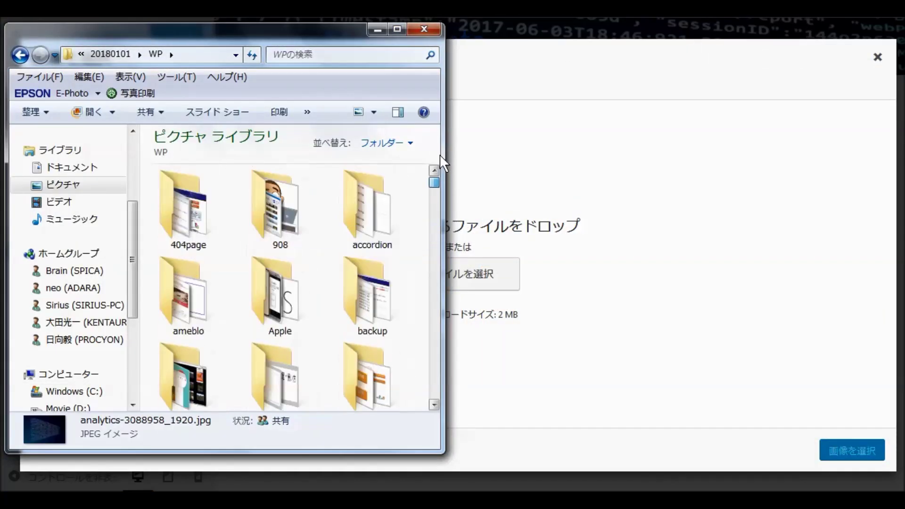
{"action": "double_click", "coordinate": [285, 196]}
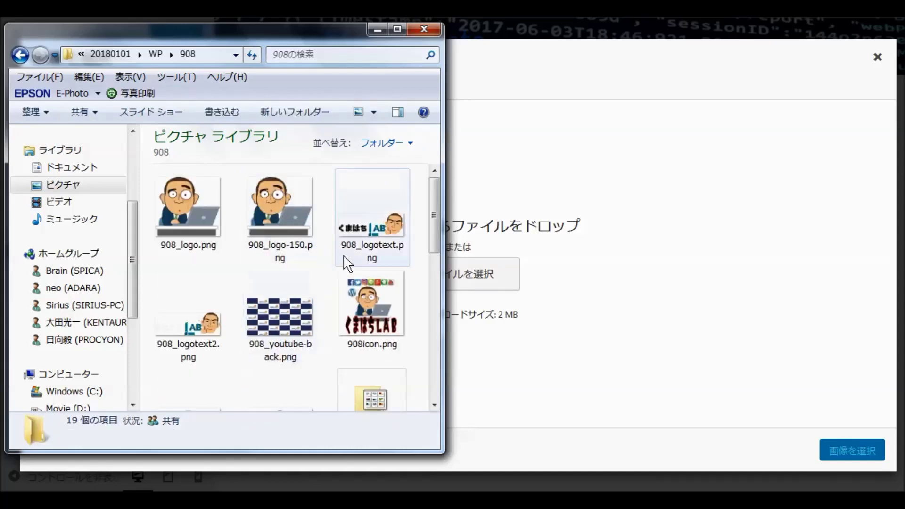
{"action": "left_click_drag", "start_coordinate": [366, 234], "coordinate": [504, 290]}
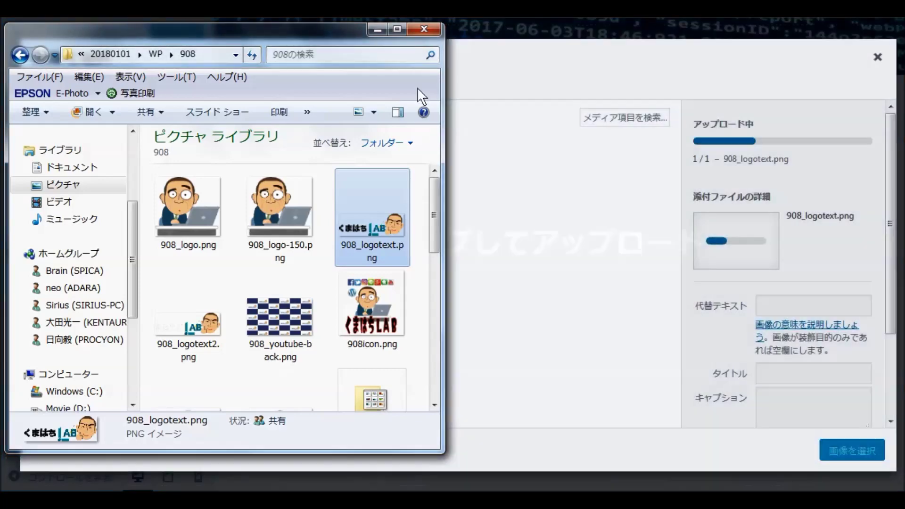
{"action": "left_click", "coordinate": [377, 29]}
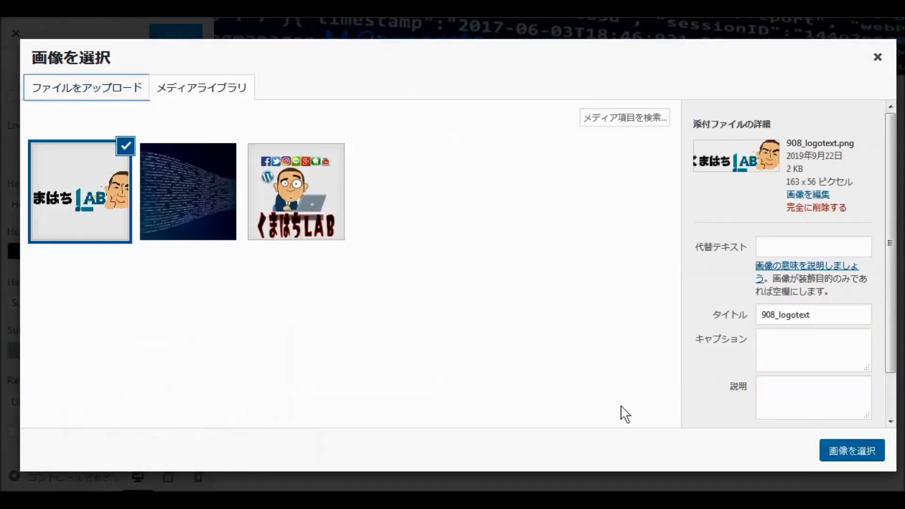
- Use the uploaded 908_logotext.png as the hero section logo and publish the change
{"action": "left_click", "coordinate": [841, 453]}
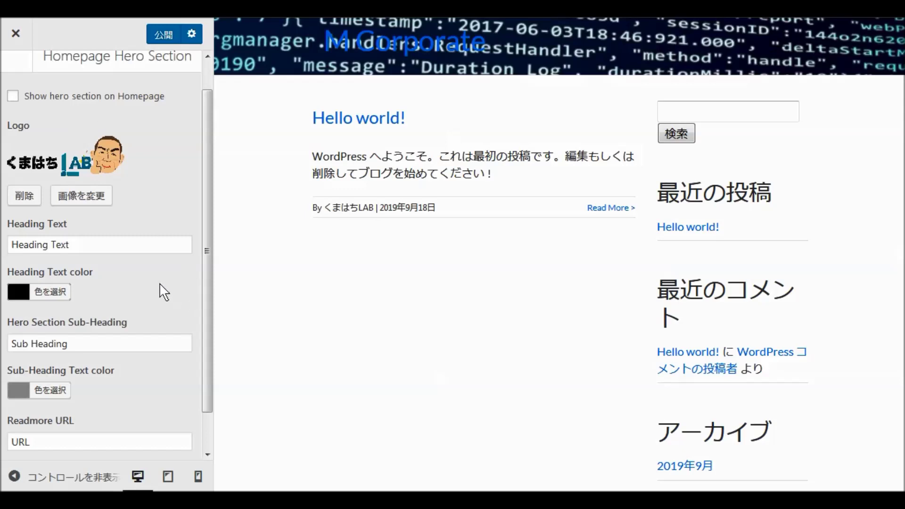
{"action": "scroll", "coordinate": [140, 247], "scroll_direction": "up", "scroll_amount": 1}
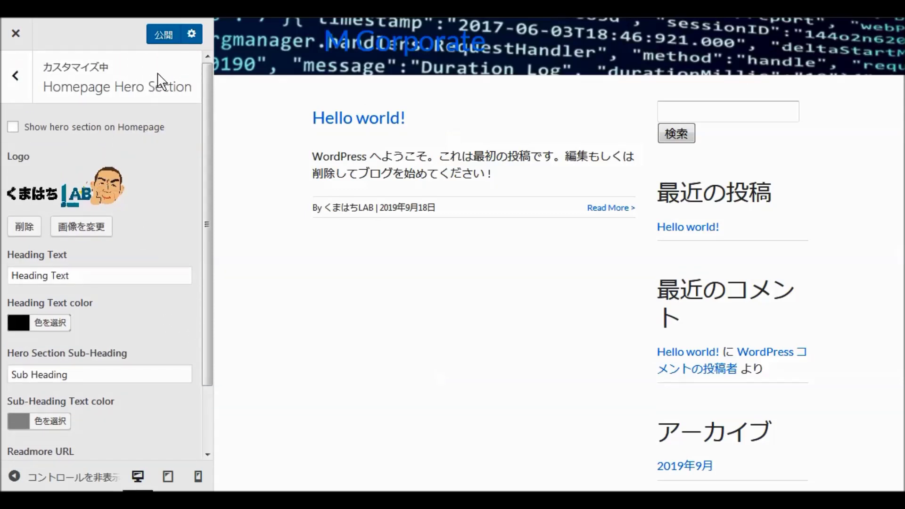
{"action": "left_click", "coordinate": [163, 37]}
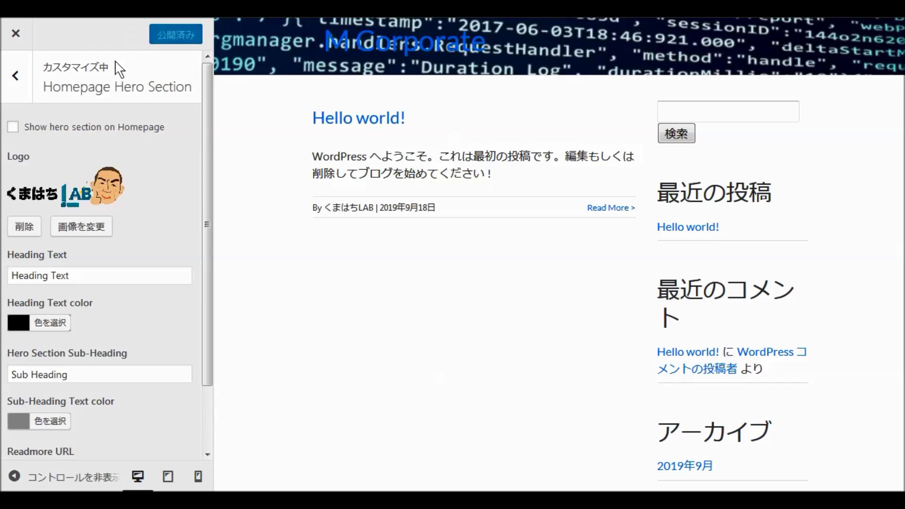
- Leave the hero section settings, check the homepage settings (ホームページ設定) and return to the main list of customization sections
{"action": "left_click", "coordinate": [14, 80]}
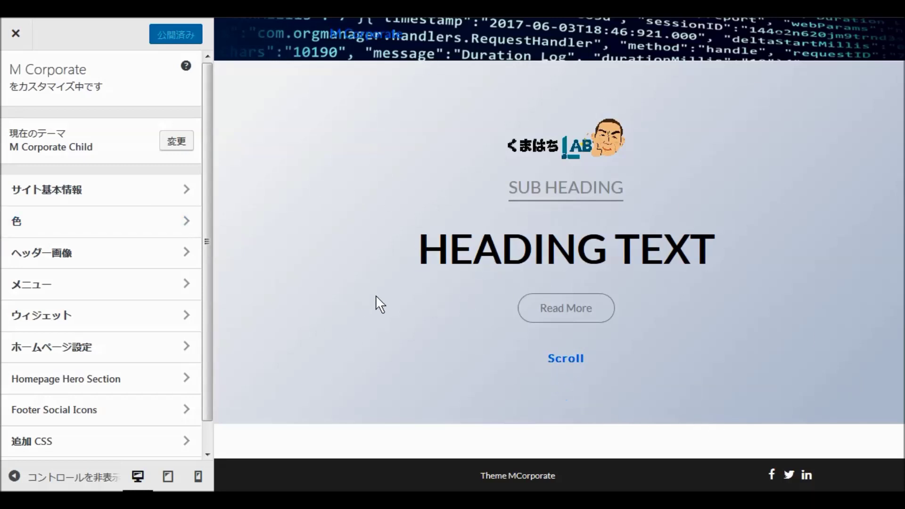
{"action": "left_click", "coordinate": [36, 350]}
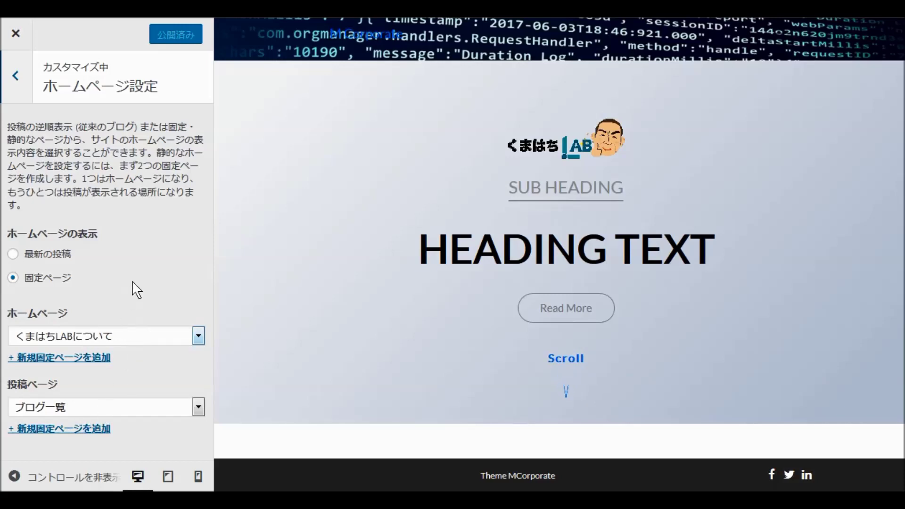
{"action": "left_click", "coordinate": [19, 85]}
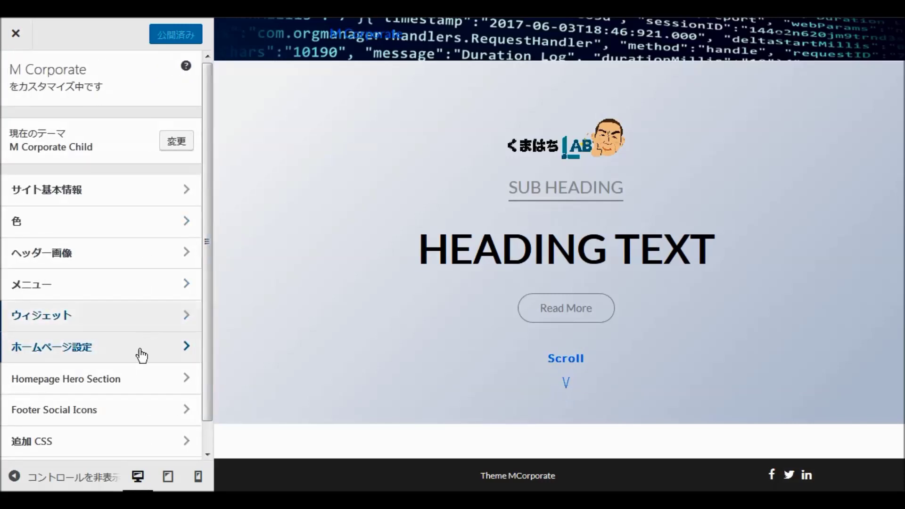
- Review the Homepage Hero Section options, from the display option and logo to the Readmore URL and scroll option, and return to the section list
{"action": "left_click", "coordinate": [95, 383]}
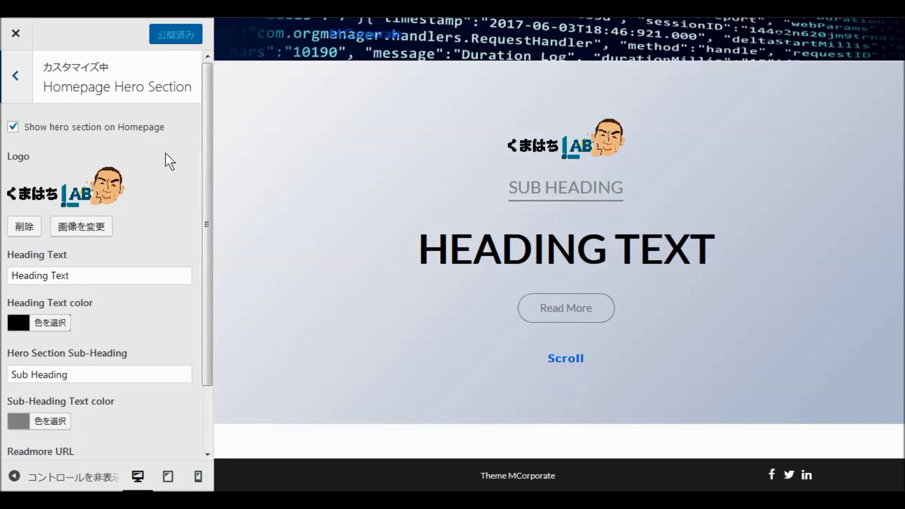
{"action": "scroll", "coordinate": [158, 179], "scroll_direction": "down", "scroll_amount": 3}
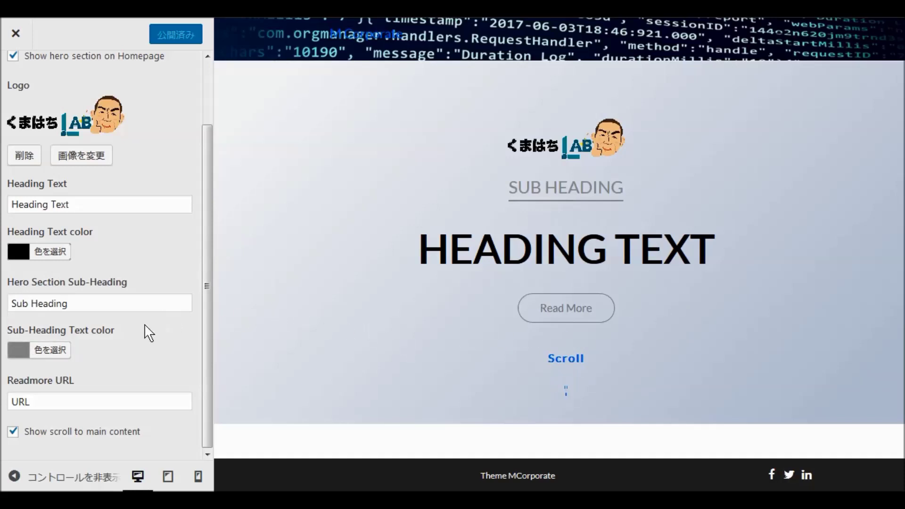
{"action": "left_click", "coordinate": [34, 400]}
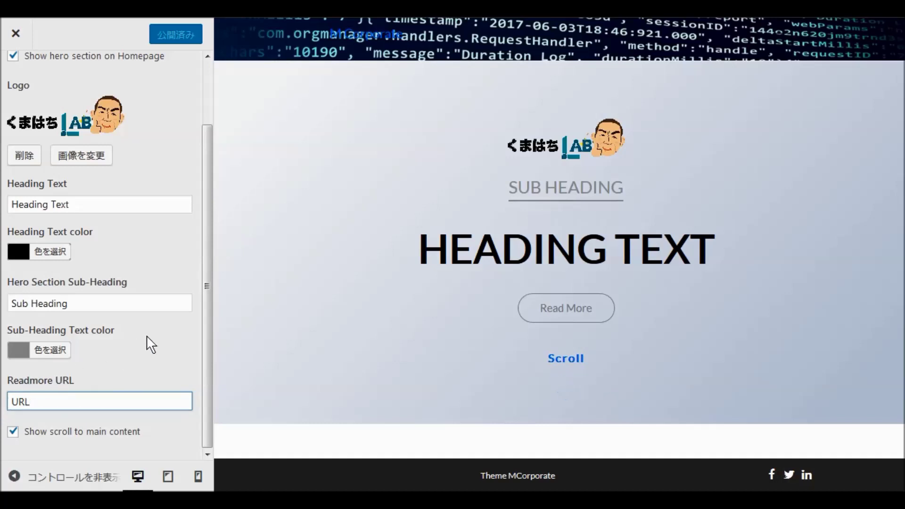
{"action": "scroll", "coordinate": [158, 337], "scroll_direction": "up", "scroll_amount": 2}
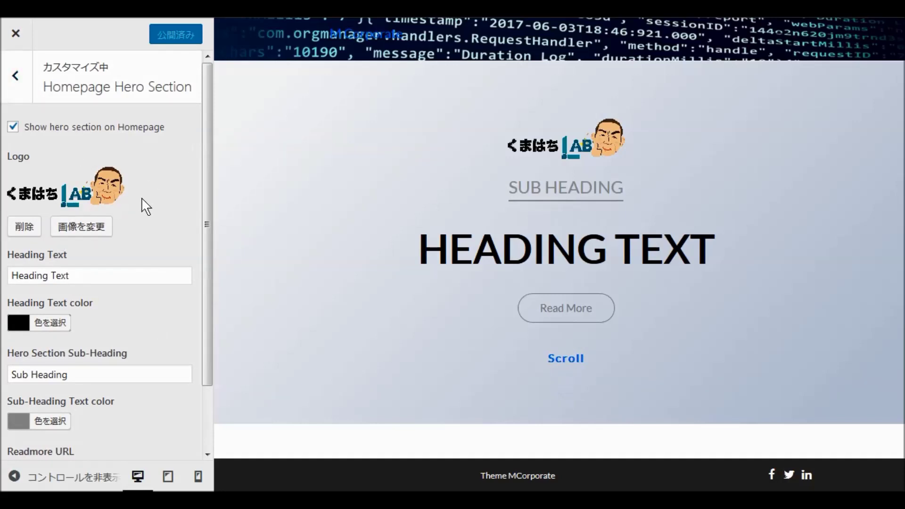
{"action": "scroll", "coordinate": [146, 217], "scroll_direction": "down", "scroll_amount": 2}
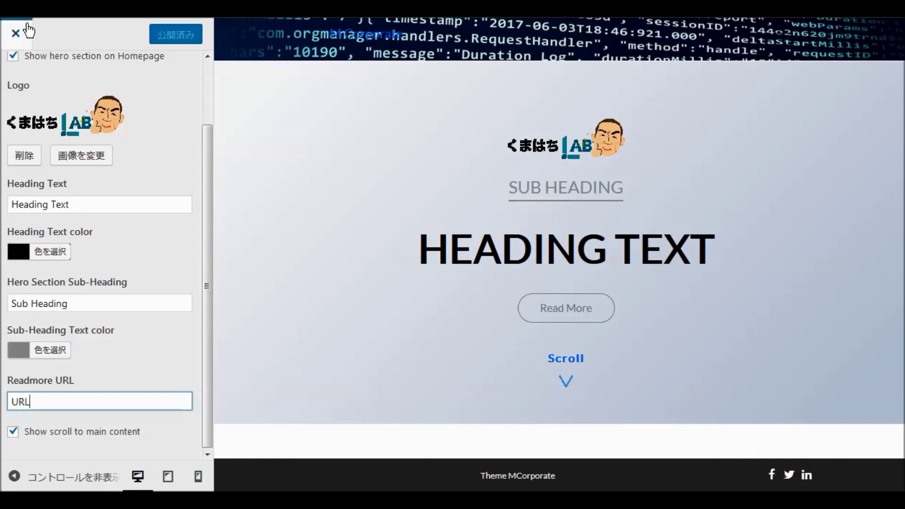
{"action": "scroll", "coordinate": [127, 136], "scroll_direction": "up", "scroll_amount": 2}
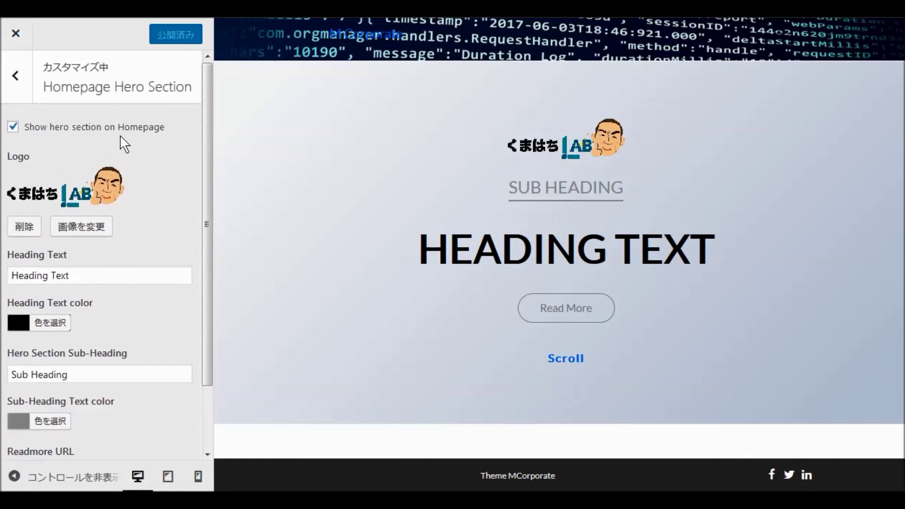
{"action": "left_click", "coordinate": [18, 85]}
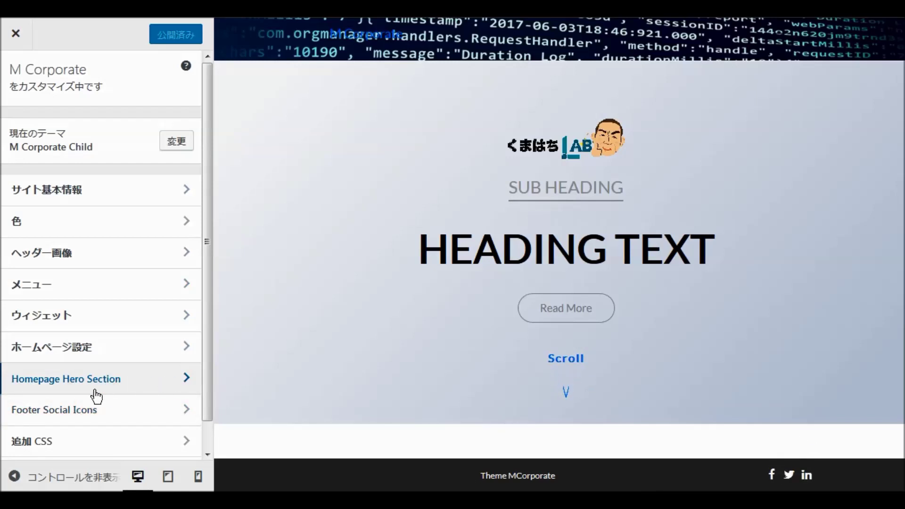
- Check the Footer Social Icons URL settings and follow the ADD A MENU link on the live site's header
{"action": "left_click", "coordinate": [71, 417]}
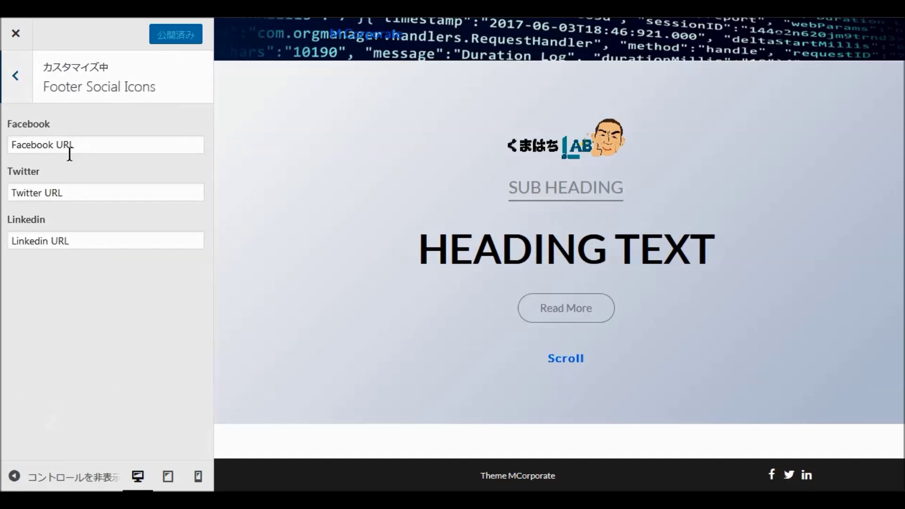
{"action": "left_click", "coordinate": [16, 76]}
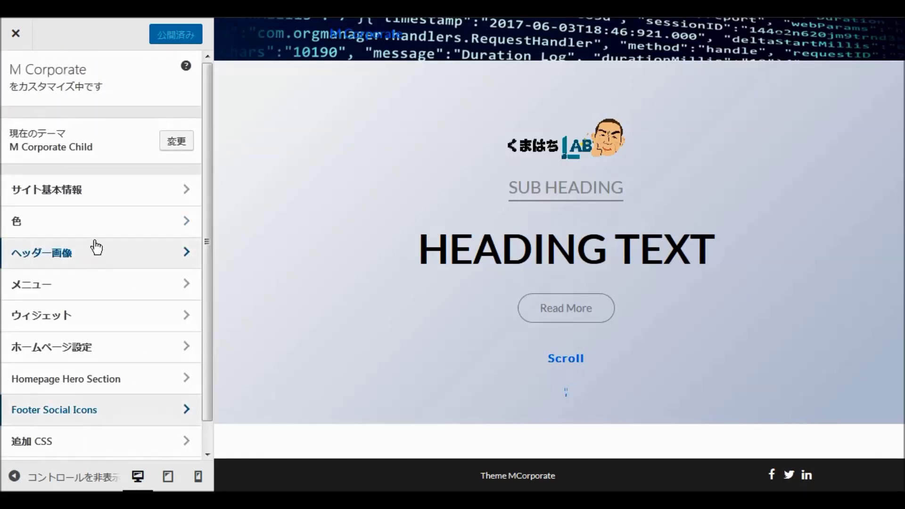
{"action": "scroll", "coordinate": [97, 245], "scroll_direction": "down", "scroll_amount": 1}
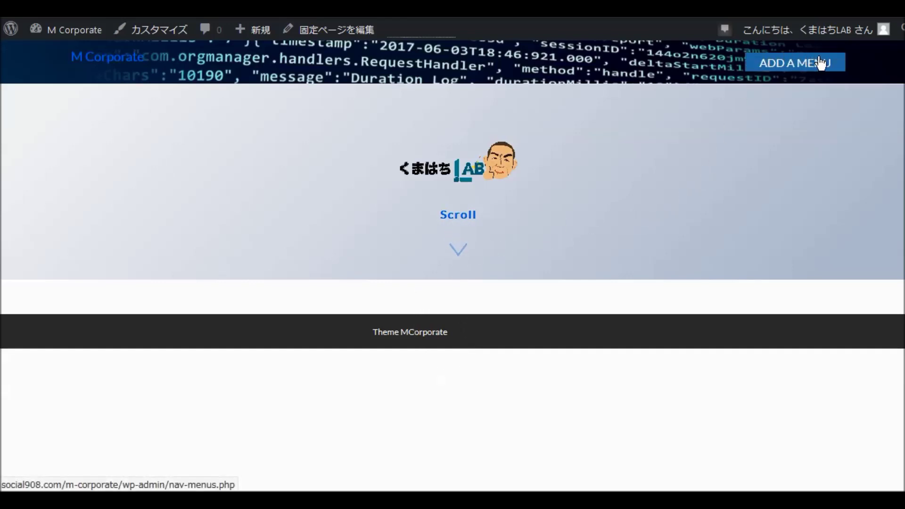
{"action": "left_click", "coordinate": [796, 68]}
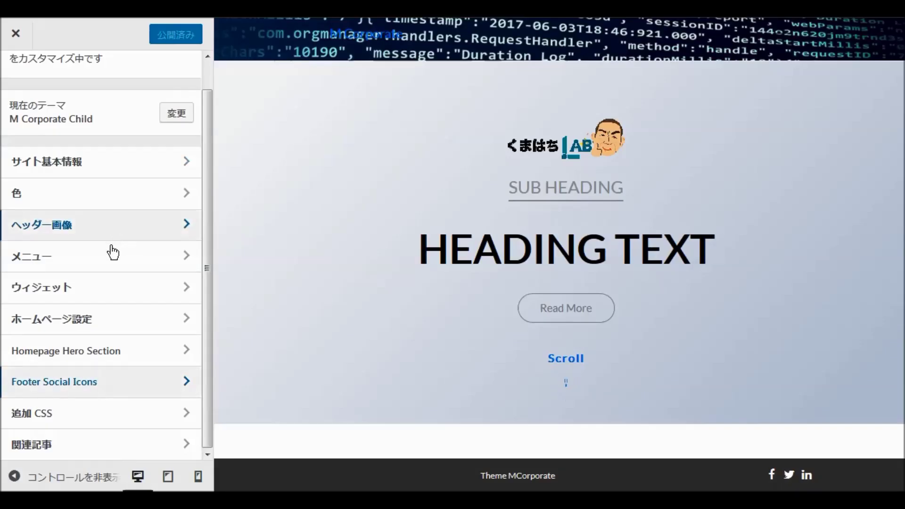
{"action": "scroll", "coordinate": [148, 162], "scroll_direction": "up", "scroll_amount": 1}
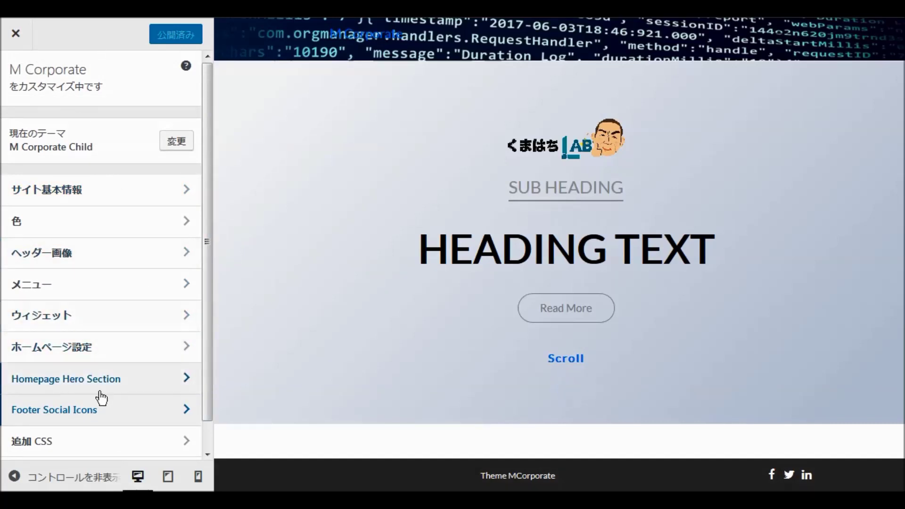
- Look over the Homepage Hero Section settings again and go back to the main customization list
{"action": "left_click", "coordinate": [73, 380]}
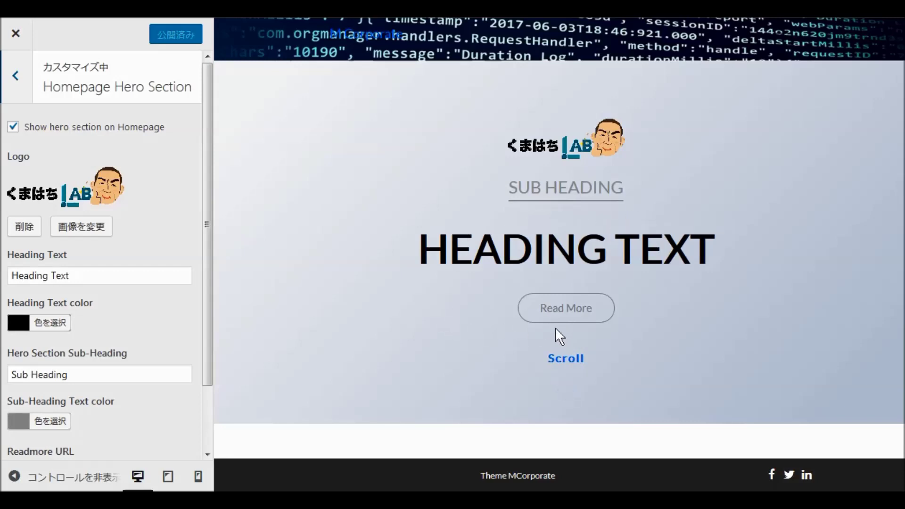
{"action": "scroll", "coordinate": [133, 327], "scroll_direction": "down", "scroll_amount": 2}
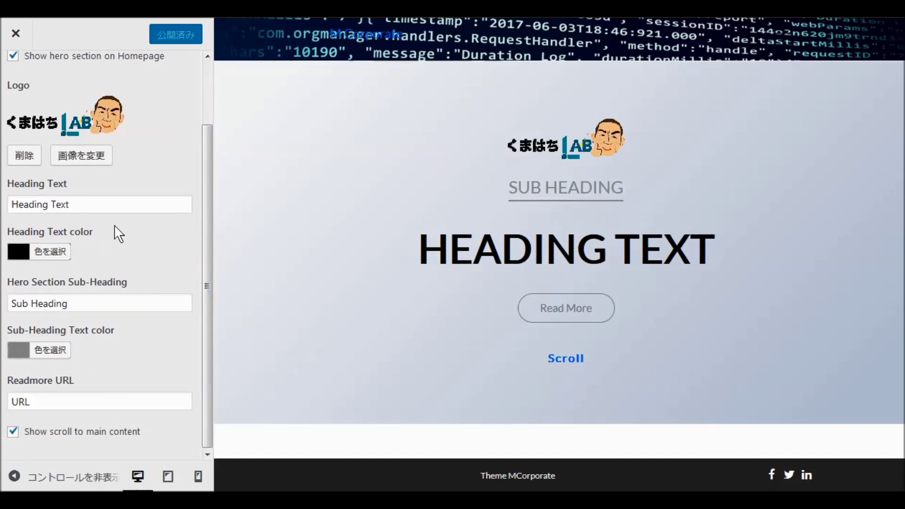
{"action": "scroll", "coordinate": [127, 223], "scroll_direction": "up", "scroll_amount": 2}
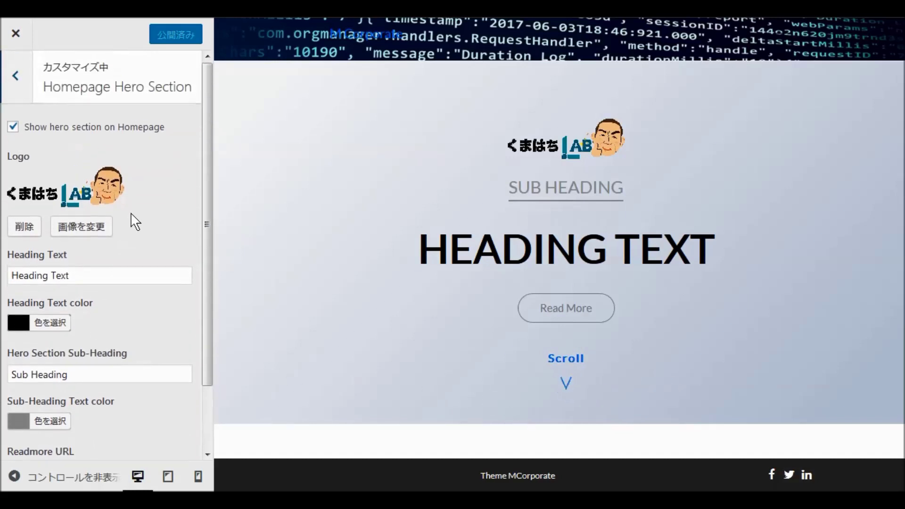
{"action": "left_click", "coordinate": [15, 76]}
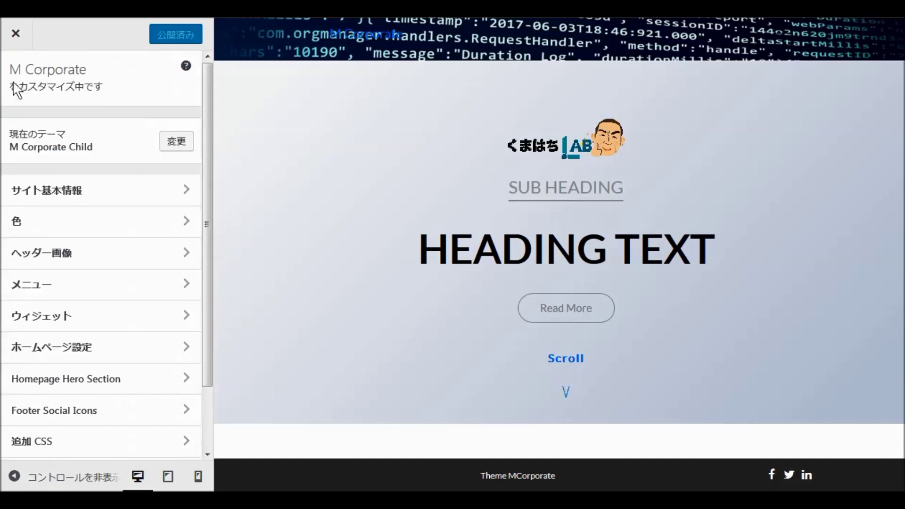
- Create a new menu named globalmenu, assign it to the Top Menu location and proceed to its item settings
{"action": "left_click", "coordinate": [41, 288]}
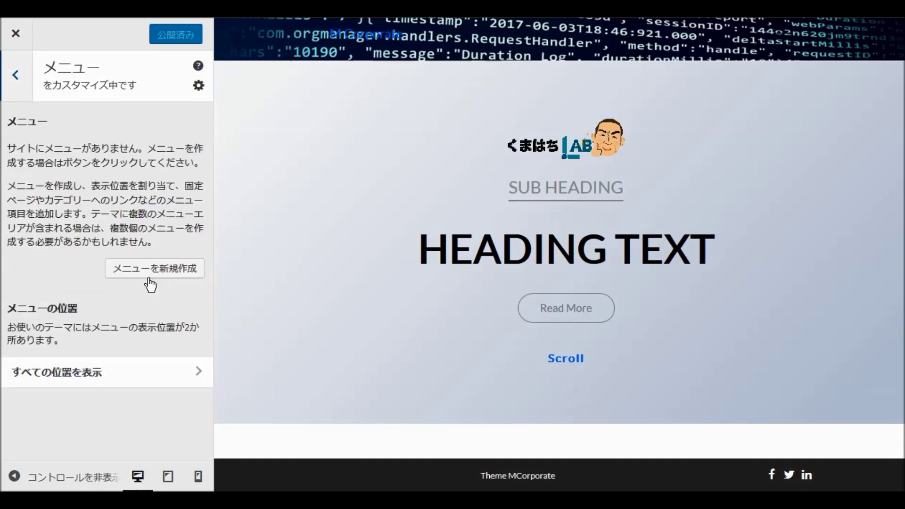
{"action": "left_click", "coordinate": [151, 273]}
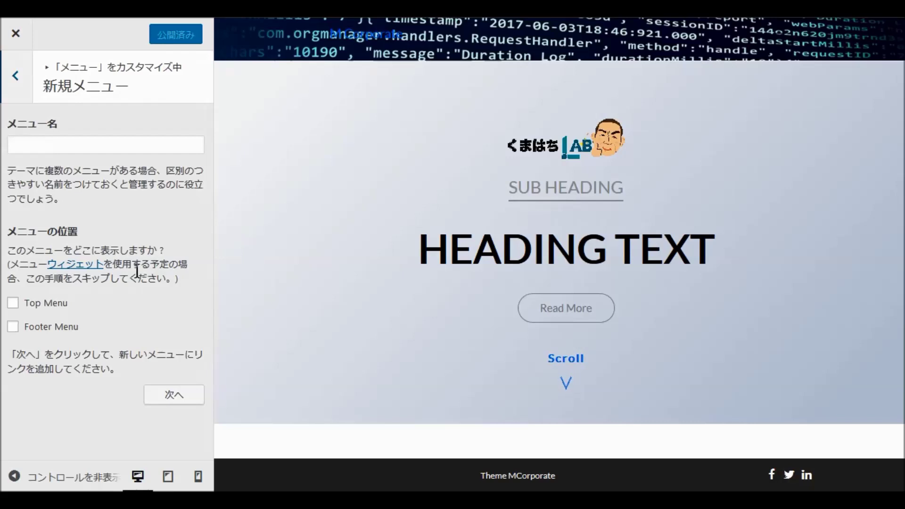
{"action": "left_click", "coordinate": [45, 140]}
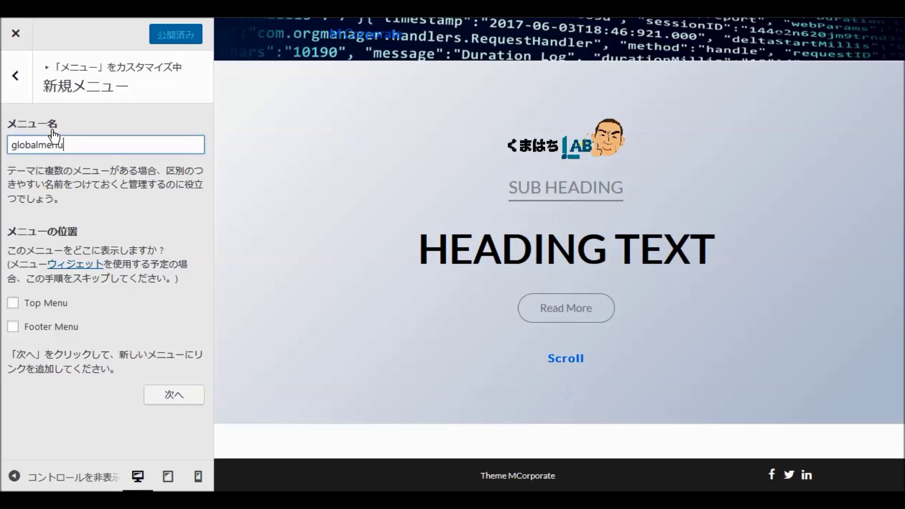
{"action": "left_click", "coordinate": [17, 304]}
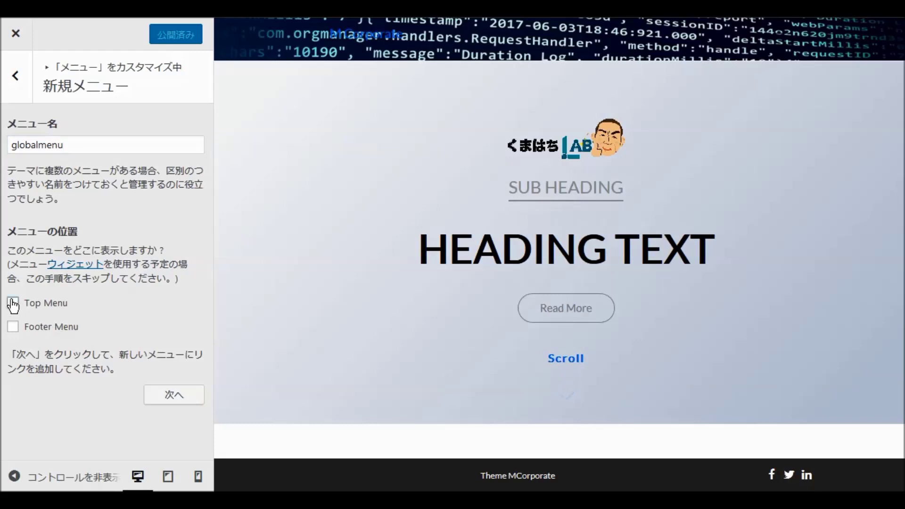
{"action": "left_click", "coordinate": [174, 398]}
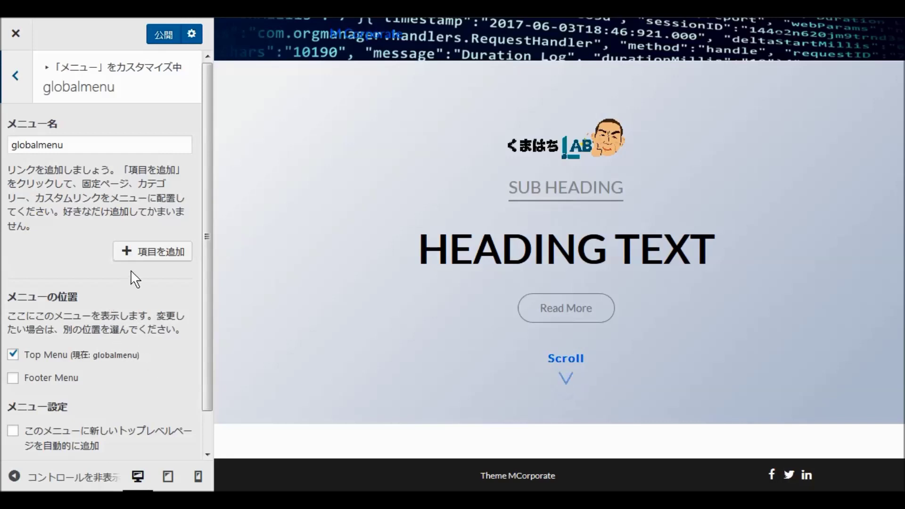
- Add the ホーム link and the イベント情報 and サービス一覧 pages to globalmenu
{"action": "left_click", "coordinate": [126, 251]}
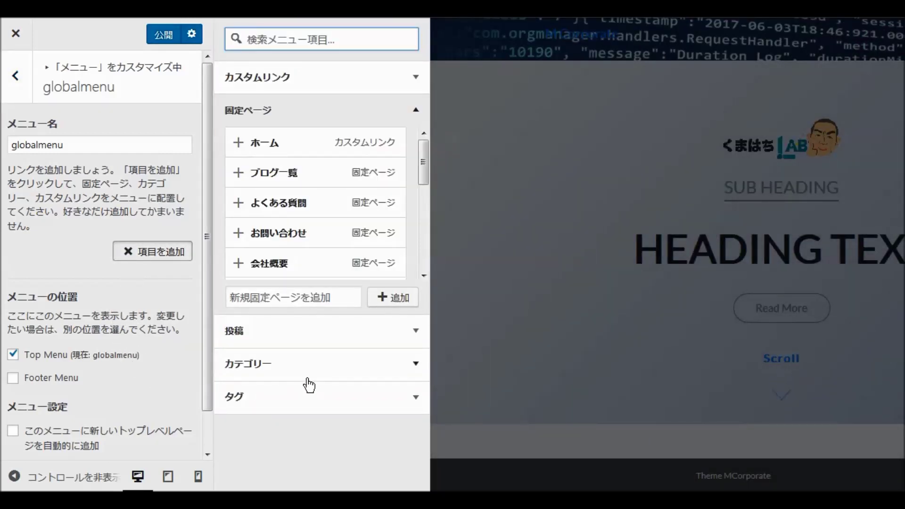
{"action": "left_click", "coordinate": [241, 144]}
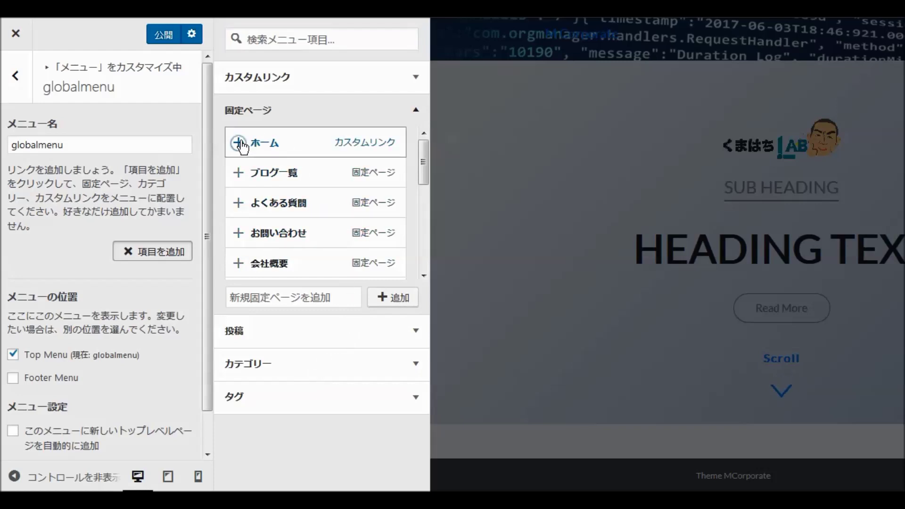
{"action": "scroll", "coordinate": [345, 204], "scroll_direction": "down", "scroll_amount": 5}
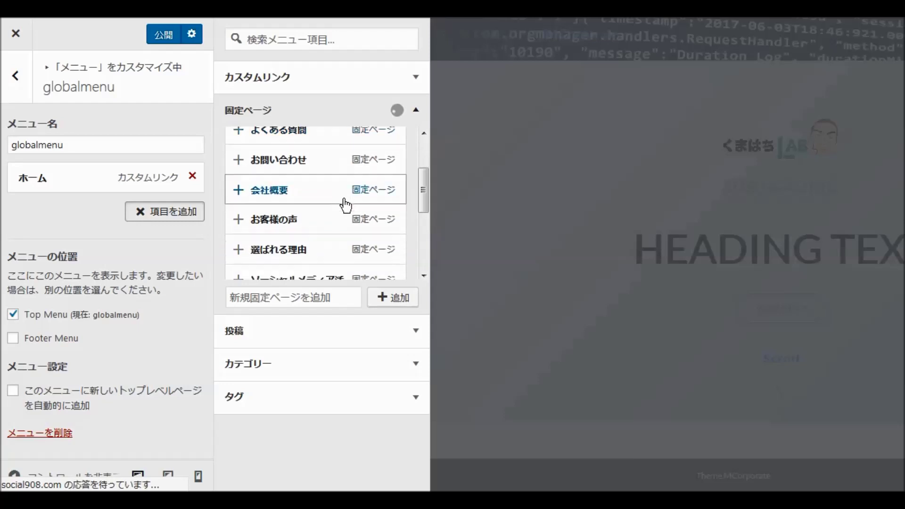
{"action": "scroll", "coordinate": [346, 212], "scroll_direction": "down", "scroll_amount": 5}
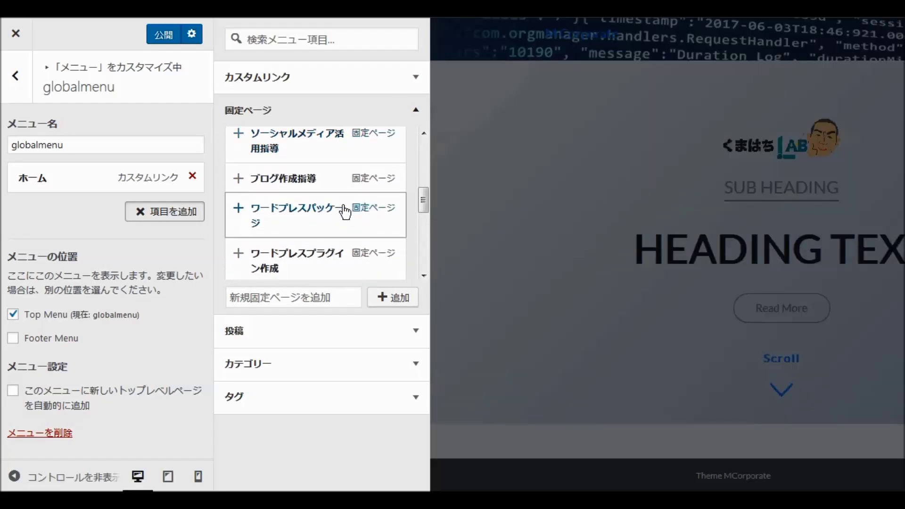
{"action": "scroll", "coordinate": [345, 214], "scroll_direction": "down", "scroll_amount": 4}
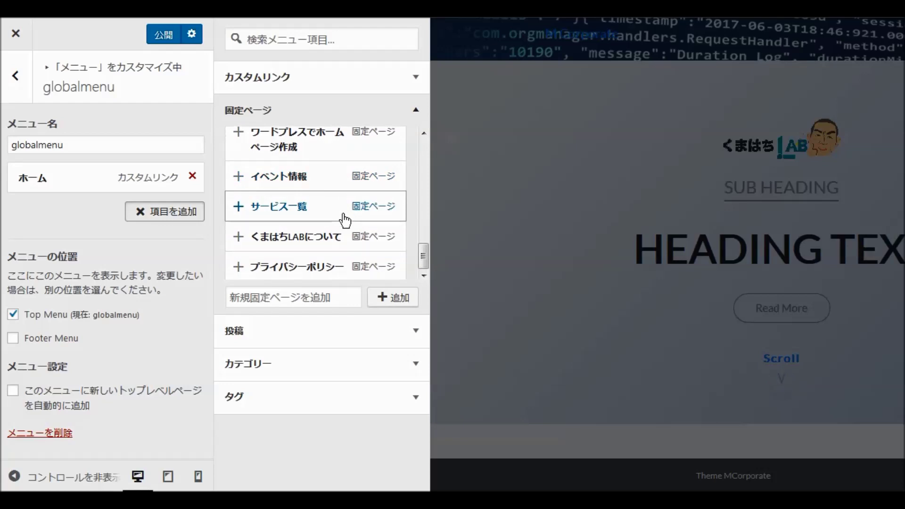
{"action": "left_click", "coordinate": [285, 178]}
{"action": "left_click", "coordinate": [294, 208]}
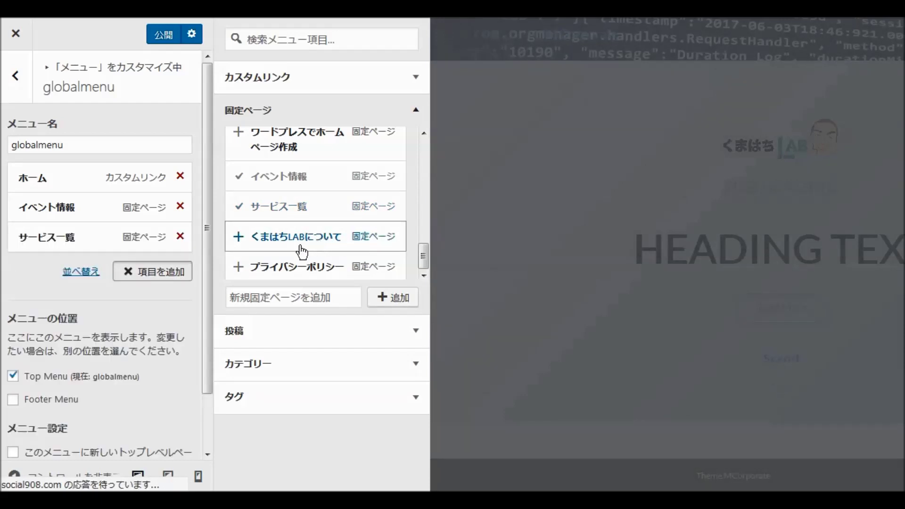
- Add the ワードプレスでホームページ作成 page to globalmenu and nest it as a sub-item under サービス一覧
{"action": "scroll", "coordinate": [300, 253], "scroll_direction": "up", "scroll_amount": 4}
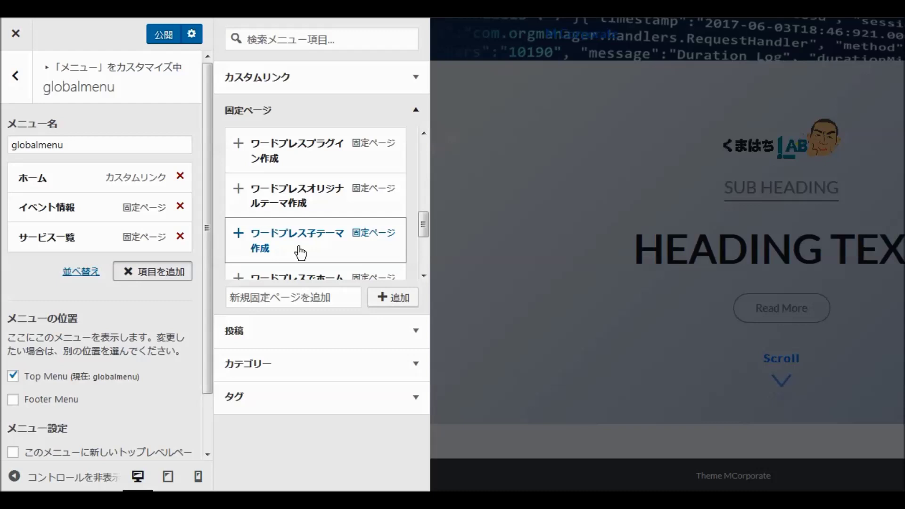
{"action": "scroll", "coordinate": [299, 253], "scroll_direction": "up", "scroll_amount": 4}
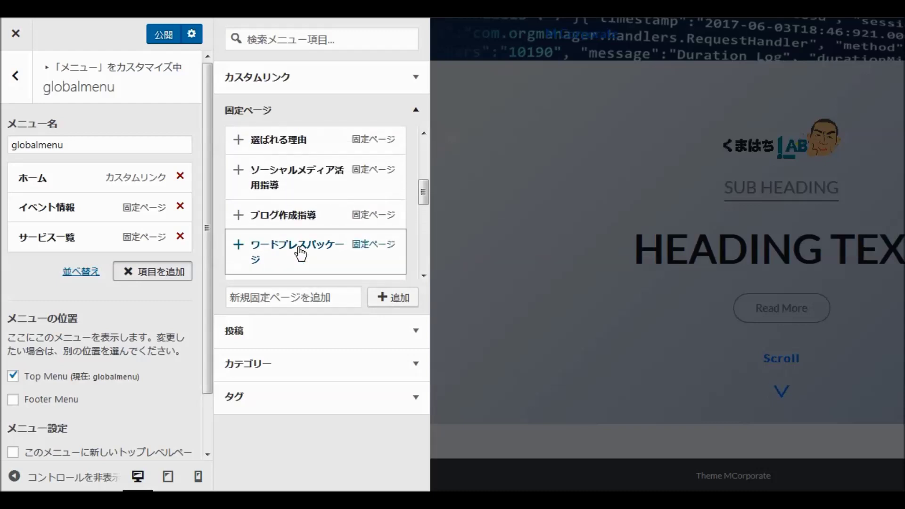
{"action": "scroll", "coordinate": [300, 253], "scroll_direction": "down", "scroll_amount": 3}
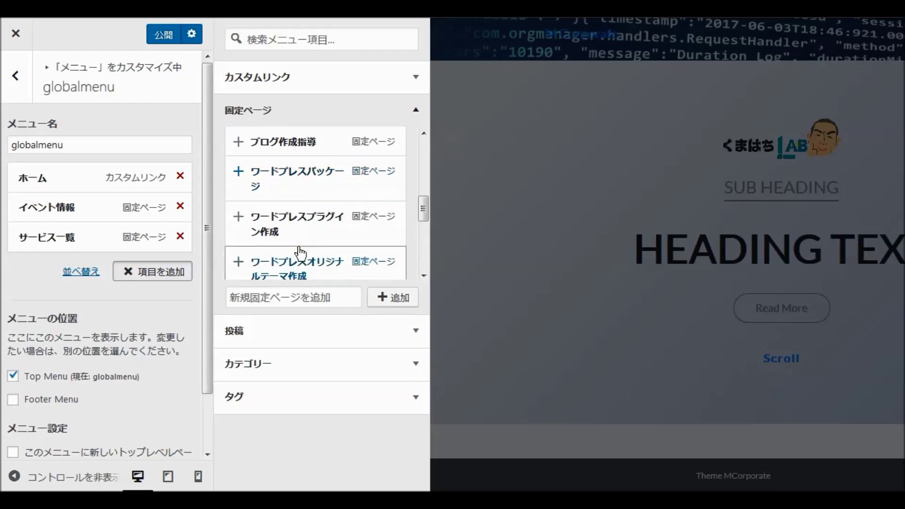
{"action": "scroll", "coordinate": [300, 253], "scroll_direction": "down", "scroll_amount": 3}
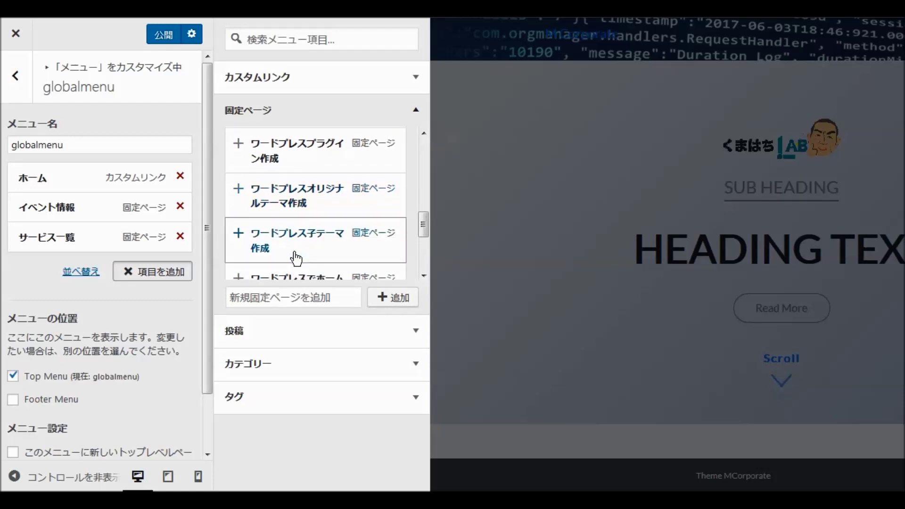
{"action": "scroll", "coordinate": [296, 258], "scroll_direction": "down", "scroll_amount": 3}
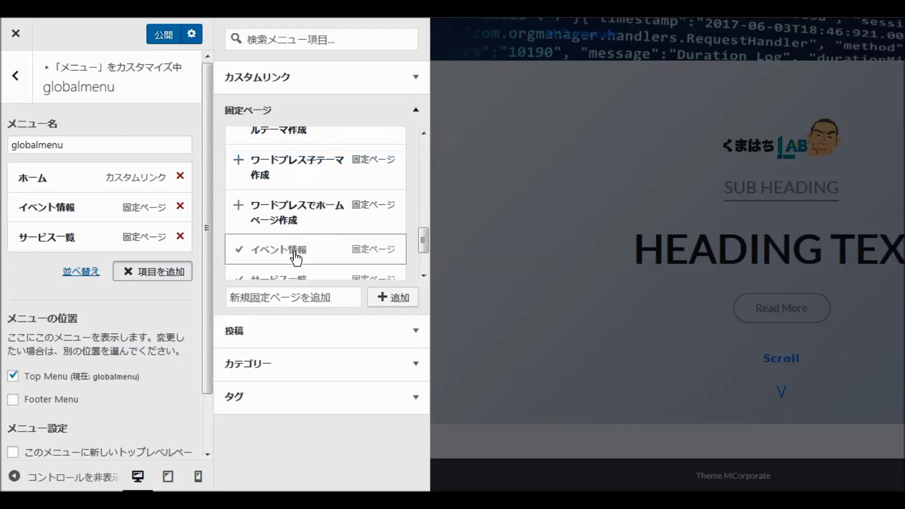
{"action": "left_click", "coordinate": [311, 216]}
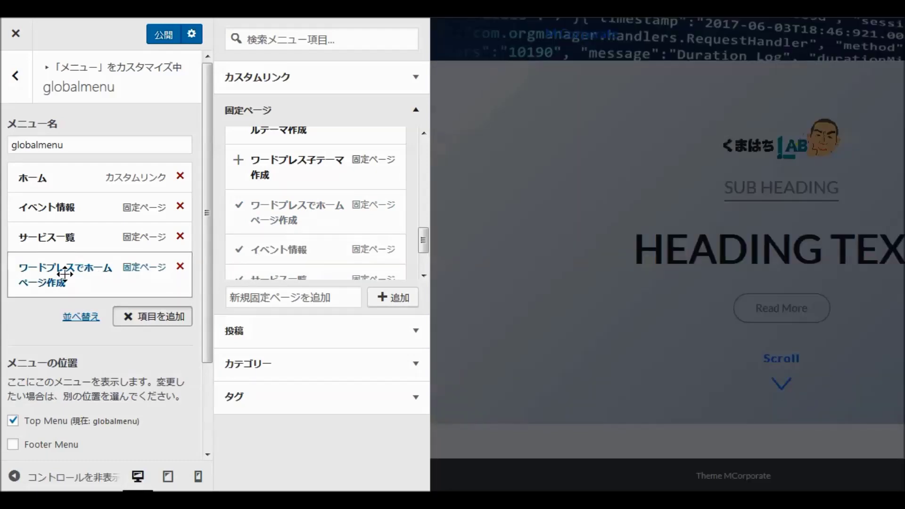
{"action": "left_click_drag", "start_coordinate": [64, 273], "coordinate": [111, 276]}
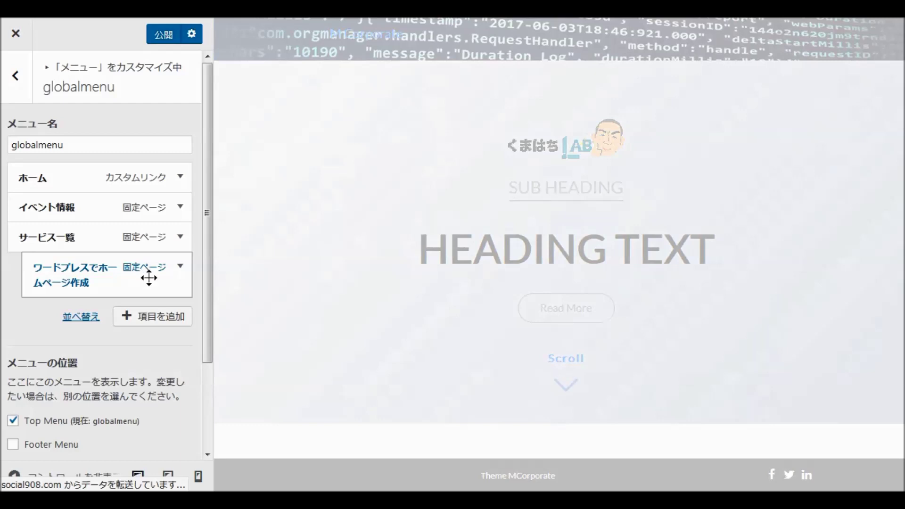
- Add the ワードプレス子テーマ作成 page and nest it as another sub-item under サービス一覧
{"action": "left_click", "coordinate": [125, 316]}
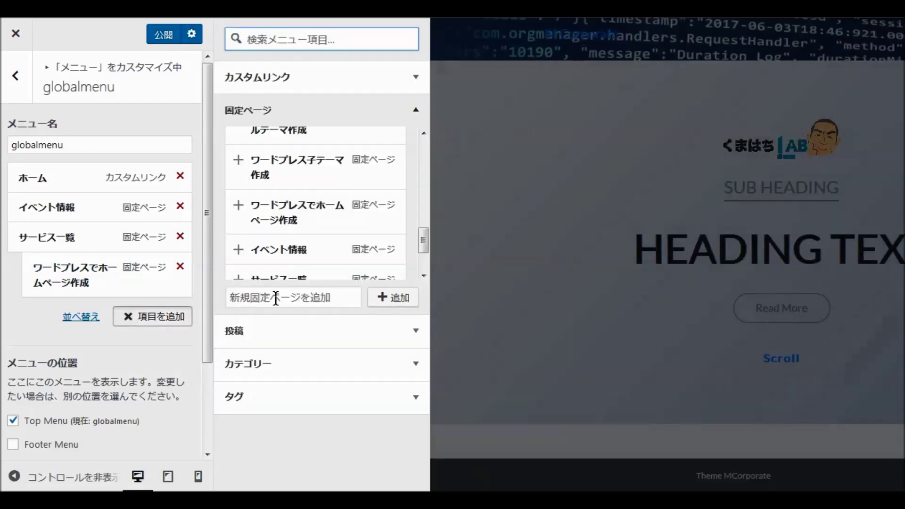
{"action": "left_click", "coordinate": [284, 172]}
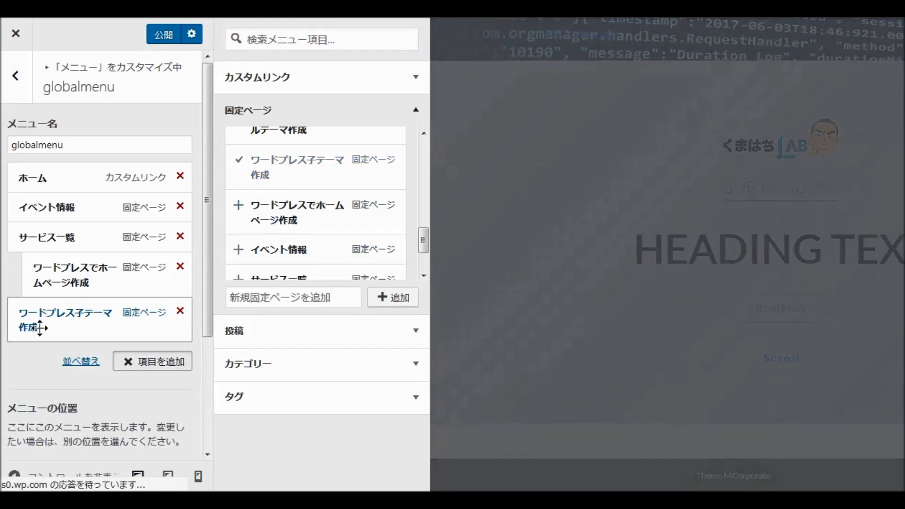
{"action": "left_click_drag", "start_coordinate": [40, 327], "coordinate": [57, 322]}
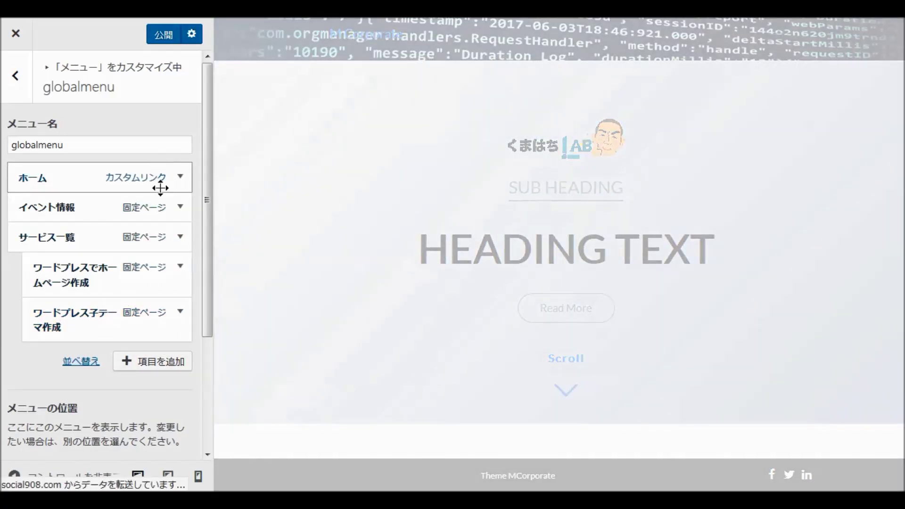
- Add the pages ワードプレスオリジナルテーマ作成, ワードプレスプラグイン作成, ワードプレスパッケージ and ブログ作成指導 to globalmenu
{"action": "left_click", "coordinate": [143, 368]}
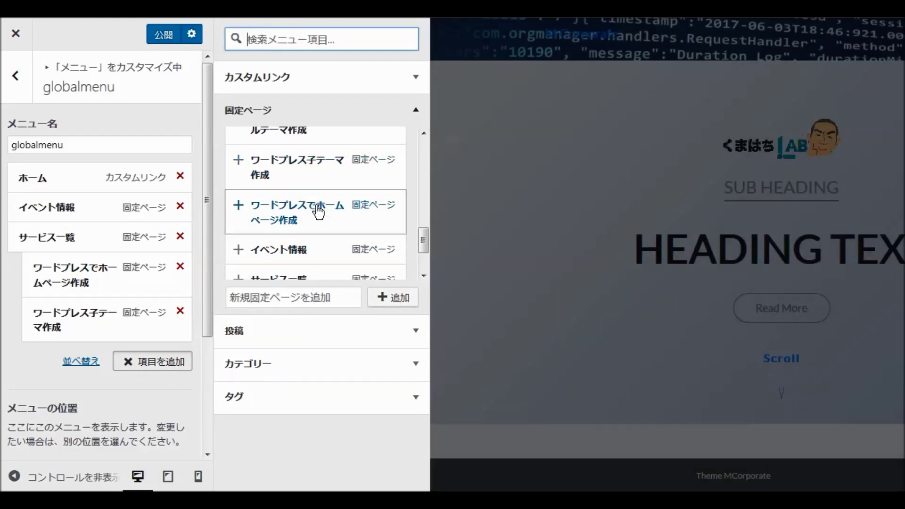
{"action": "scroll", "coordinate": [319, 211], "scroll_direction": "up", "scroll_amount": 3}
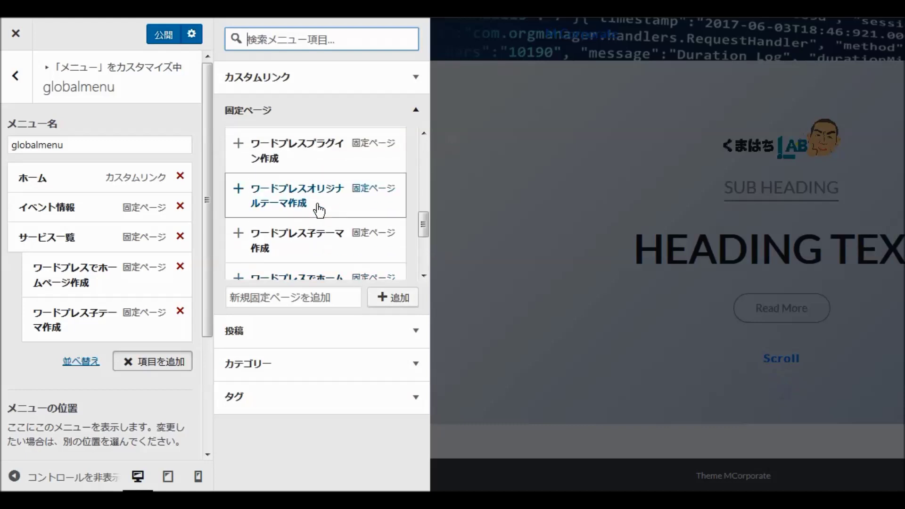
{"action": "left_click", "coordinate": [320, 207]}
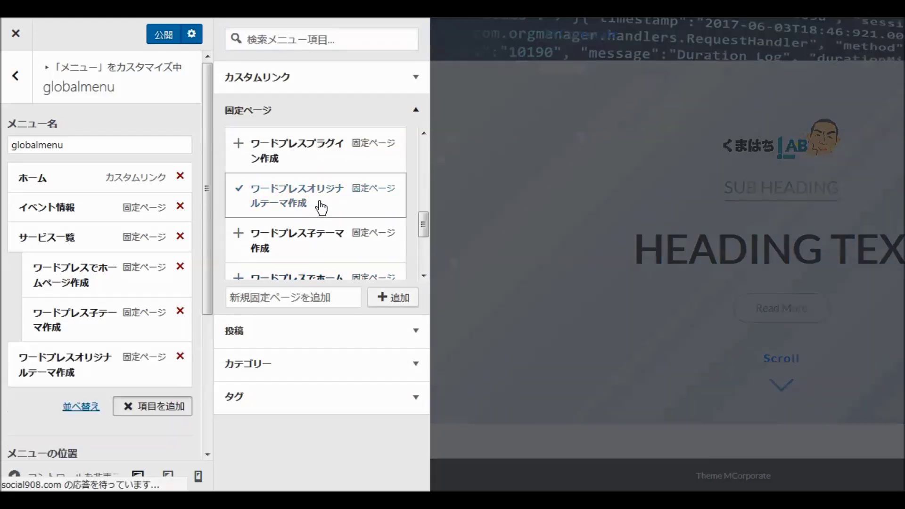
{"action": "left_click", "coordinate": [327, 164]}
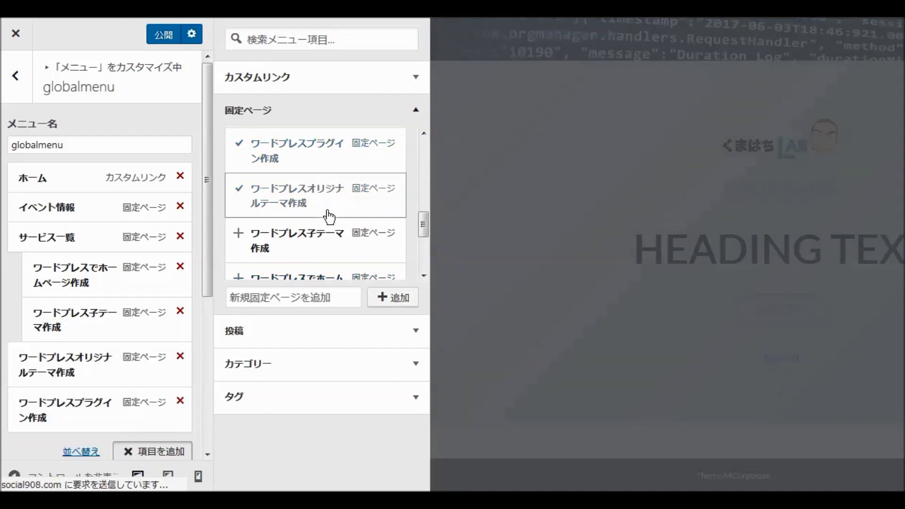
{"action": "scroll", "coordinate": [329, 215], "scroll_direction": "up", "scroll_amount": 3}
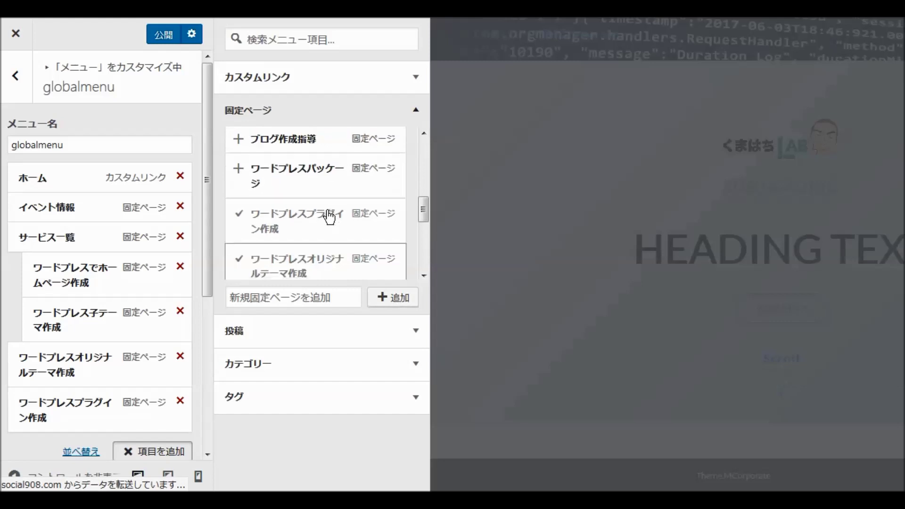
{"action": "left_click", "coordinate": [320, 187]}
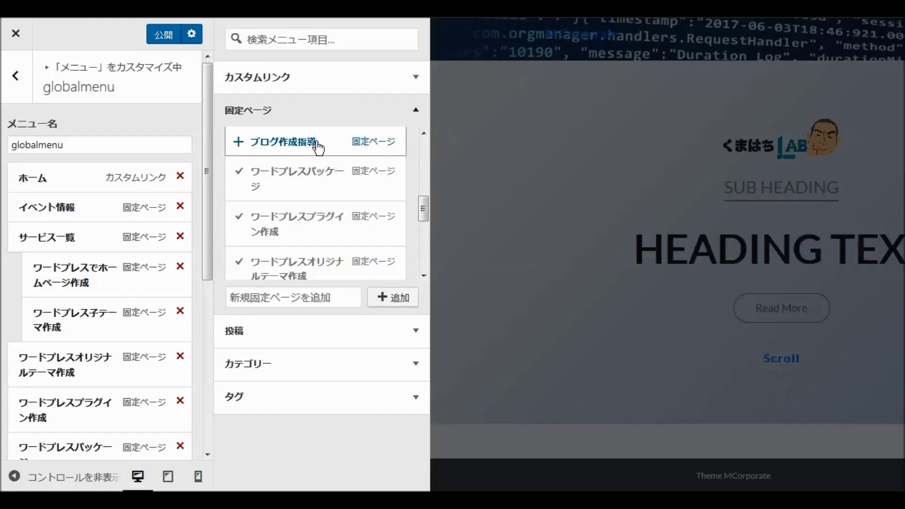
{"action": "left_click", "coordinate": [319, 148]}
- Check the page list for missing service pages and add ソーシャルメディア活用指導 to globalmenu
{"action": "scroll", "coordinate": [317, 204], "scroll_direction": "down", "scroll_amount": 3}
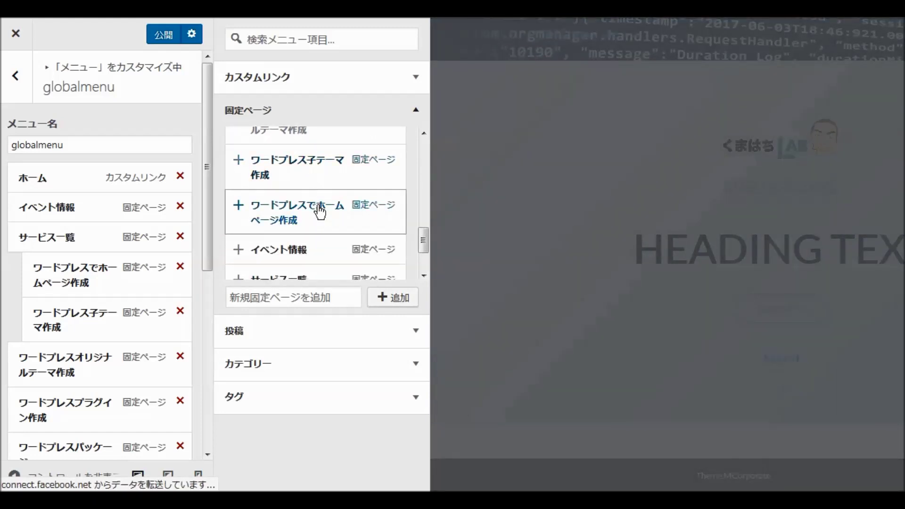
{"action": "scroll", "coordinate": [319, 211], "scroll_direction": "down", "scroll_amount": 2}
{"action": "scroll", "coordinate": [320, 212], "scroll_direction": "up", "scroll_amount": 8}
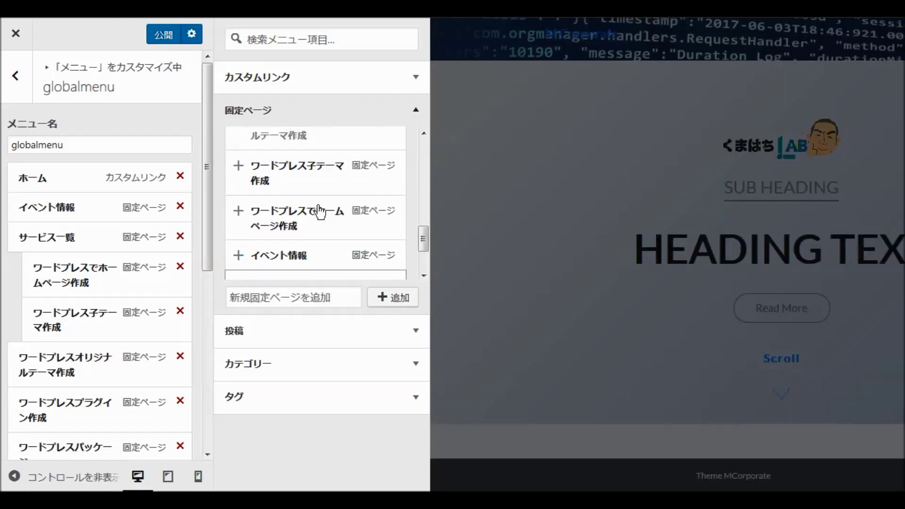
{"action": "scroll", "coordinate": [320, 212], "scroll_direction": "up", "scroll_amount": 1}
{"action": "scroll", "coordinate": [320, 212], "scroll_direction": "down", "scroll_amount": 2}
{"action": "scroll", "coordinate": [320, 212], "scroll_direction": "down", "scroll_amount": 2}
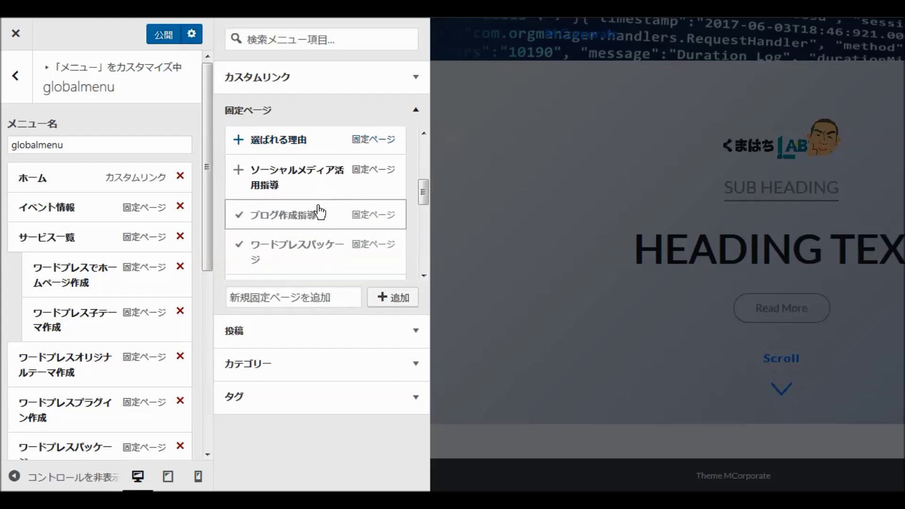
{"action": "left_click", "coordinate": [316, 180]}
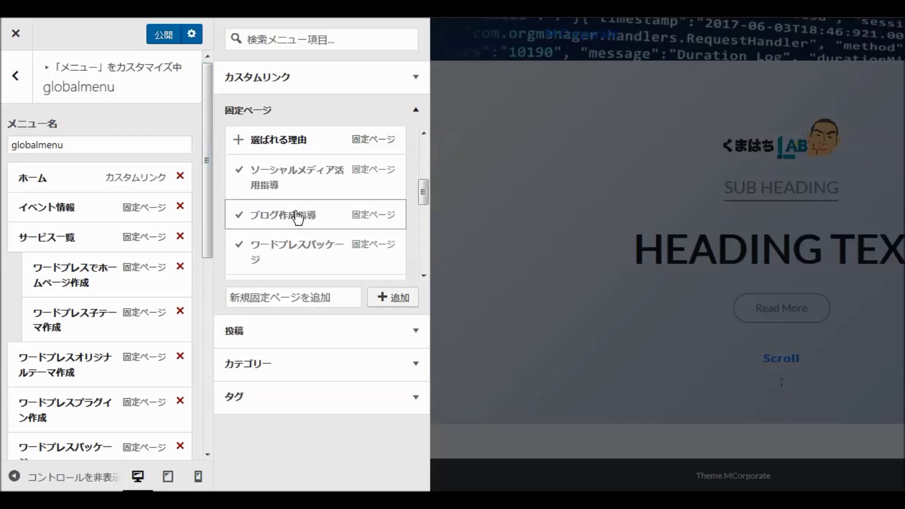
- Add the pages 選ばれる理由, お客様の声, 会社概要, お問い合わせ and よくある質問 to globalmenu
{"action": "scroll", "coordinate": [314, 211], "scroll_direction": "up", "scroll_amount": 2}
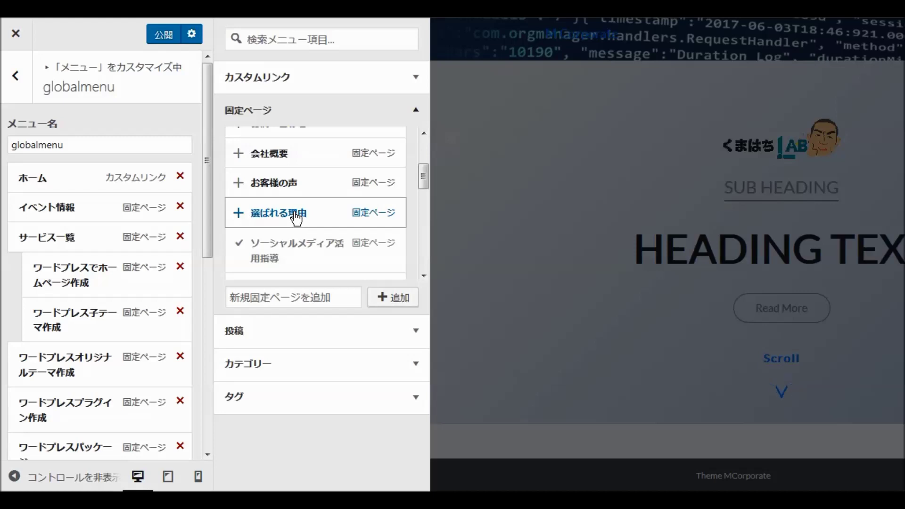
{"action": "left_click", "coordinate": [296, 216]}
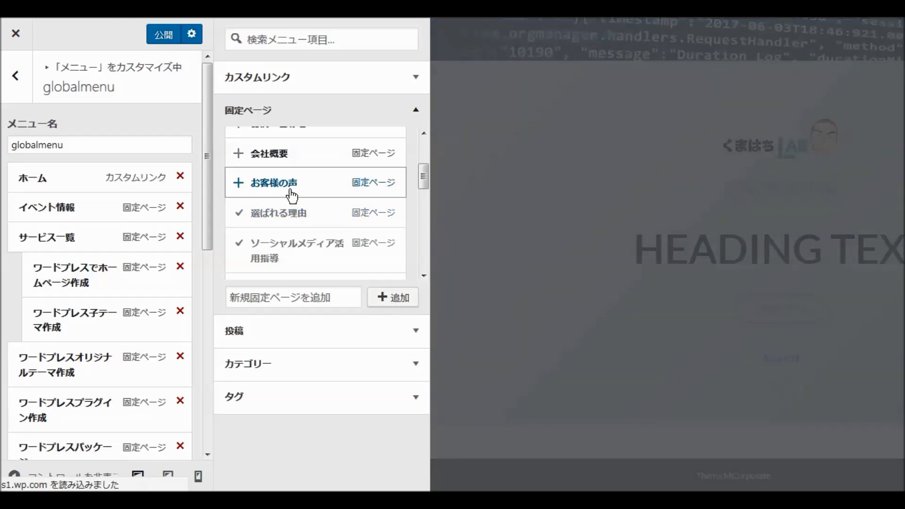
{"action": "left_click", "coordinate": [292, 194]}
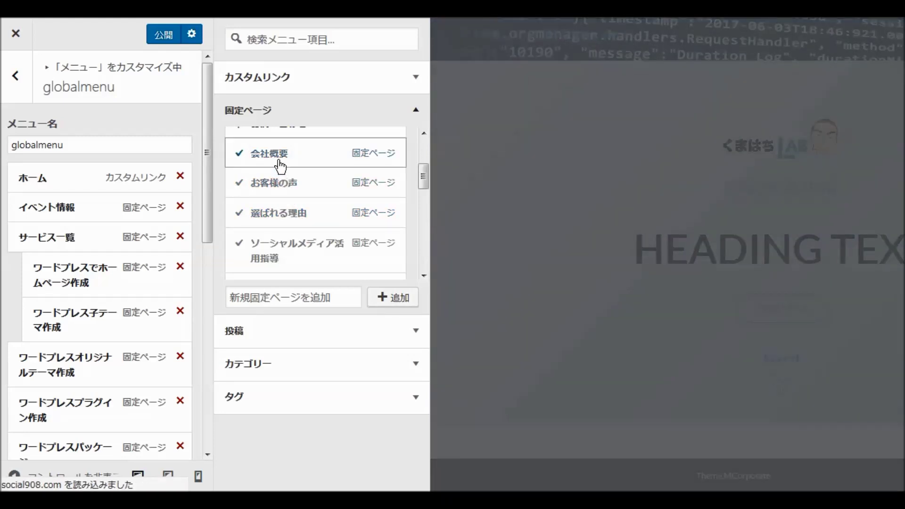
{"action": "scroll", "coordinate": [301, 230], "scroll_direction": "up", "scroll_amount": 3}
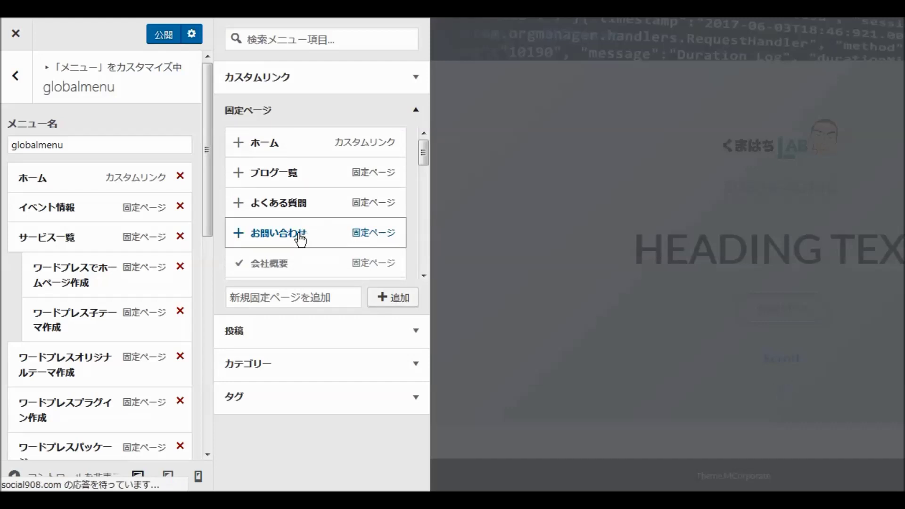
{"action": "left_click", "coordinate": [300, 239]}
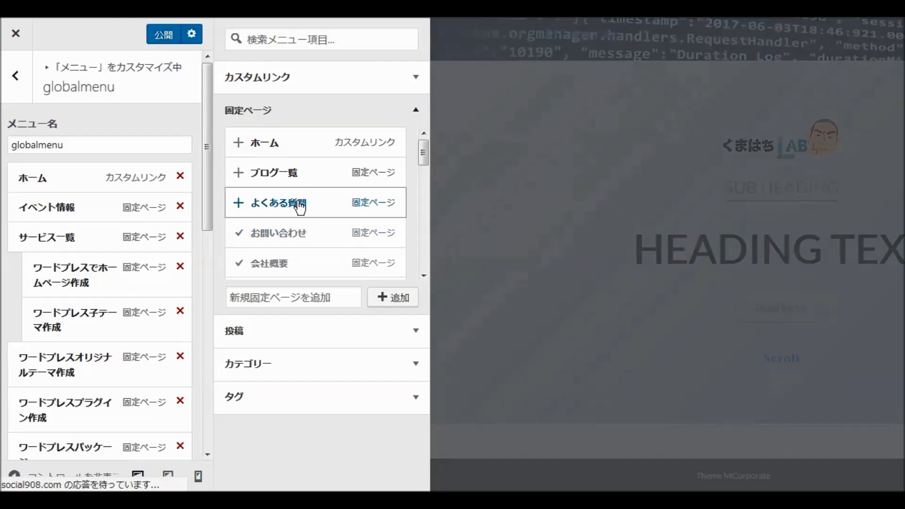
{"action": "left_click", "coordinate": [299, 206]}
- Add the pages ブログ一覧 and プライバシーポリシー to globalmenu
{"action": "scroll", "coordinate": [303, 256], "scroll_direction": "down", "scroll_amount": 2}
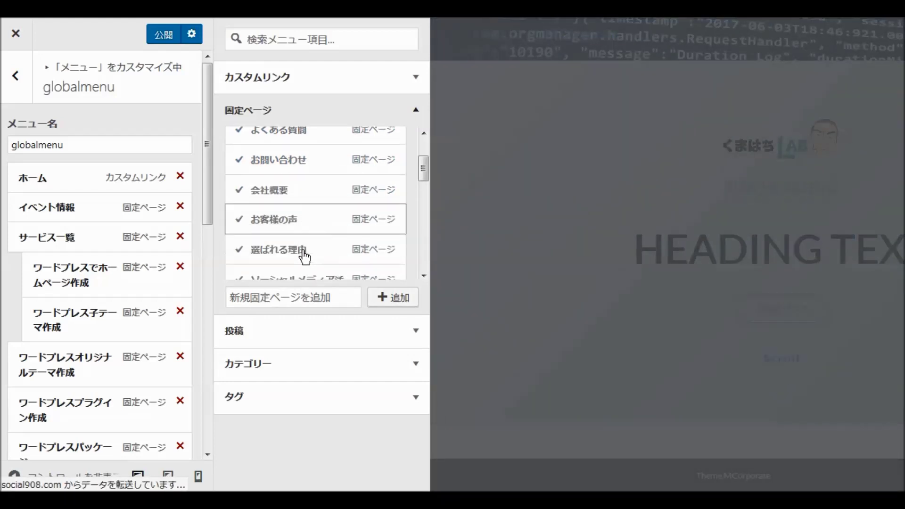
{"action": "scroll", "coordinate": [303, 256], "scroll_direction": "up", "scroll_amount": 3}
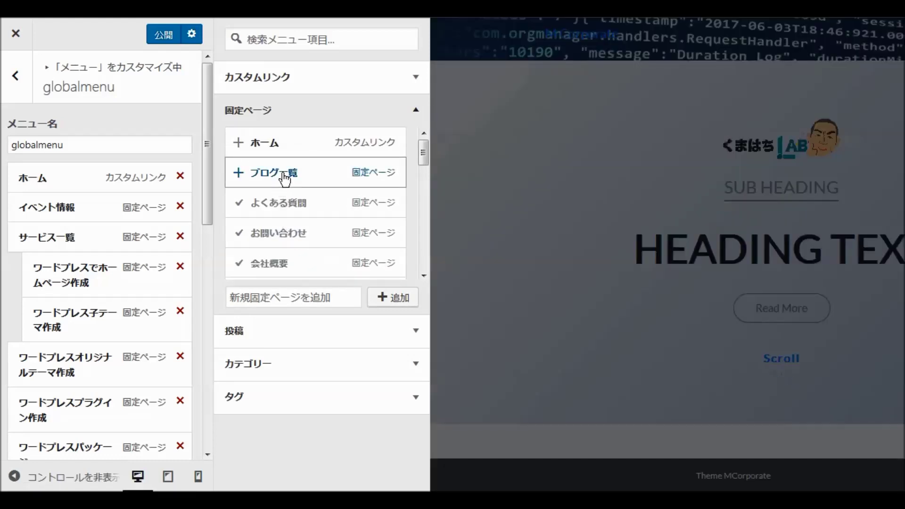
{"action": "scroll", "coordinate": [304, 238], "scroll_direction": "down", "scroll_amount": 3}
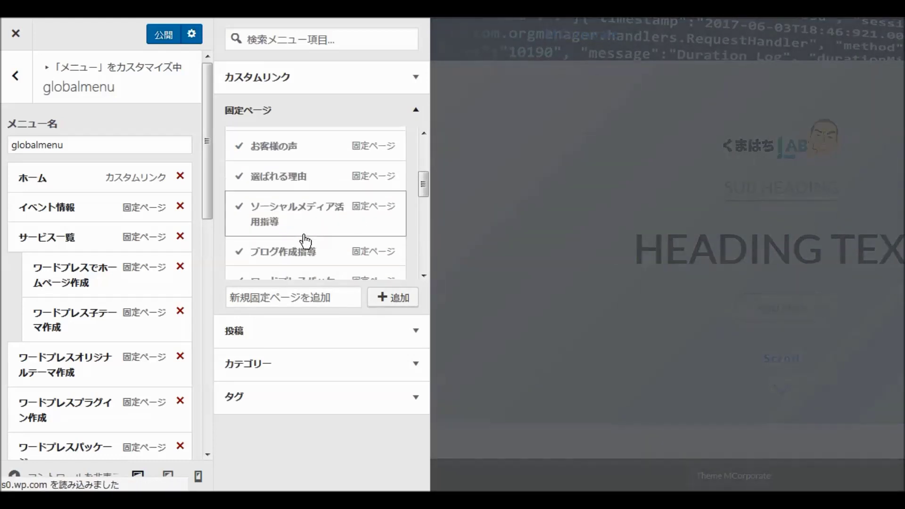
{"action": "scroll", "coordinate": [305, 241], "scroll_direction": "down", "scroll_amount": 5}
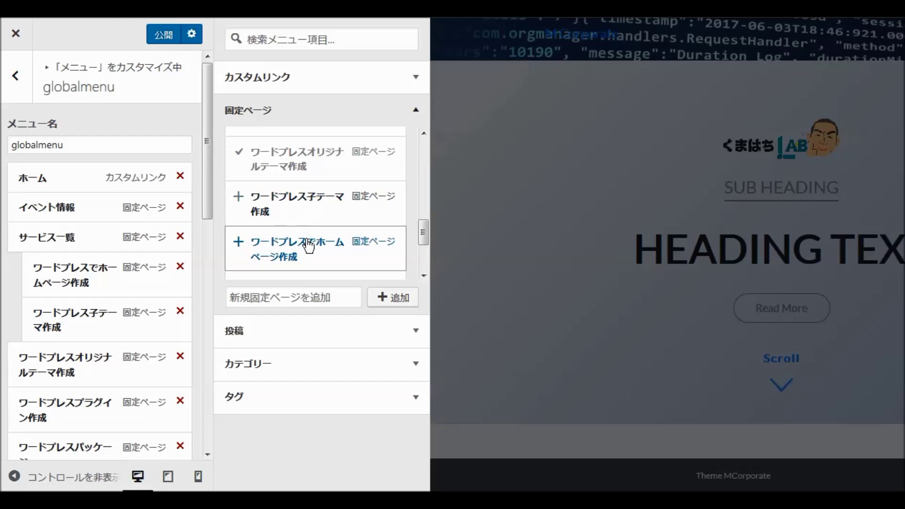
{"action": "scroll", "coordinate": [308, 246], "scroll_direction": "down", "scroll_amount": 3}
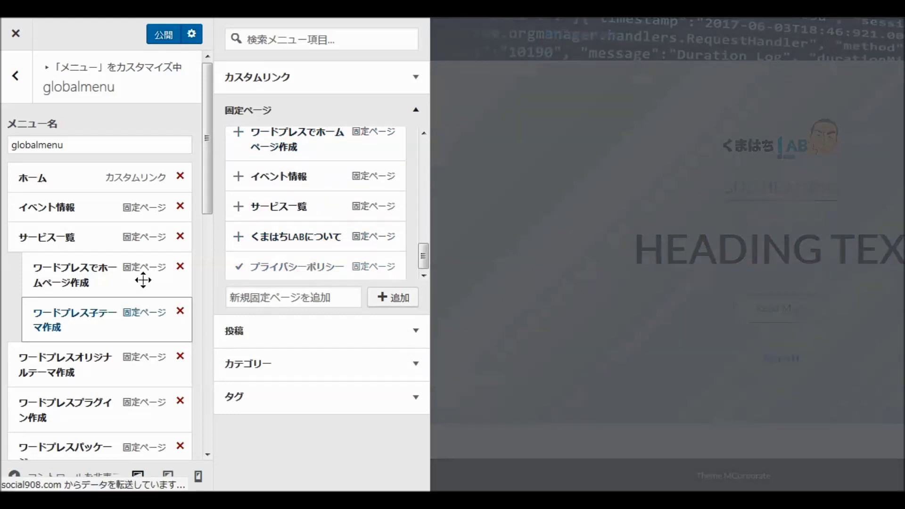
- Nest the remaining service pages, from ワードプレスオリジナルテーマ作成 through ソーシャルメディア活用指導, as sub-items under サービス一覧
{"action": "scroll", "coordinate": [124, 300], "scroll_direction": "down", "scroll_amount": 3}
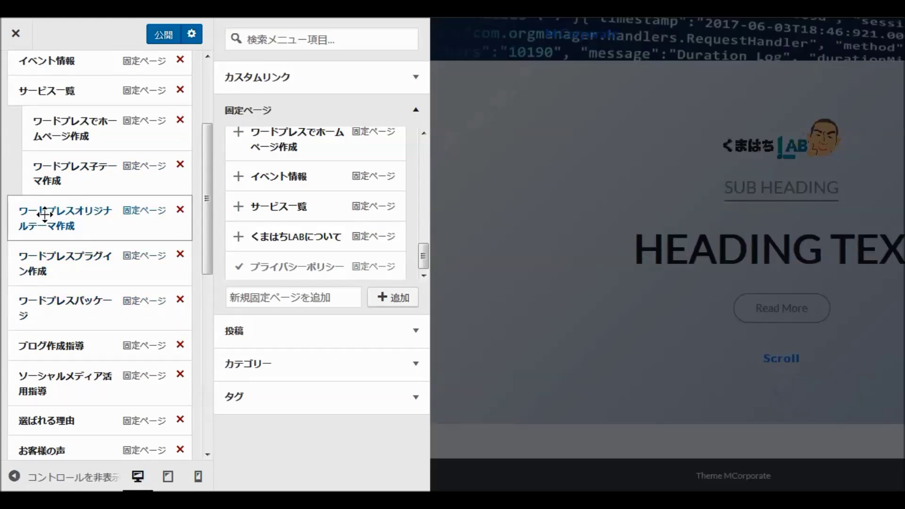
{"action": "left_click_drag", "start_coordinate": [45, 215], "coordinate": [59, 215]}
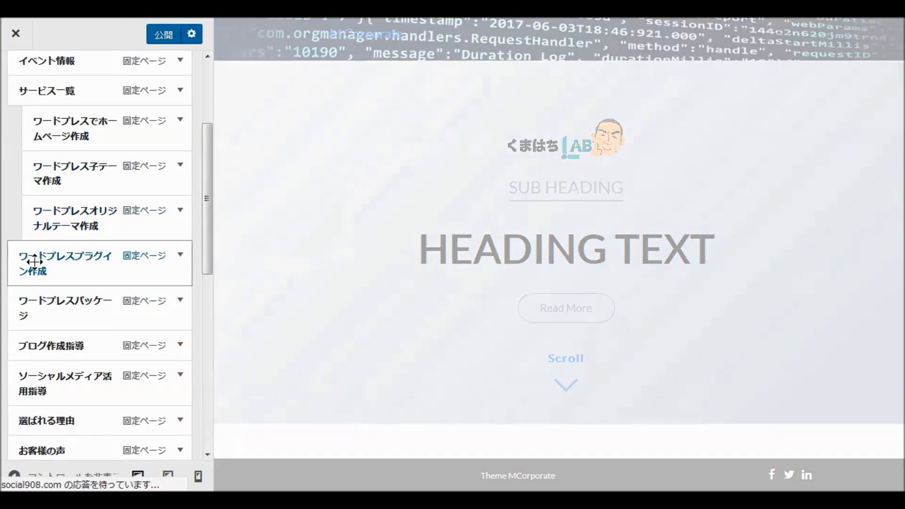
{"action": "left_click_drag", "start_coordinate": [34, 262], "coordinate": [58, 233]}
{"action": "scroll", "coordinate": [84, 220], "scroll_direction": "down", "scroll_amount": 1}
{"action": "left_click_drag", "start_coordinate": [37, 268], "coordinate": [46, 298]}
{"action": "mouse_move", "coordinate": [46, 300]}
{"action": "left_mouse_down"}
{"action": "mouse_move", "coordinate": [41, 311]}
{"action": "mouse_move", "coordinate": [58, 312]}
{"action": "left_mouse_up"}
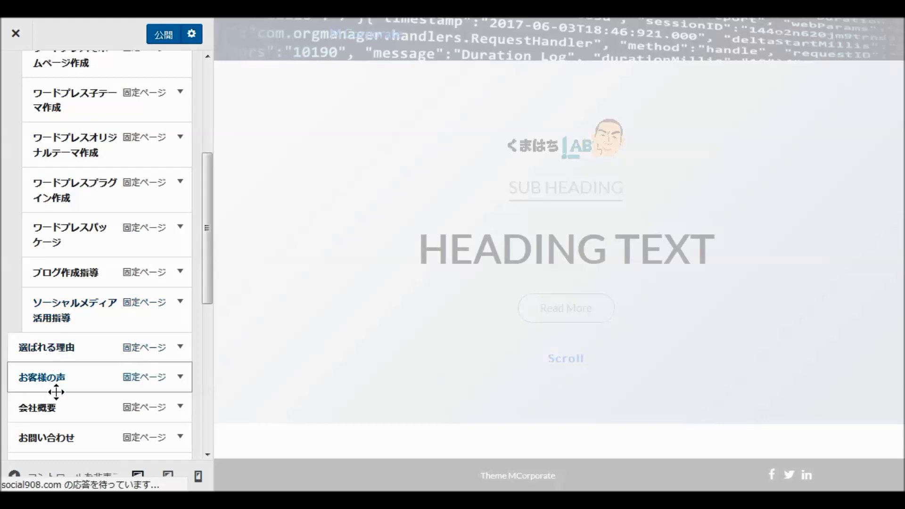
- Move ブログ一覧 directly above 選ばれる理由 as a top-level item in globalmenu
{"action": "scroll", "coordinate": [102, 374], "scroll_direction": "down", "scroll_amount": 1}
{"action": "scroll", "coordinate": [102, 372], "scroll_direction": "down", "scroll_amount": 1}
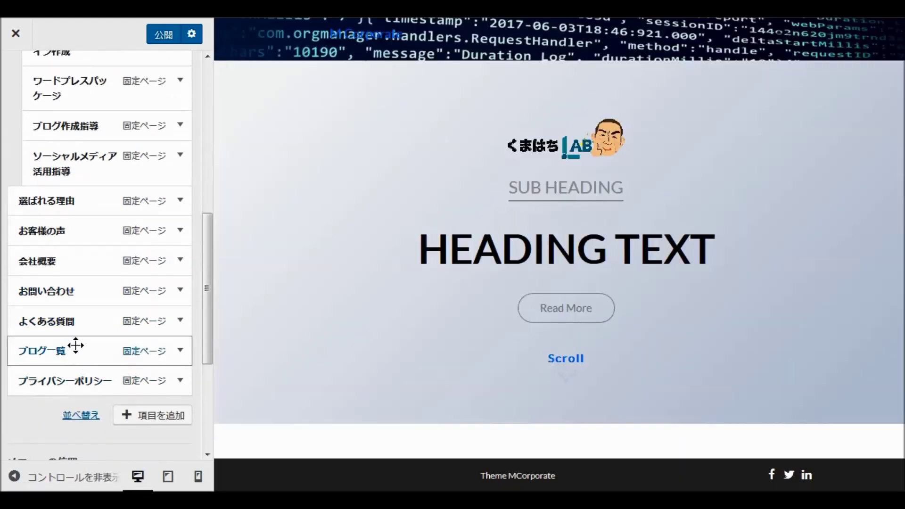
{"action": "left_click_drag", "start_coordinate": [76, 347], "coordinate": [75, 212]}
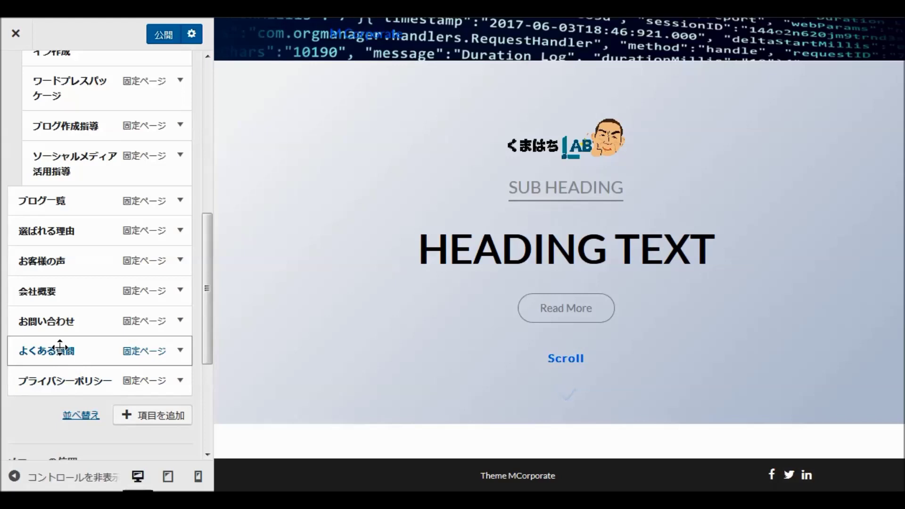
- Nest よくある質問 and プライバシーポリシー as sub-items under お問い合わせ and publish the menu changes
{"action": "left_click_drag", "start_coordinate": [60, 350], "coordinate": [69, 351]}
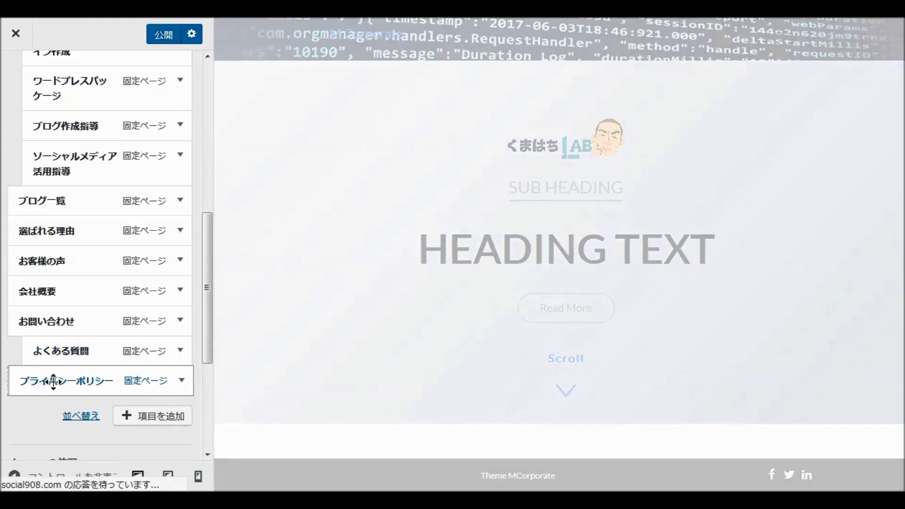
{"action": "left_click_drag", "start_coordinate": [53, 381], "coordinate": [66, 382]}
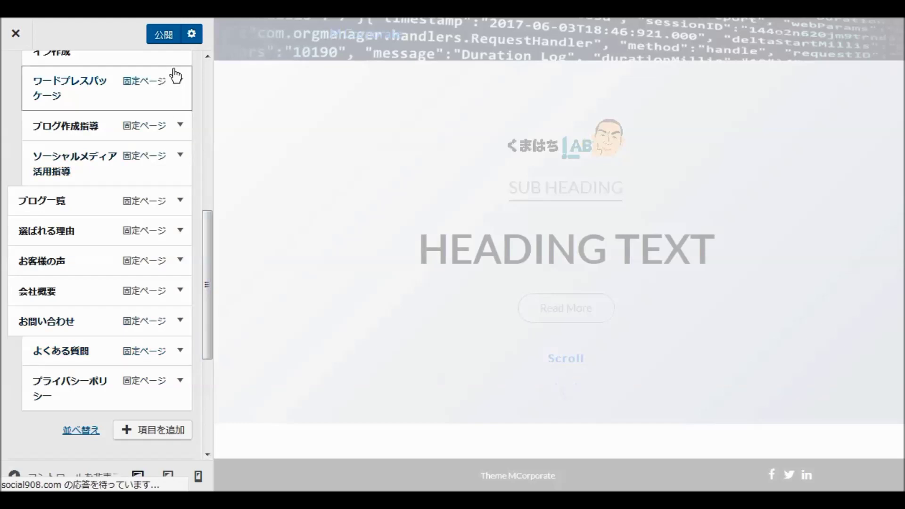
{"action": "scroll", "coordinate": [145, 322], "scroll_direction": "up", "scroll_amount": 8}
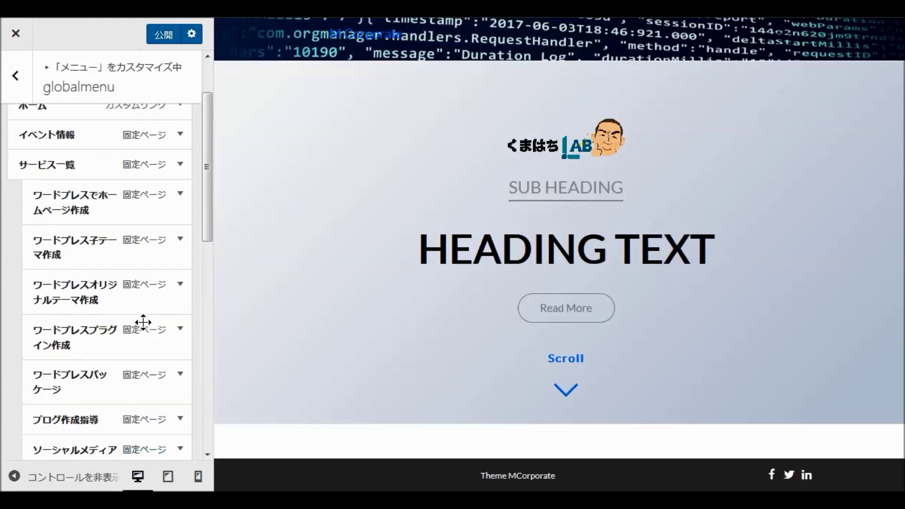
{"action": "left_click", "coordinate": [163, 33]}
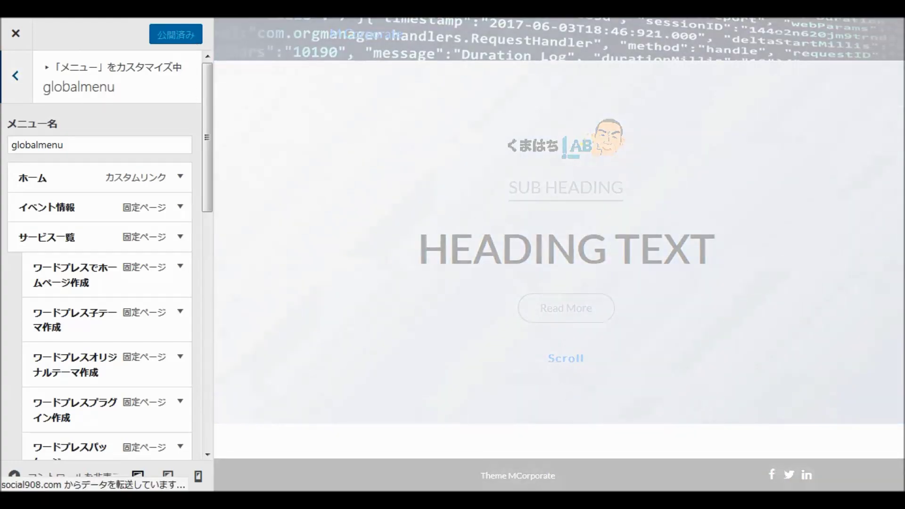
- Leave the customizer and check the published global menu in the live site's header
{"action": "left_click", "coordinate": [16, 33]}
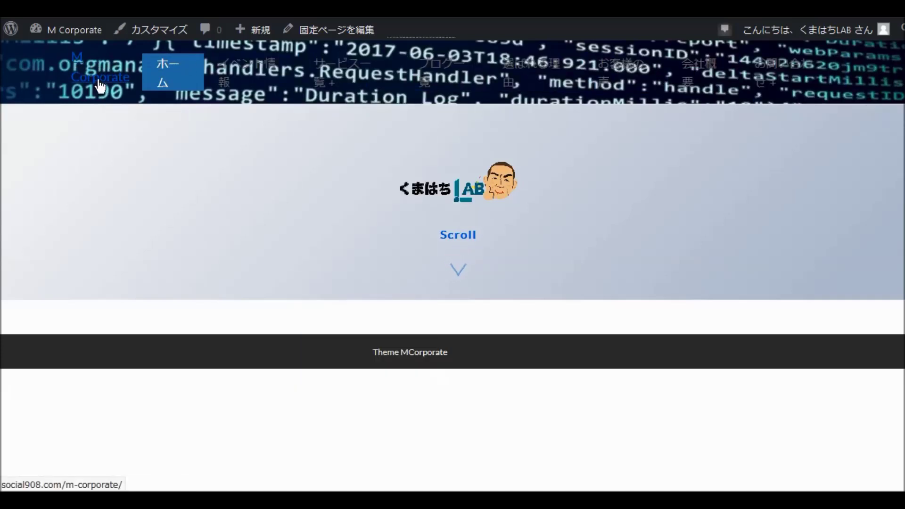
{"action": "mouse_move", "coordinate": [800, 84]}
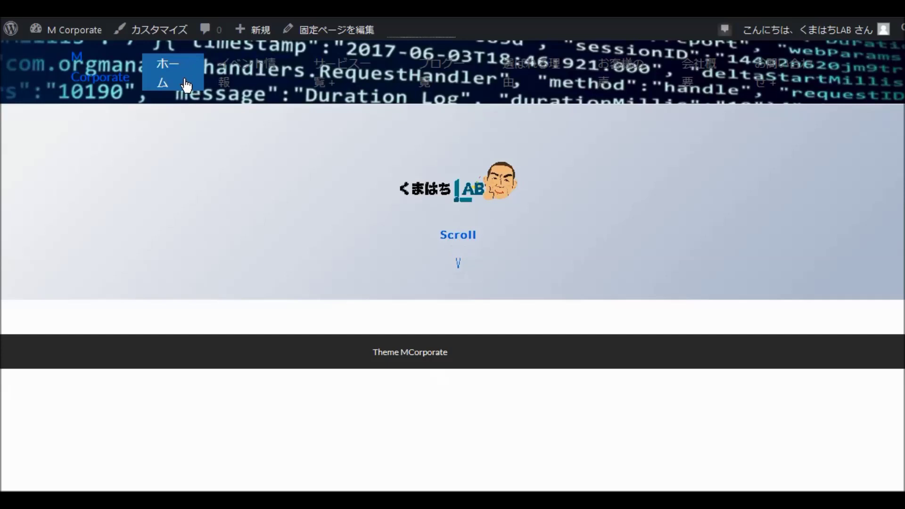
{"action": "mouse_move", "coordinate": [351, 69]}
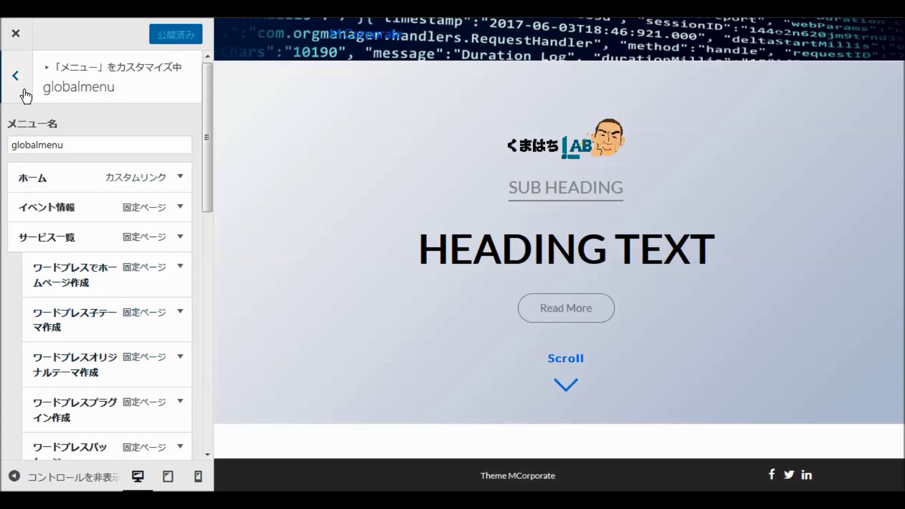
- Return to the main customizer settings and open the Homepage Hero Section text settings
{"action": "left_click", "coordinate": [16, 76]}
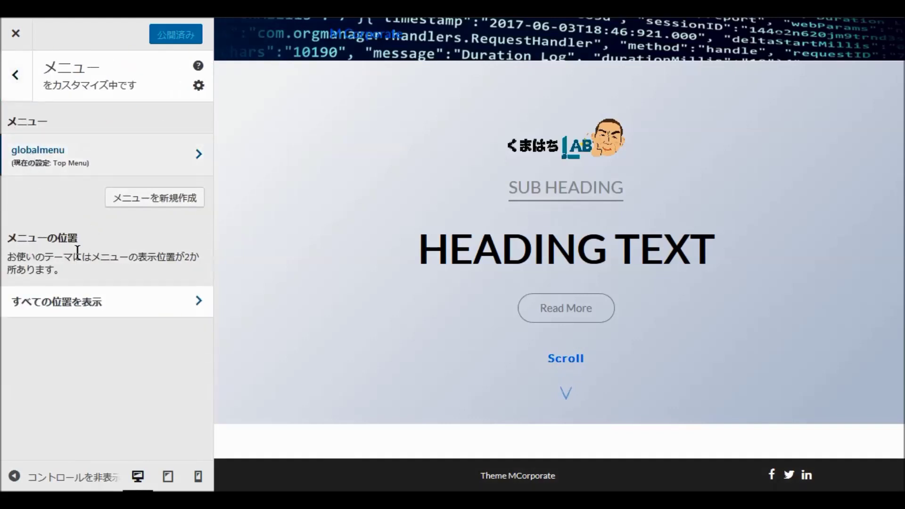
{"action": "left_click", "coordinate": [16, 75]}
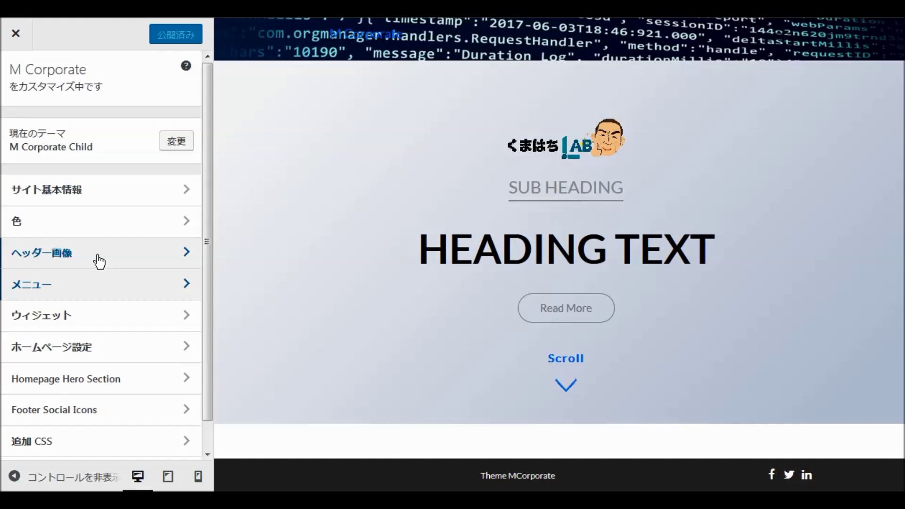
{"action": "scroll", "coordinate": [99, 263], "scroll_direction": "down", "scroll_amount": 2}
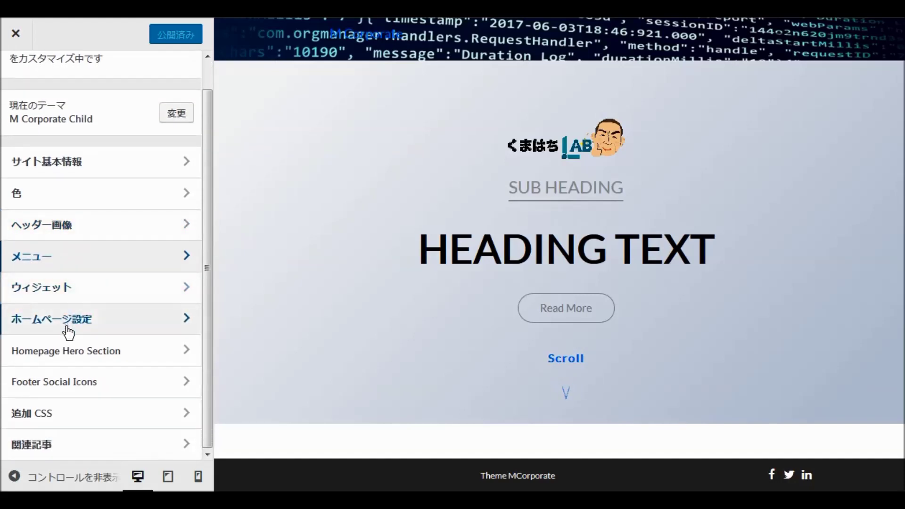
{"action": "left_click", "coordinate": [91, 354]}
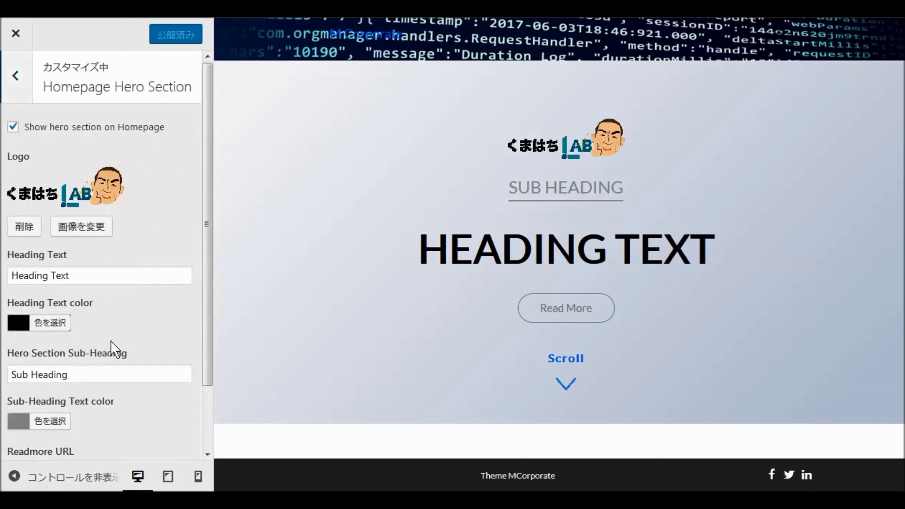
{"action": "scroll", "coordinate": [165, 311], "scroll_direction": "down", "scroll_amount": 2}
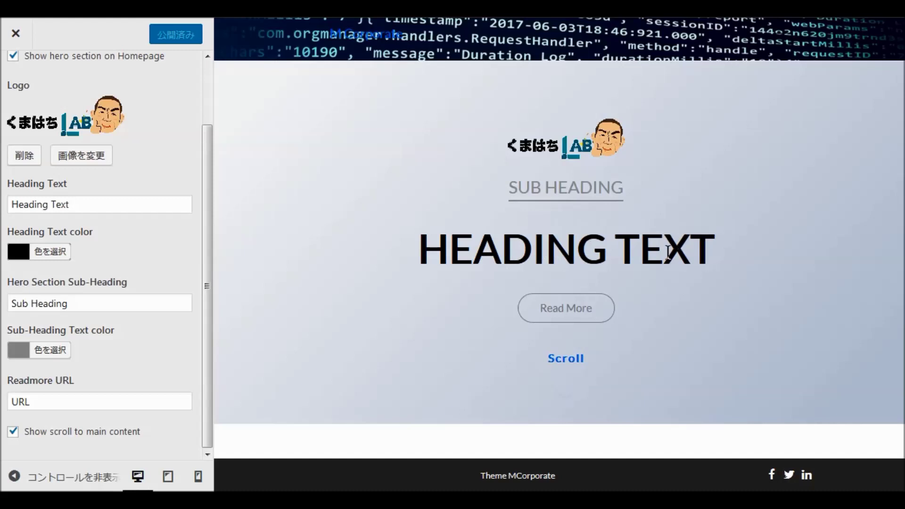
- Replace the hero section's heading text with WordPress オールインワンパッケージ
{"action": "left_click", "coordinate": [78, 203]}
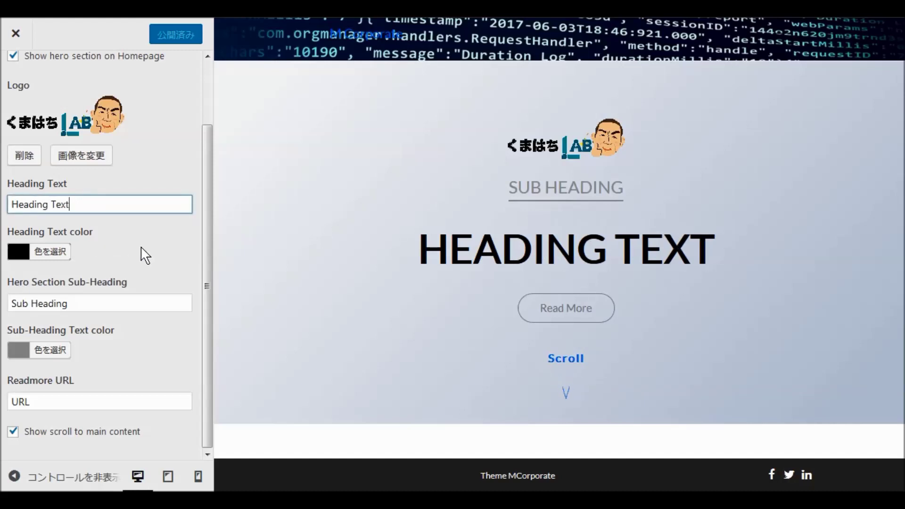
{"action": "key", "text": "BackSpace"}
{"action": "key", "text": "BackSpace"}
{"action": "key", "text": "BackSpace"}
{"action": "key", "text": "BackSpace"}
{"action": "key", "text": "BackSpace"}
{"action": "key", "text": "BackSpace"}
{"action": "key", "text": "BackSpace"}
{"action": "key", "text": "BackSpace"}
{"action": "key", "text": "BackSpace"}
{"action": "key", "text": "BackSpace"}
{"action": "key", "text": "BackSpace"}
{"action": "key", "text": "BackSpace"}
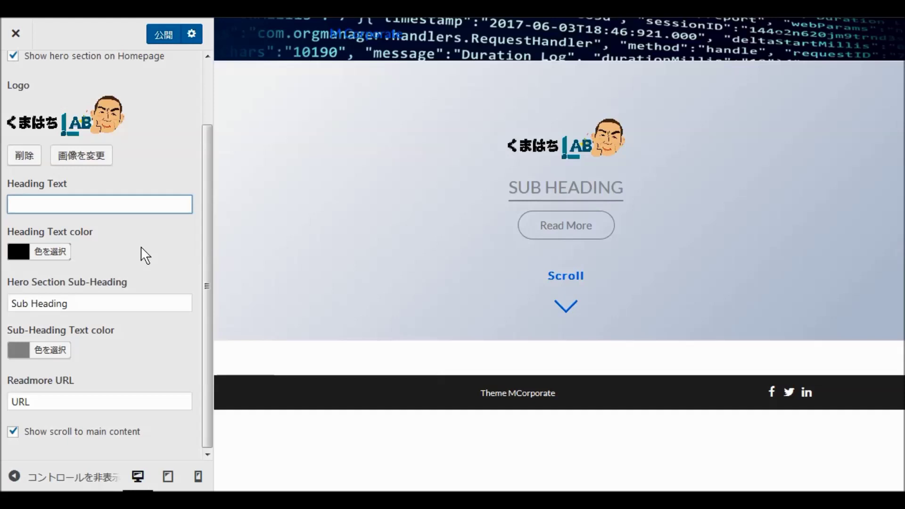
{"action": "type", "text": "Word"}
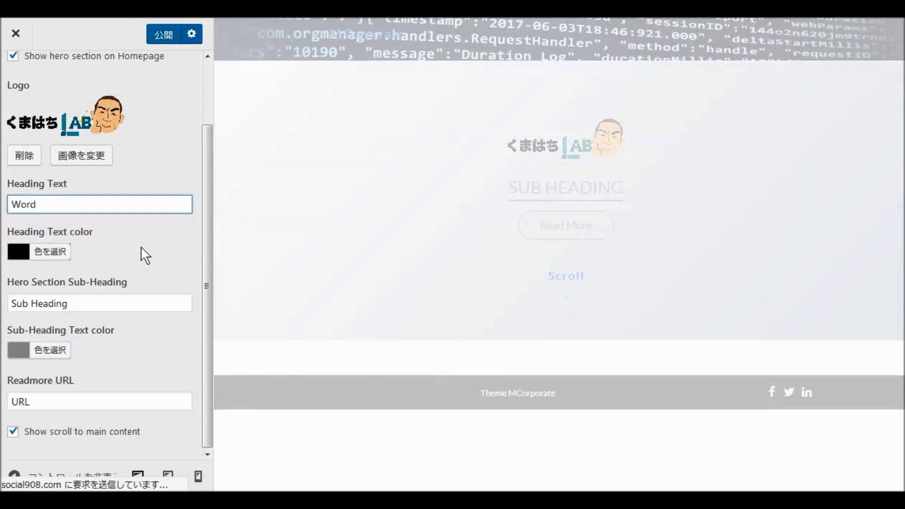
{"action": "type", "text": "Press"}
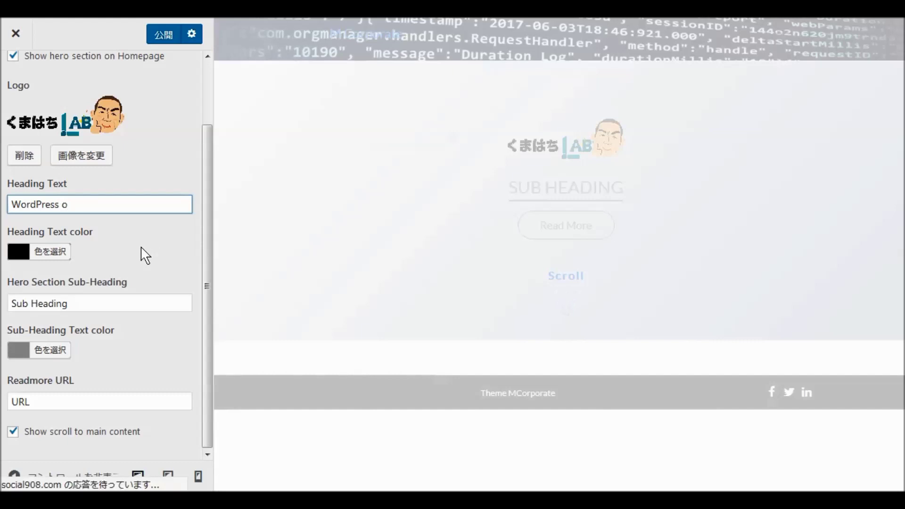
{"action": "type", "text": "おー"}
{"action": "type", "text": "るいn"}
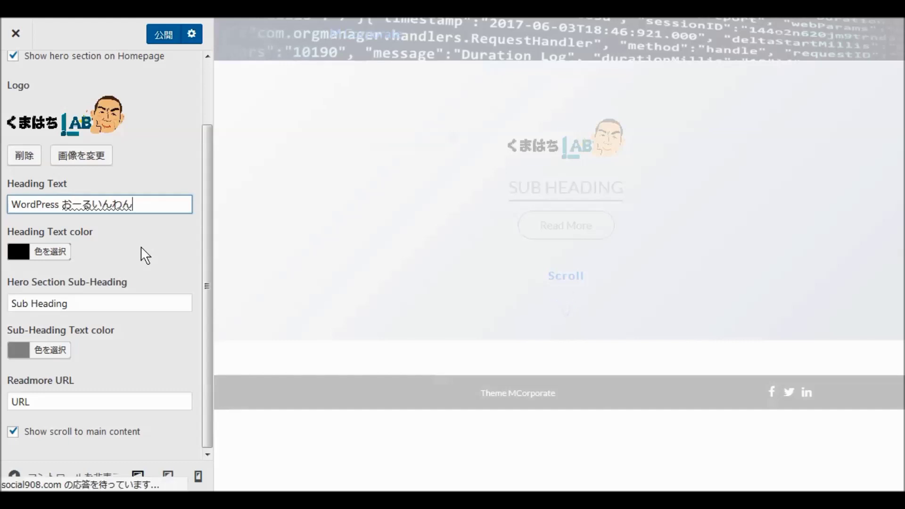
{"action": "type", "text": "わんpぱっけー"}
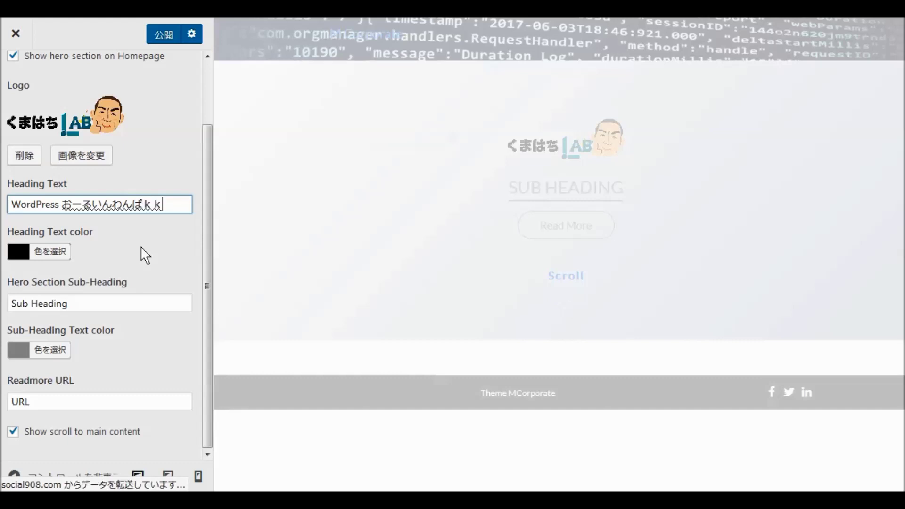
{"action": "type", "text": "じ"}
{"action": "key", "text": "space"}
{"action": "key", "text": "Return"}
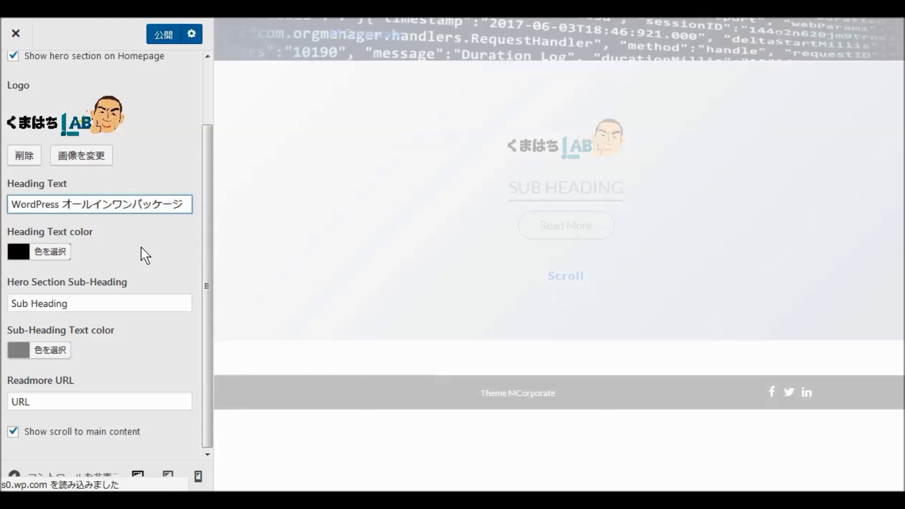
- Replace the hero section's sub-heading with すべての機能を追加する
{"action": "left_click", "coordinate": [91, 302]}
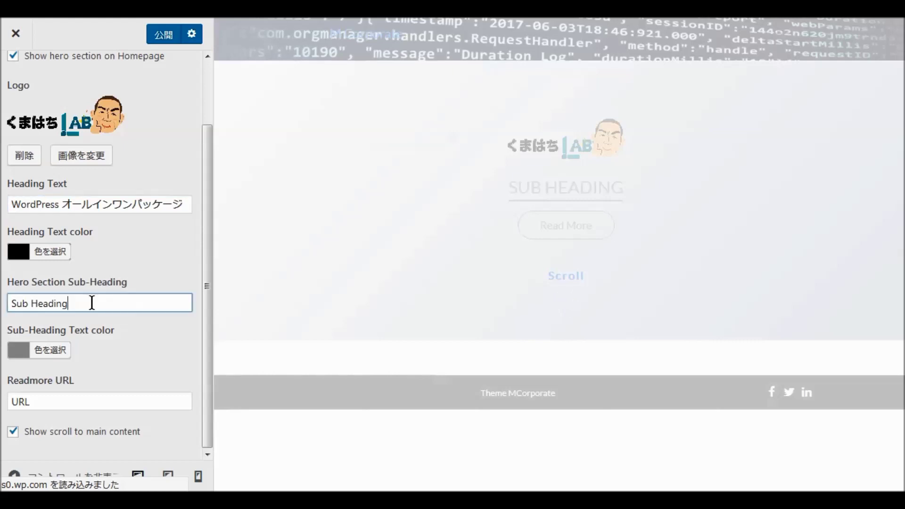
{"action": "key", "text": "BackSpace"}
{"action": "key", "text": "BackSpace"}
{"action": "key", "text": "BackSpace"}
{"action": "key", "text": "BackSpace"}
{"action": "key", "text": "BackSpace"}
{"action": "key", "text": "BackSpace"}
{"action": "key", "text": "BackSpace"}
{"action": "key", "text": "BackSpace"}
{"action": "key", "text": "BackSpace"}
{"action": "key", "text": "BackSpace"}
{"action": "key", "text": "BackSpace"}
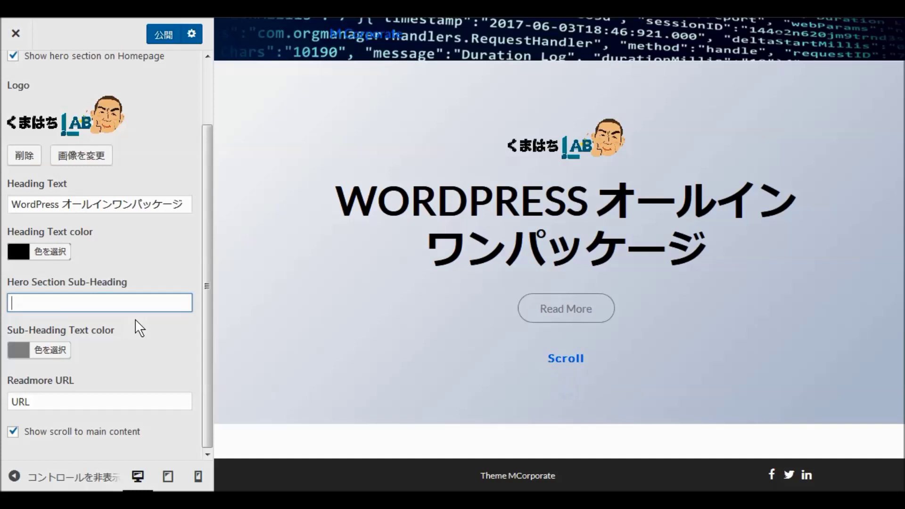
{"action": "type", "text": "すべて"}
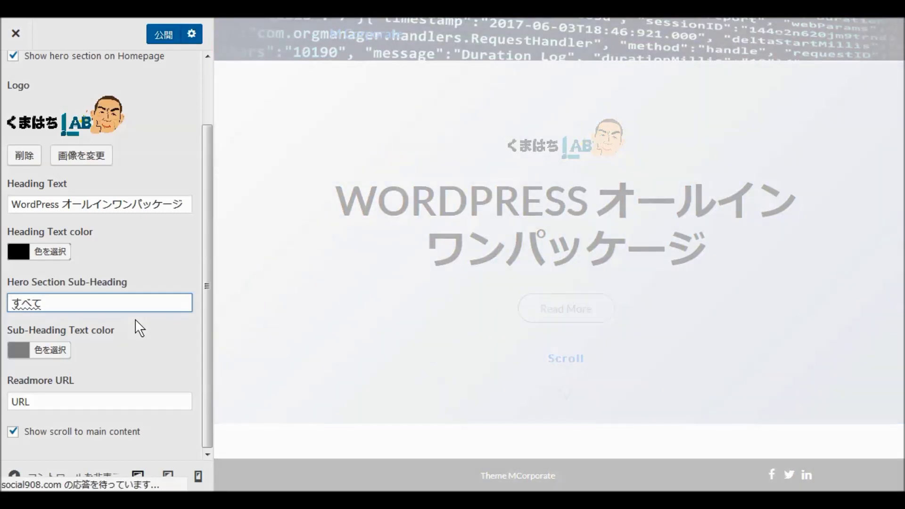
{"action": "type", "text": "の"}
{"action": "key", "text": "Return"}
{"action": "type", "text": "きのうw"}
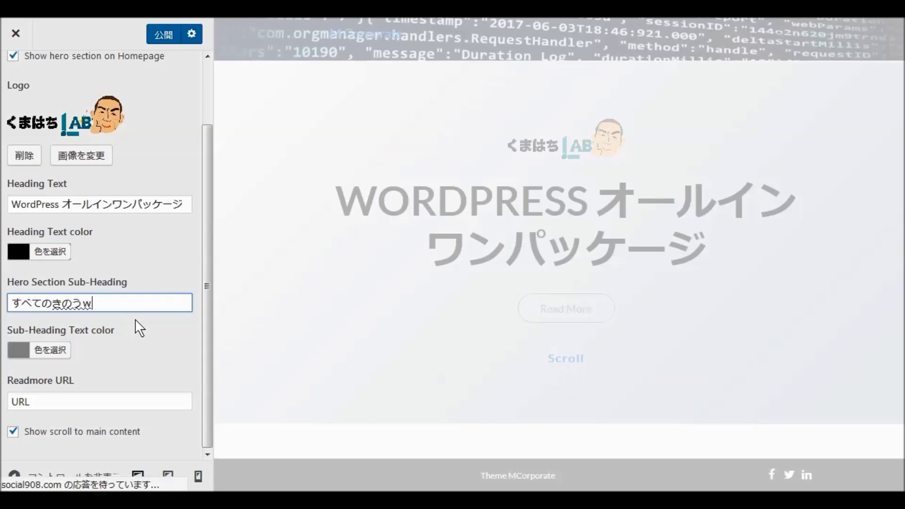
{"action": "type", "text": "o"}
{"action": "key", "text": "space"}
{"action": "key", "text": "Return"}
{"action": "type", "text": "ついかsuru"}
{"action": "key", "text": "space"}
{"action": "key", "text": "Return"}
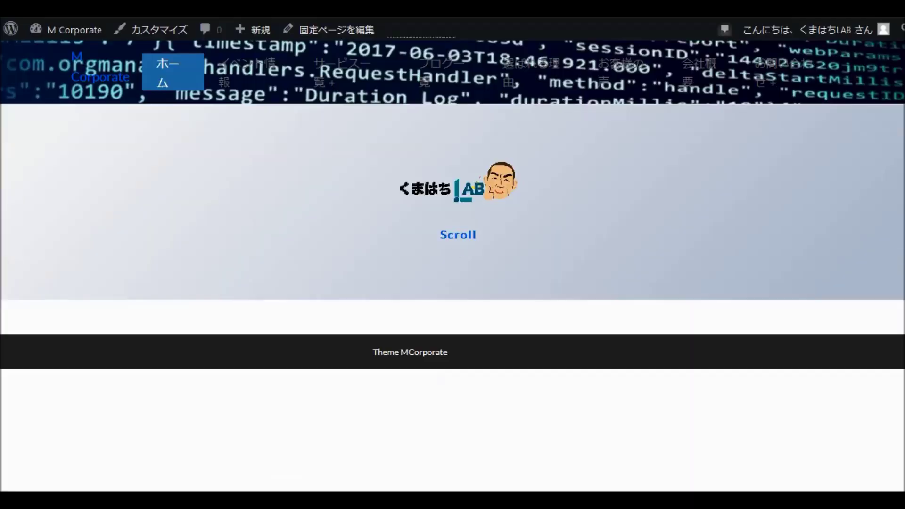
- Copy the service/wp-package page address from the live site into the hero section's Readmore URL and publish the change
{"action": "mouse_move", "coordinate": [341, 73]}
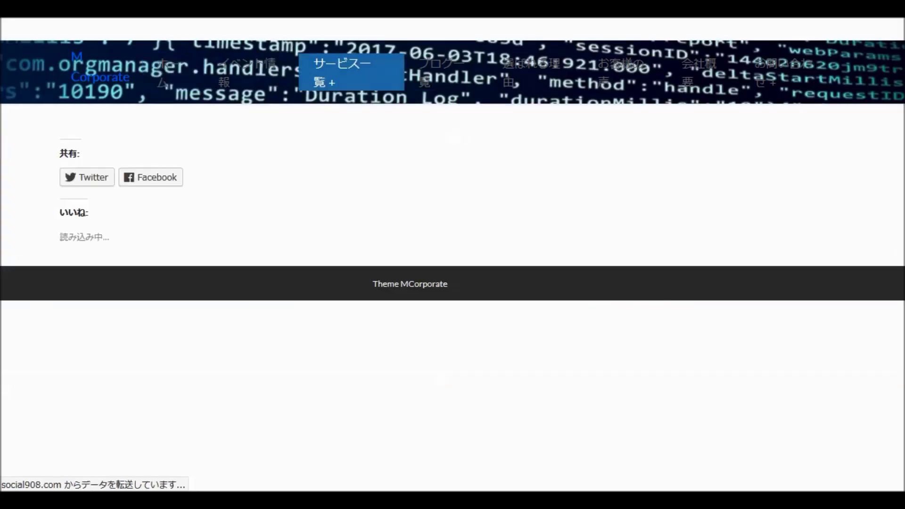
{"action": "right_click", "coordinate": [290, 17]}
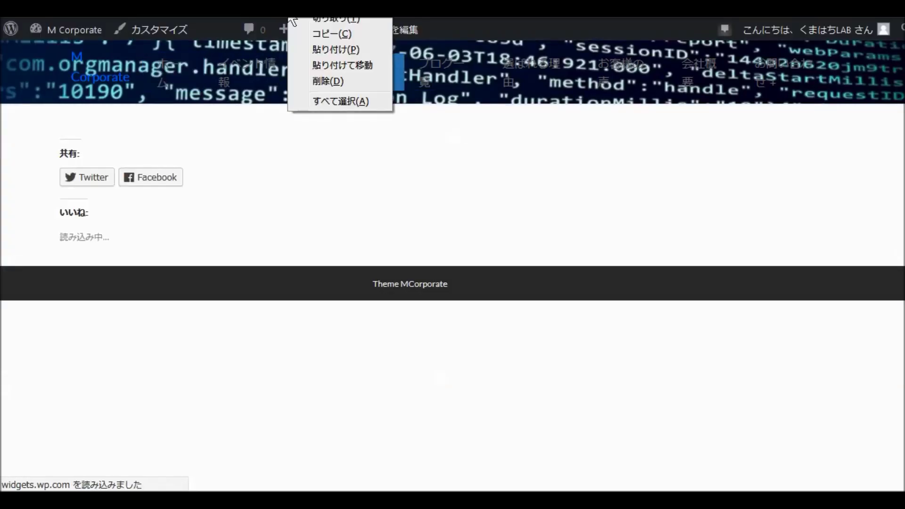
{"action": "left_click", "coordinate": [315, 32]}
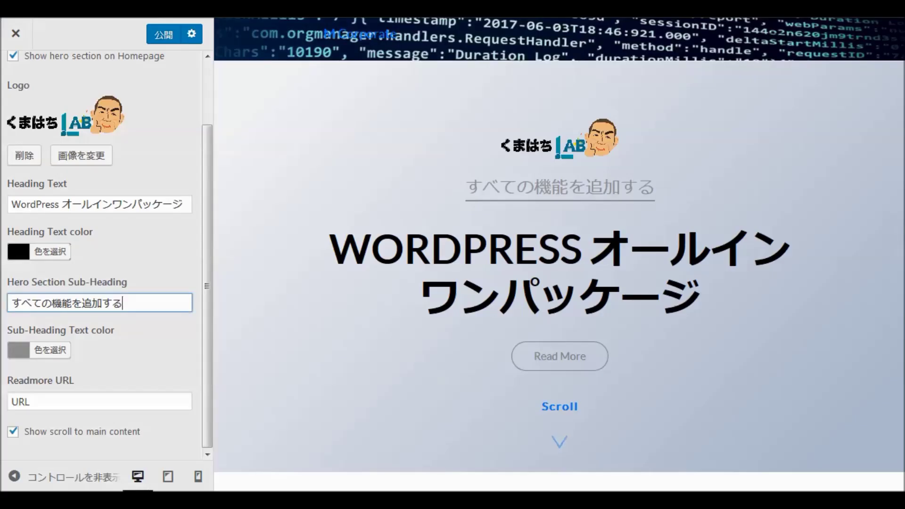
{"action": "double_click", "coordinate": [47, 401]}
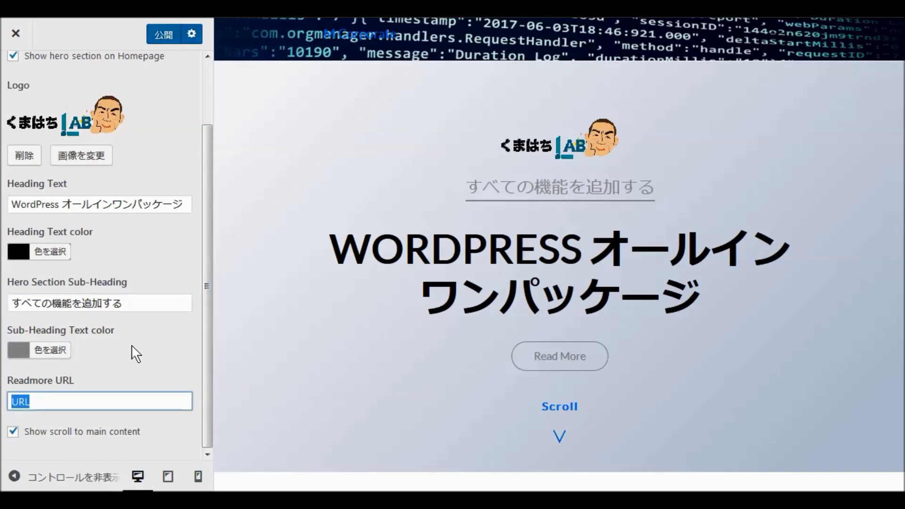
{"action": "key", "text": "ctrl+v"}
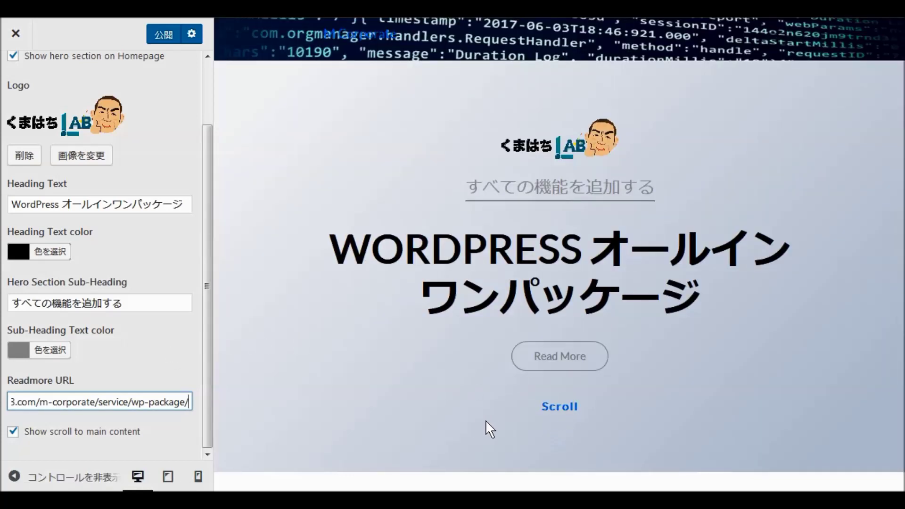
{"action": "scroll", "coordinate": [505, 409], "scroll_direction": "down", "scroll_amount": 1}
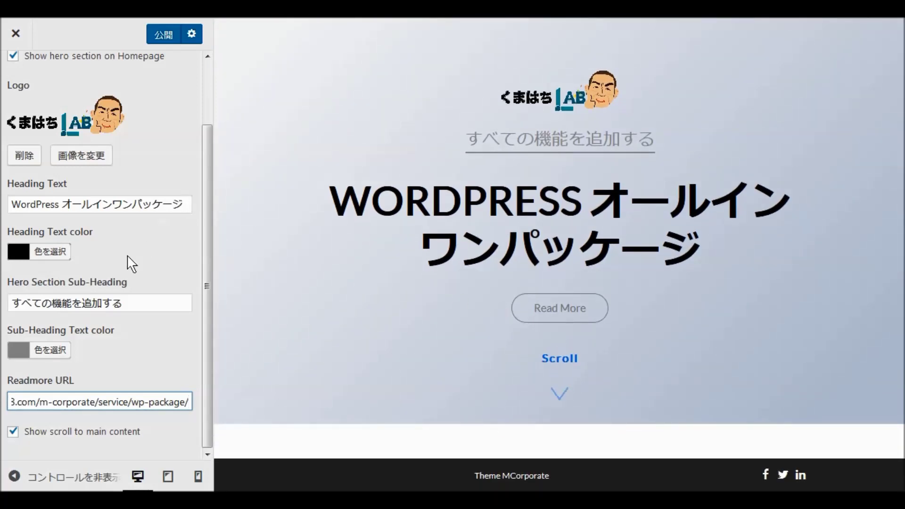
{"action": "left_click", "coordinate": [162, 34]}
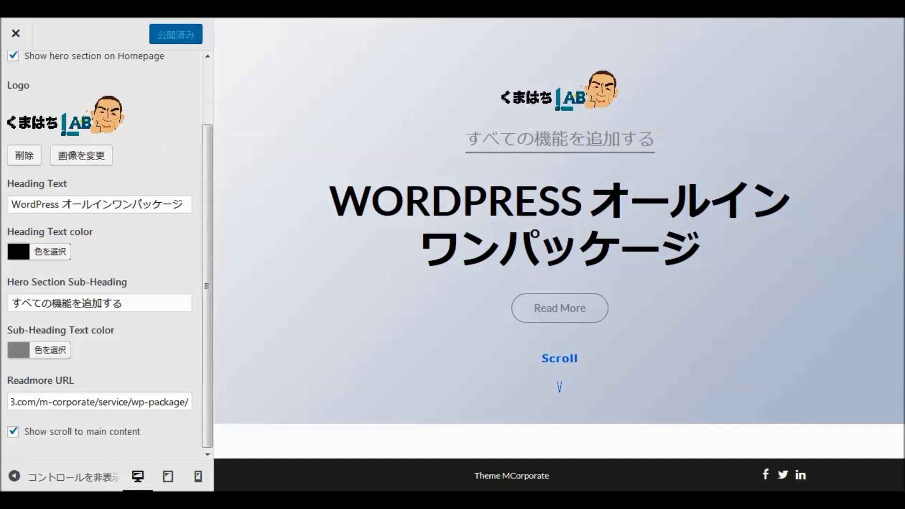
- Check the published hero section on the live site and leave the customizer
{"action": "left_click", "coordinate": [16, 33]}
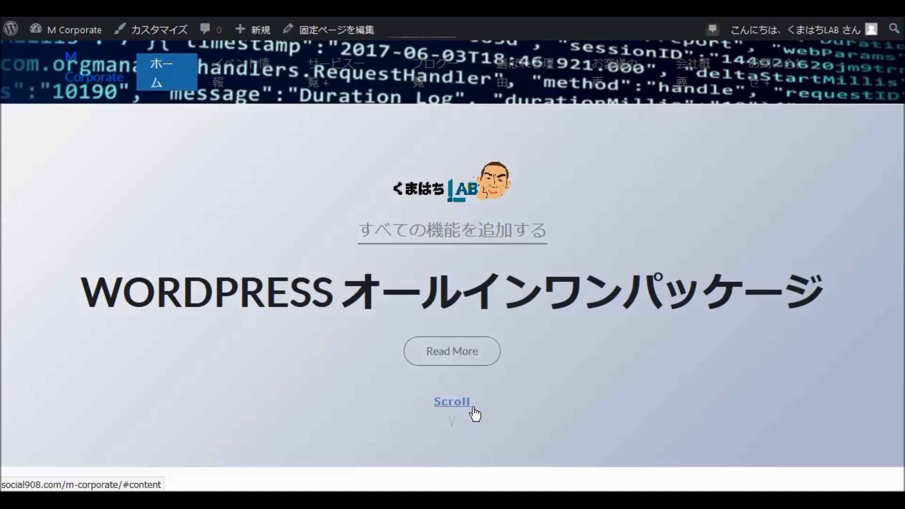
{"action": "scroll", "coordinate": [606, 388], "scroll_direction": "down", "scroll_amount": 1}
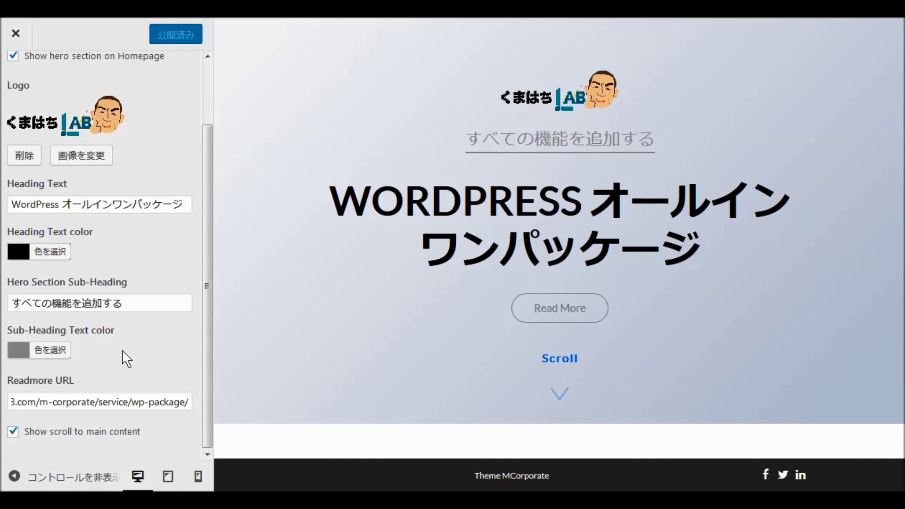
{"action": "scroll", "coordinate": [146, 329], "scroll_direction": "up", "scroll_amount": 2}
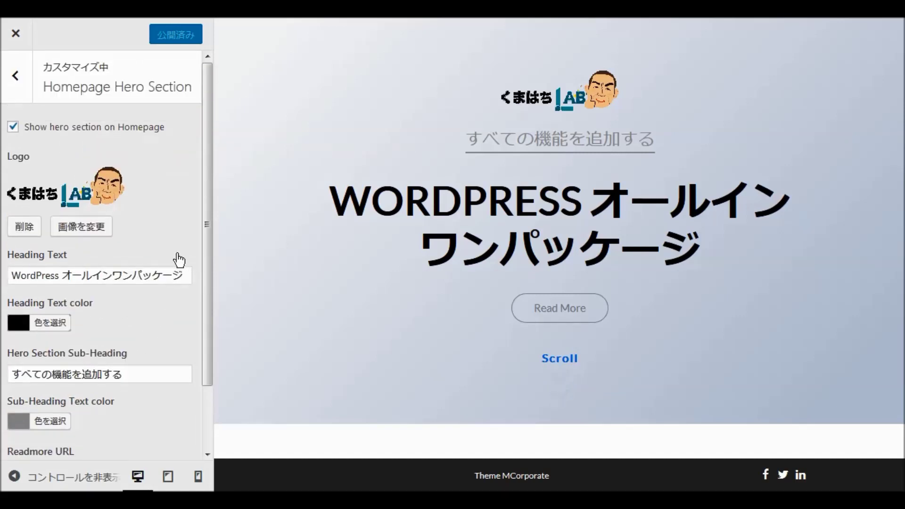
{"action": "left_click", "coordinate": [16, 78]}
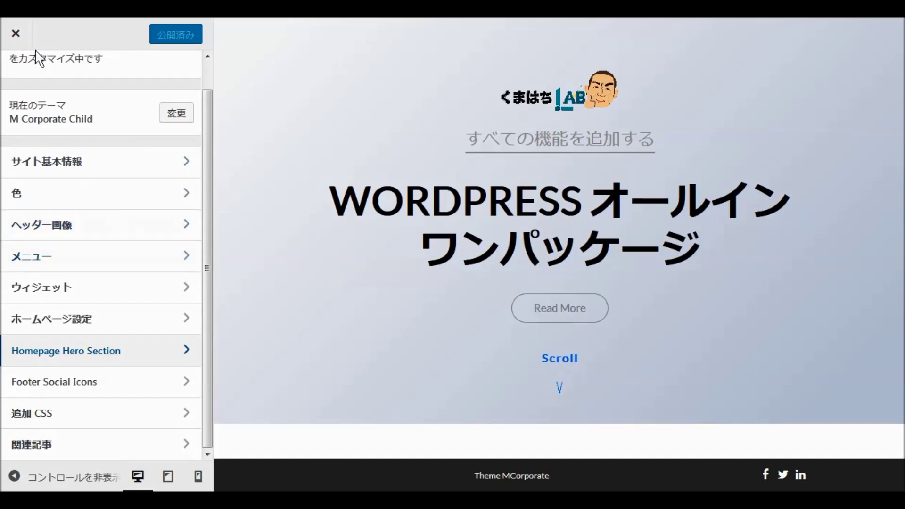
{"action": "left_click", "coordinate": [16, 38]}
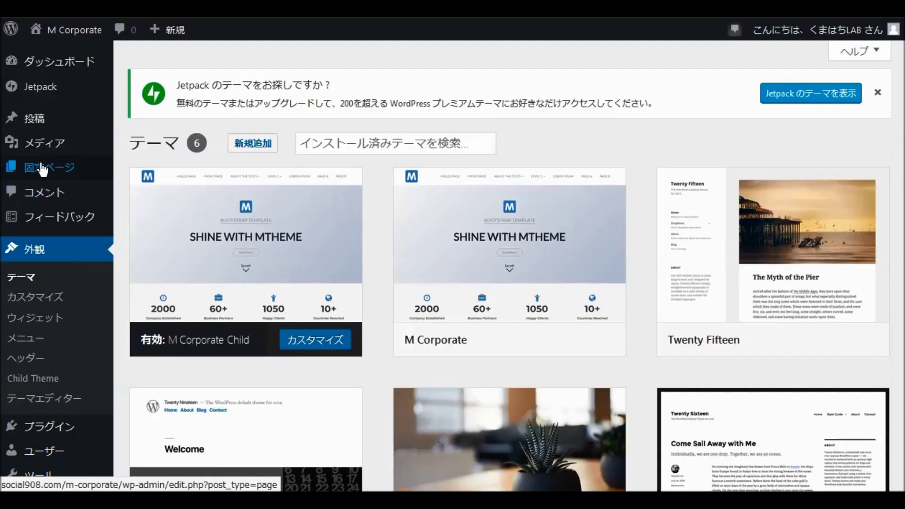
- Open the front page くまはちLABについて for editing from the list of fixed pages
{"action": "mouse_move", "coordinate": [42, 169]}
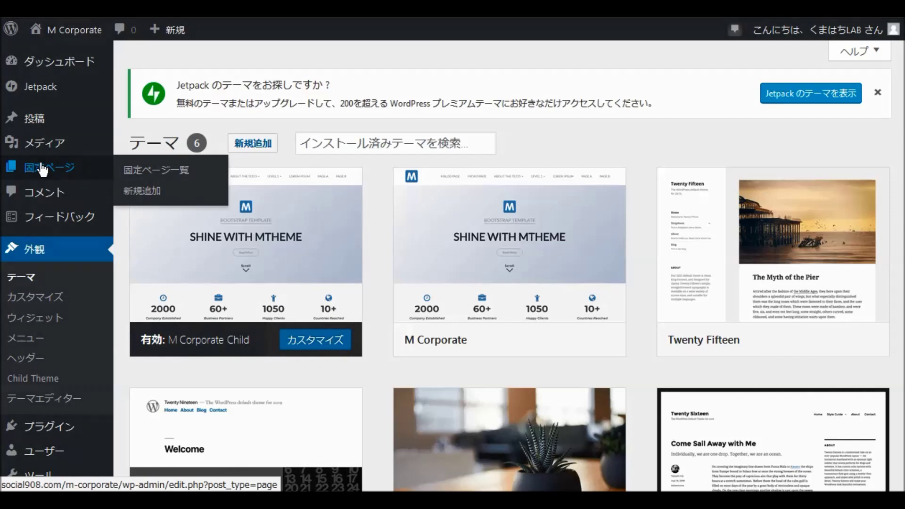
{"action": "left_click", "coordinate": [43, 169]}
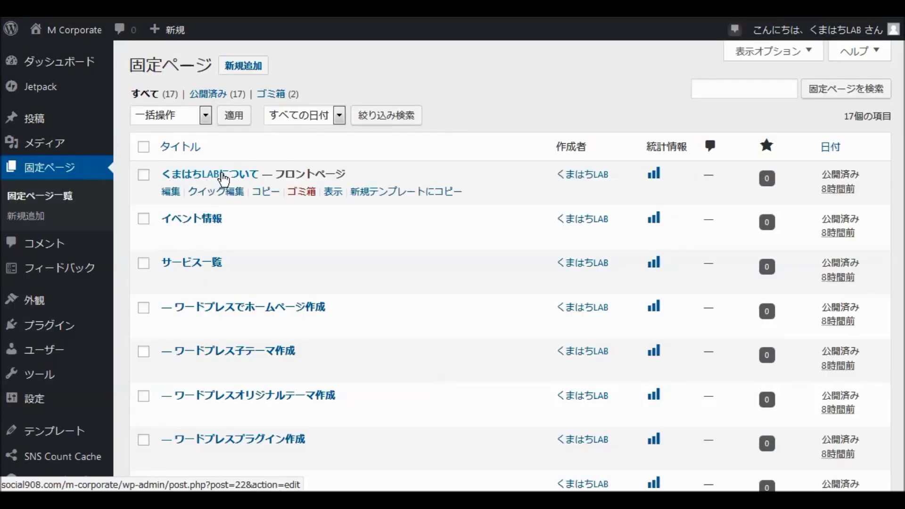
{"action": "left_click", "coordinate": [224, 179]}
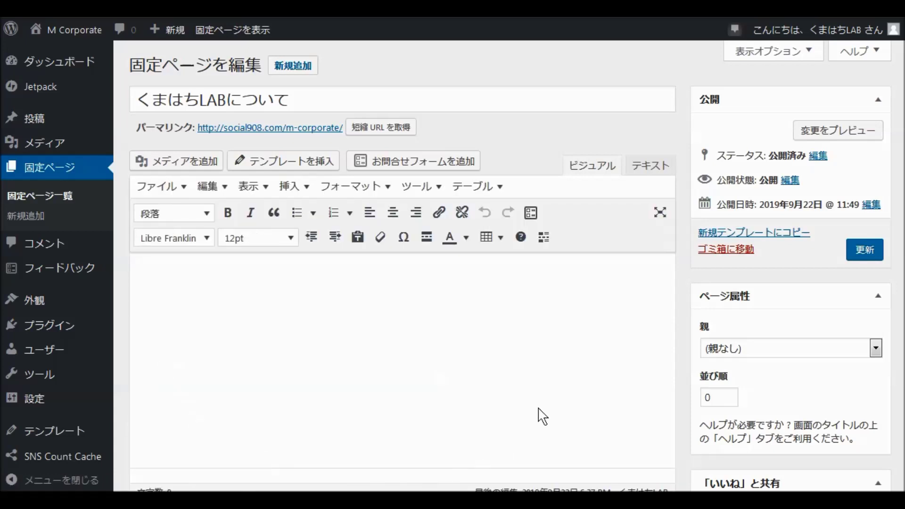
{"action": "scroll", "coordinate": [586, 284], "scroll_direction": "down", "scroll_amount": 2}
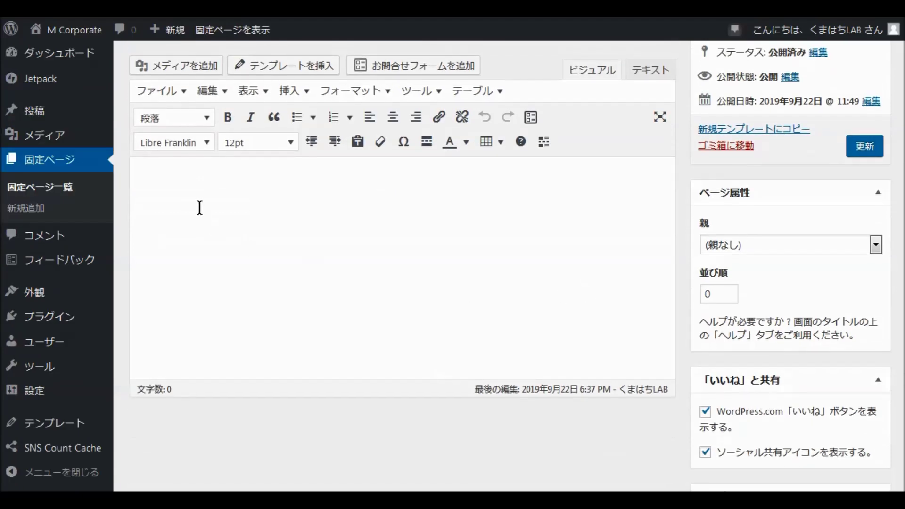
- Enter the sample text １２３４５ in the body of the front page and update the page
{"action": "left_click", "coordinate": [165, 188]}
{"action": "type", "text": "12345"}
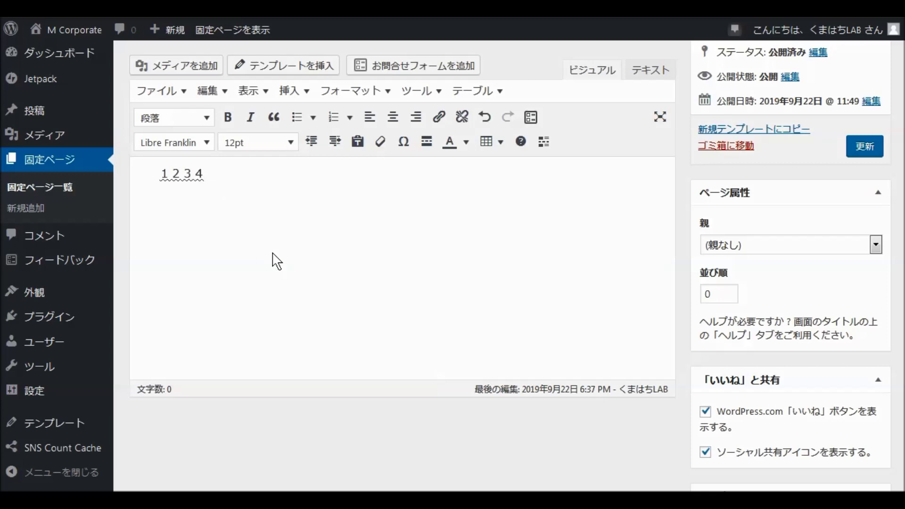
{"action": "key", "text": "Return"}
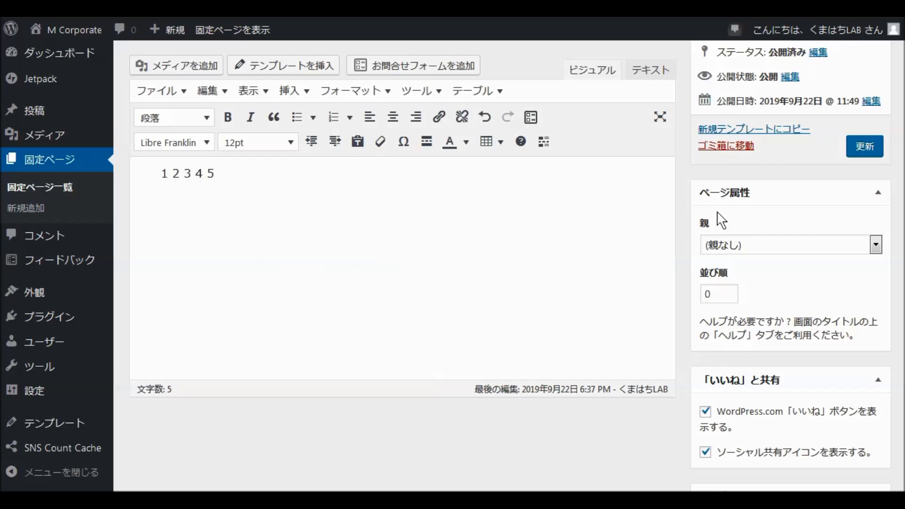
{"action": "left_click", "coordinate": [865, 149]}
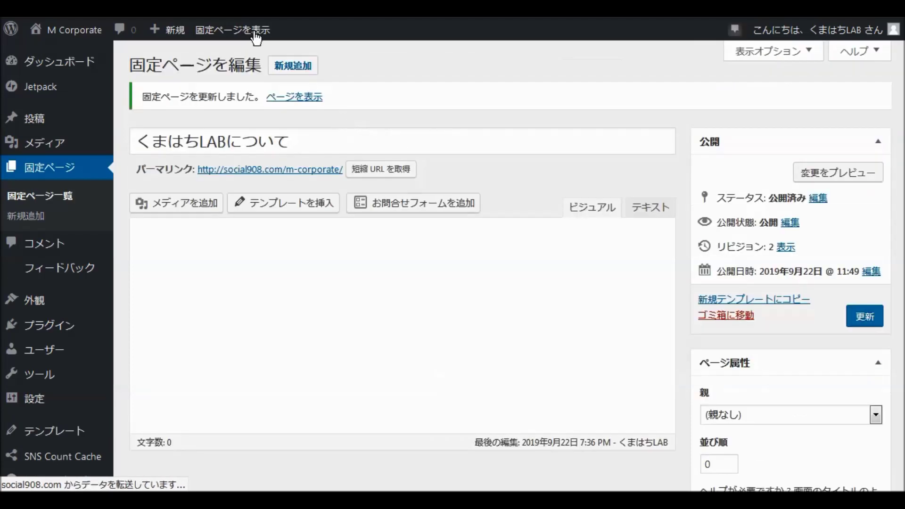
- View the updated front page on the live site and return to its editor
{"action": "left_click", "coordinate": [294, 96]}
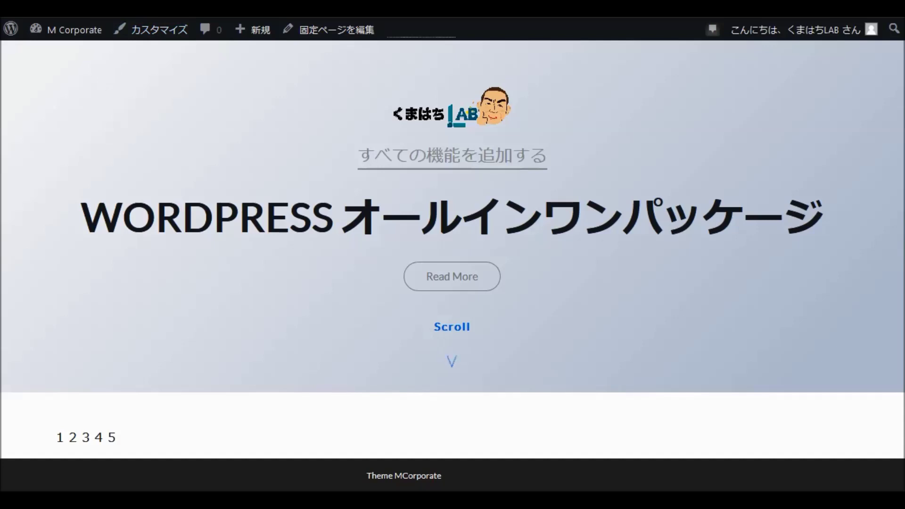
{"action": "key", "text": "ctrl+Tab"}
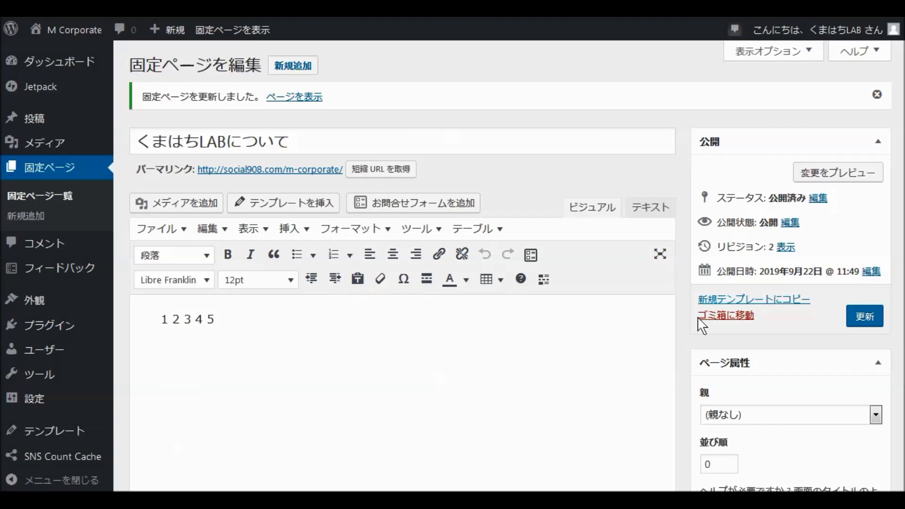
{"action": "scroll", "coordinate": [650, 388], "scroll_direction": "down", "scroll_amount": 4}
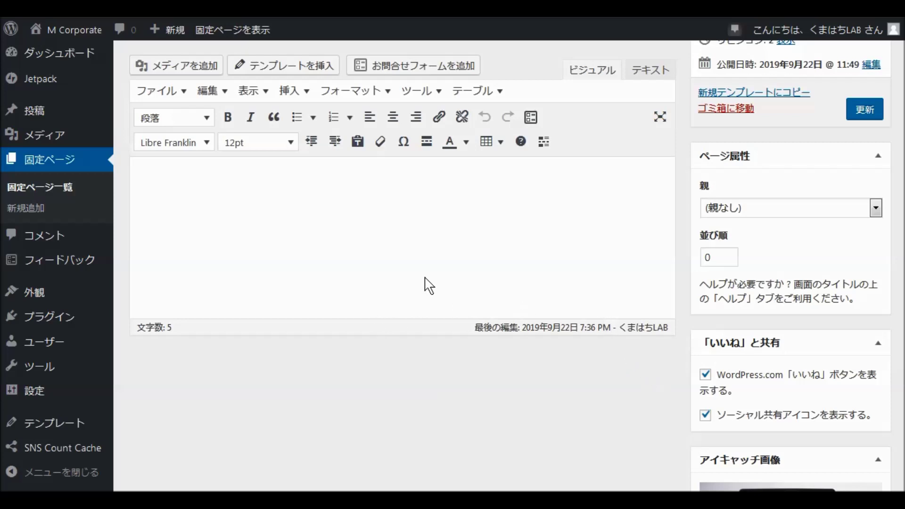
{"action": "scroll", "coordinate": [426, 285], "scroll_direction": "up", "scroll_amount": 5}
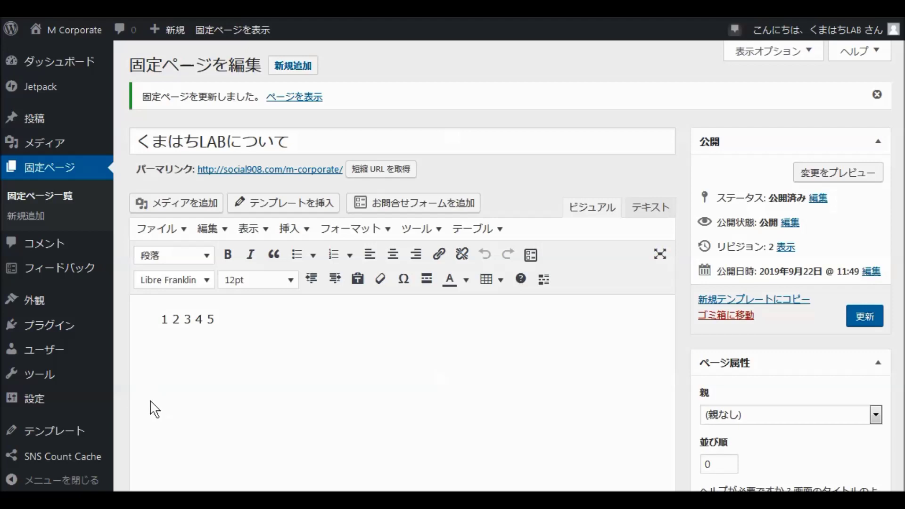
- Go to adding a new plugin and search the plugin directory for elementor
{"action": "mouse_move", "coordinate": [66, 333]}
{"action": "left_click", "coordinate": [66, 333]}
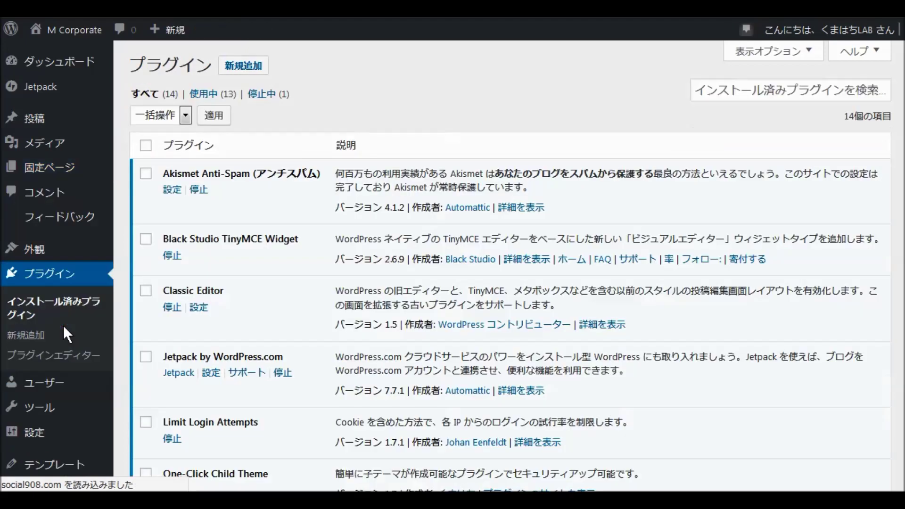
{"action": "left_click", "coordinate": [261, 76]}
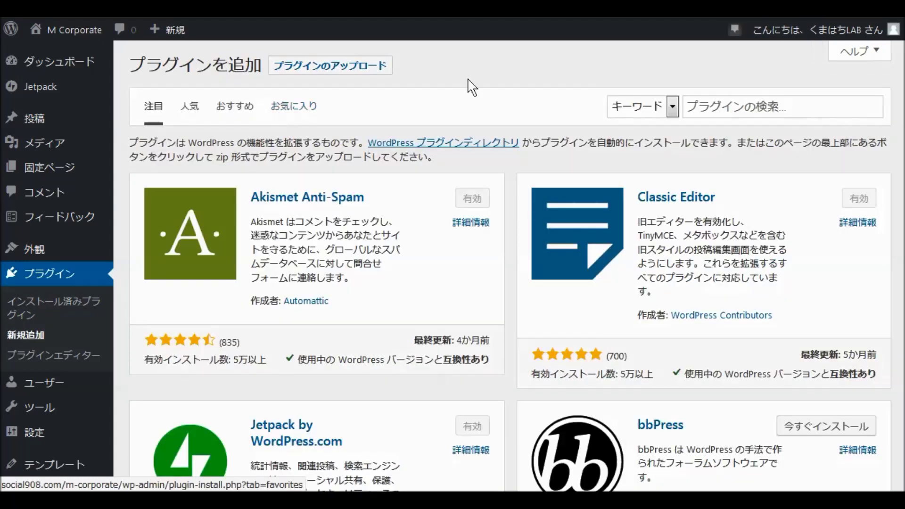
{"action": "left_click", "coordinate": [704, 99]}
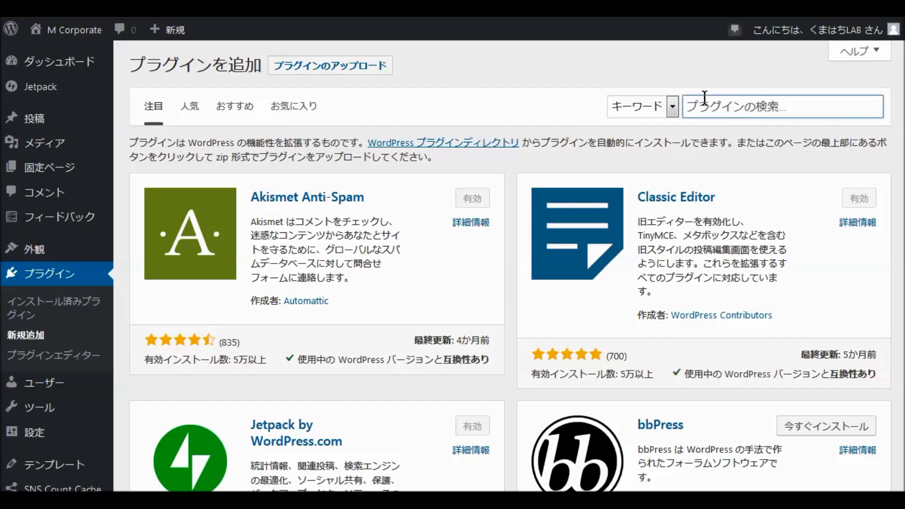
{"action": "type", "text": "e"}
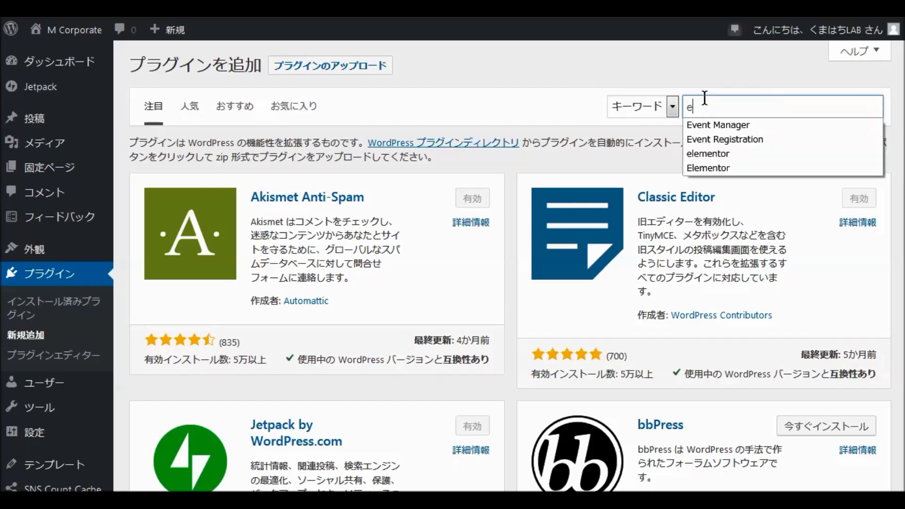
{"action": "type", "text": "leme"}
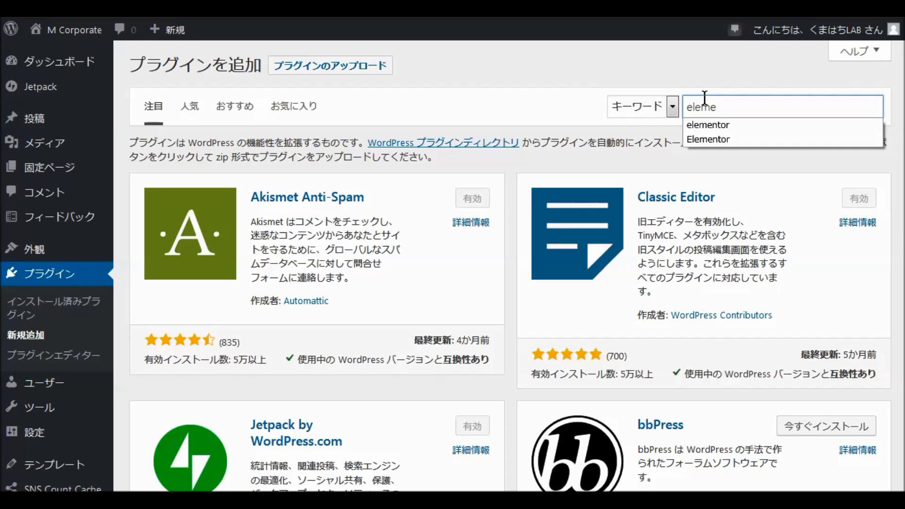
{"action": "type", "text": "ntor"}
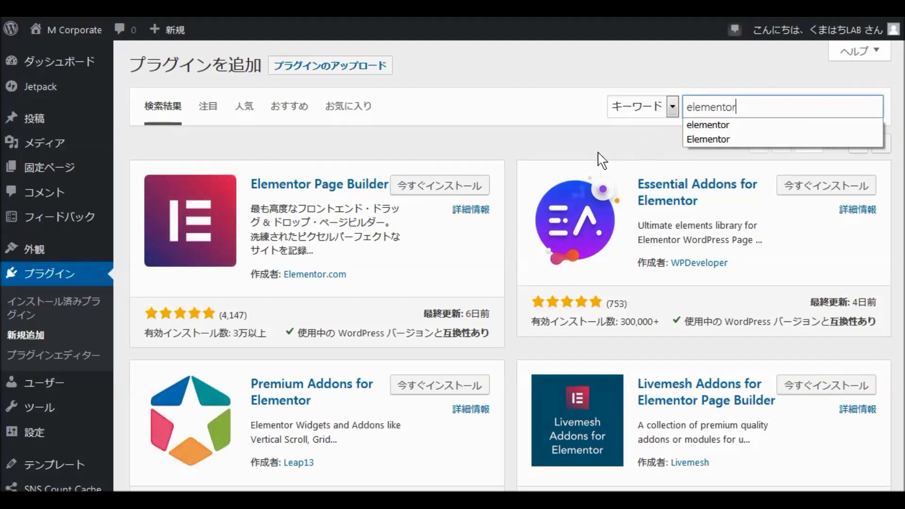
- Install and activate the Elementor Page Builder plugin and look over its Getting Started page
{"action": "left_click", "coordinate": [439, 191]}
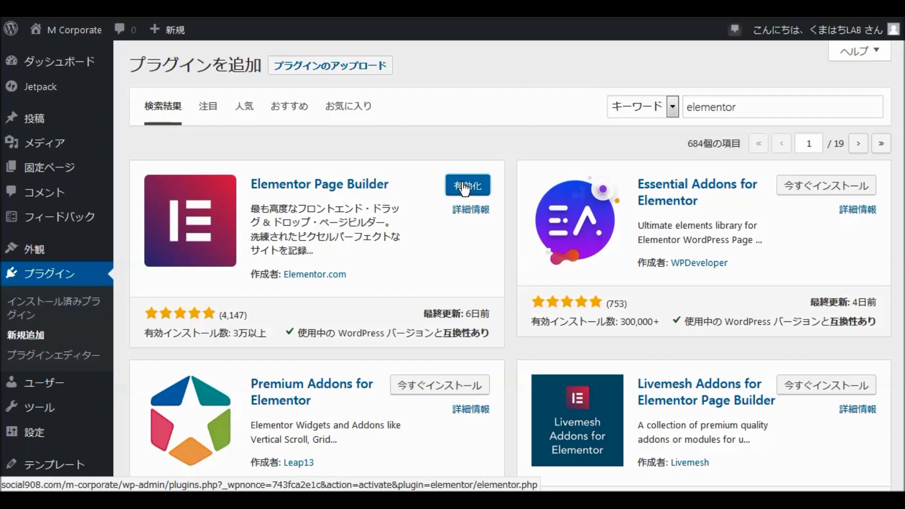
{"action": "left_click", "coordinate": [465, 188]}
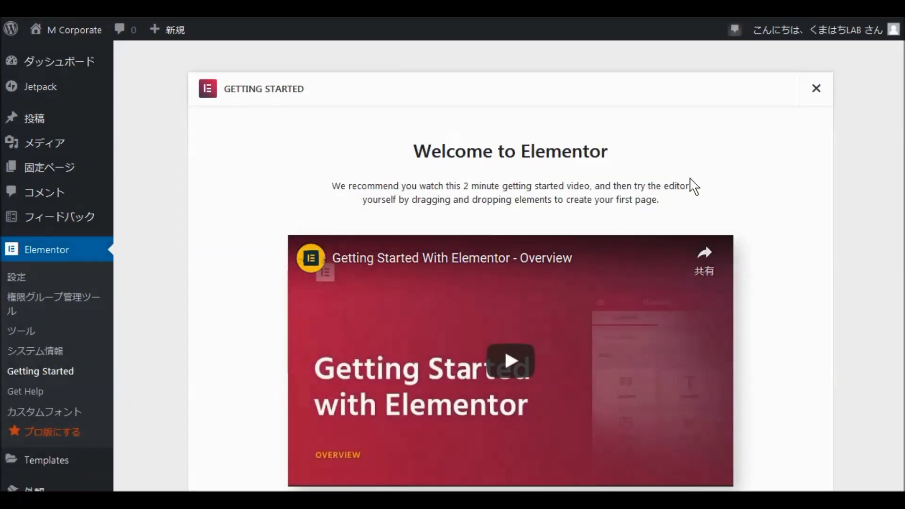
{"action": "scroll", "coordinate": [767, 191], "scroll_direction": "down", "scroll_amount": 4}
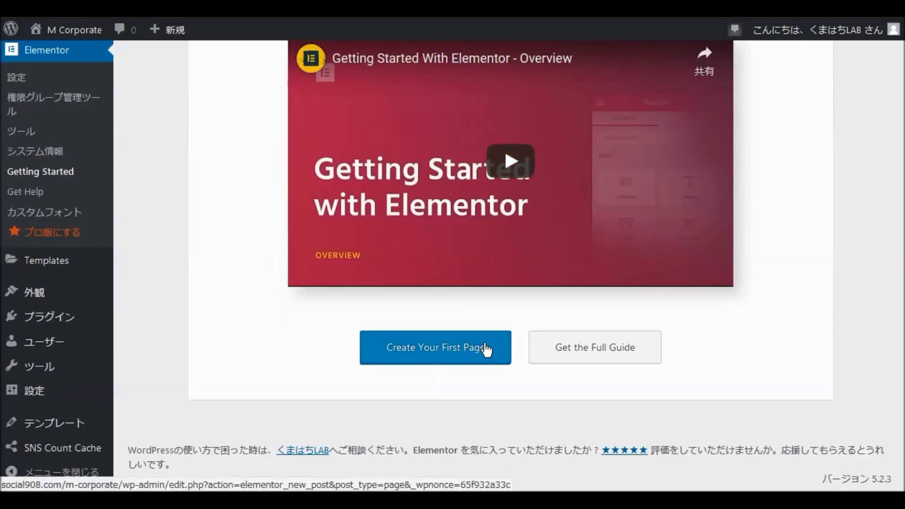
{"action": "scroll", "coordinate": [231, 309], "scroll_direction": "up", "scroll_amount": 2}
{"action": "scroll", "coordinate": [232, 304], "scroll_direction": "up", "scroll_amount": 2}
- Reopen the front page くまはちLABについて in the page editor
{"action": "mouse_move", "coordinate": [44, 179]}
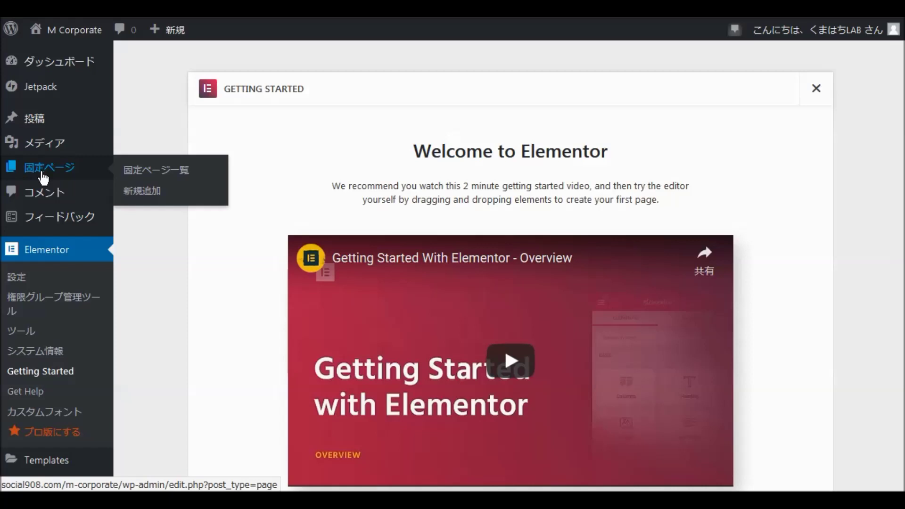
{"action": "left_click", "coordinate": [44, 178]}
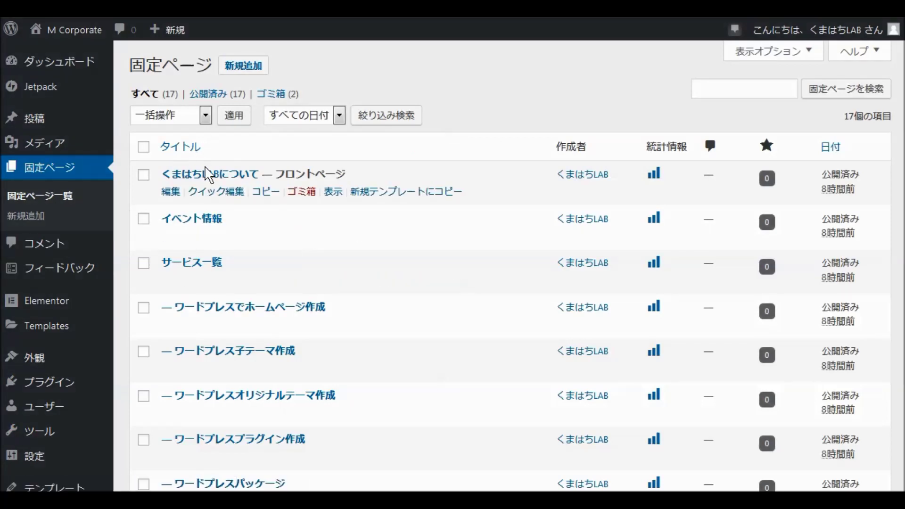
{"action": "left_click", "coordinate": [204, 181]}
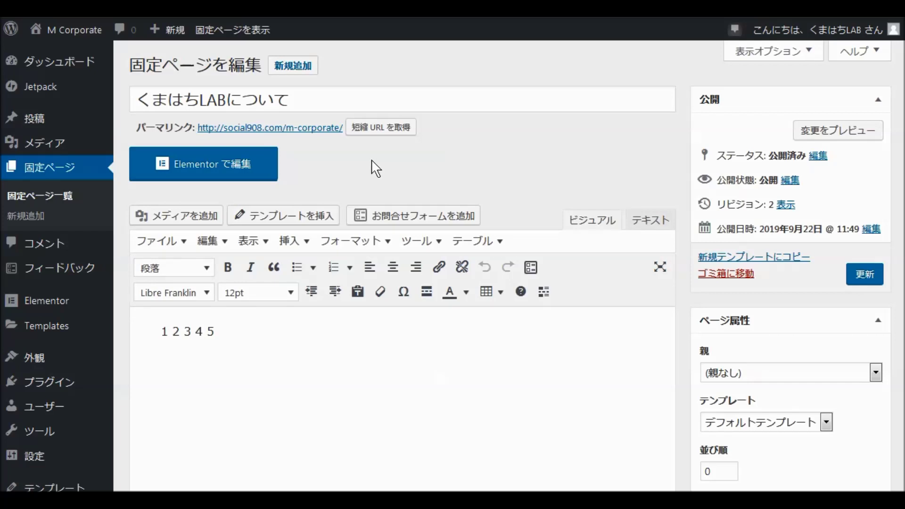
- Set the page template to Elementor 全幅 and delete the 1 2 3 4 5 text from the page body
{"action": "scroll", "coordinate": [375, 168], "scroll_direction": "down", "scroll_amount": 3}
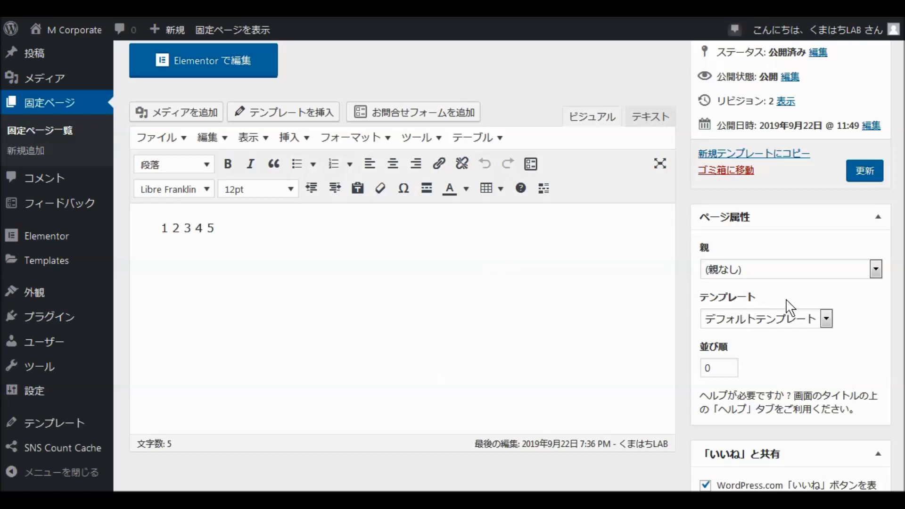
{"action": "left_click", "coordinate": [827, 320]}
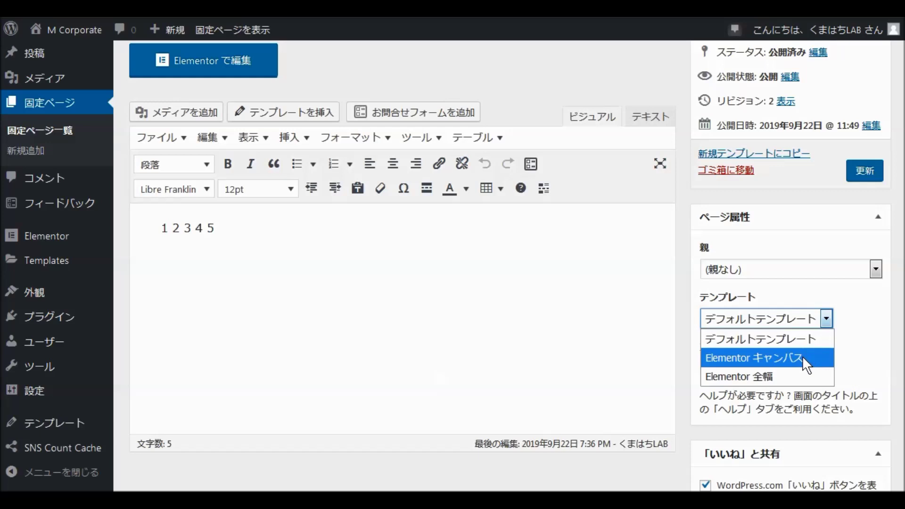
{"action": "left_click", "coordinate": [783, 380]}
{"action": "left_click", "coordinate": [237, 231]}
{"action": "key", "text": "BackSpace"}
{"action": "key", "text": "BackSpace"}
{"action": "key", "text": "BackSpace"}
{"action": "key", "text": "BackSpace"}
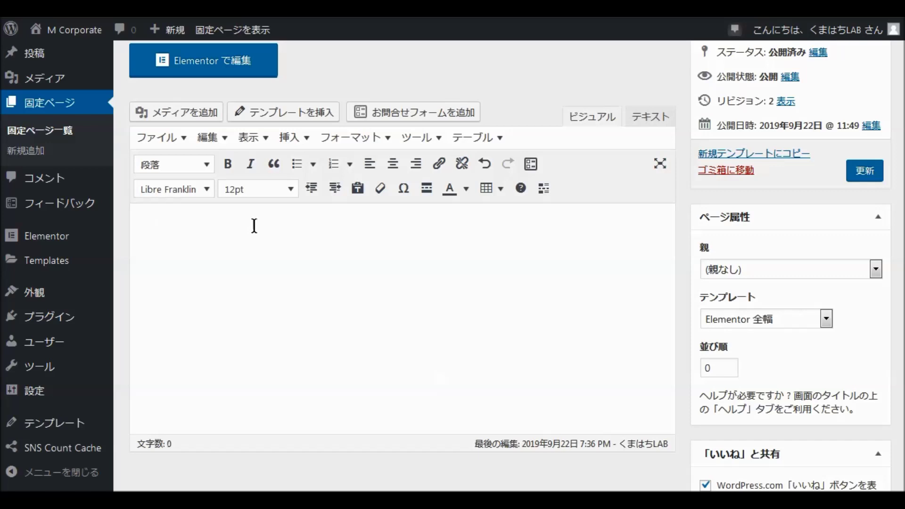
- Open the page in the Elementor editor and add a section with three equal columns below the hero area
{"action": "left_click", "coordinate": [214, 61]}
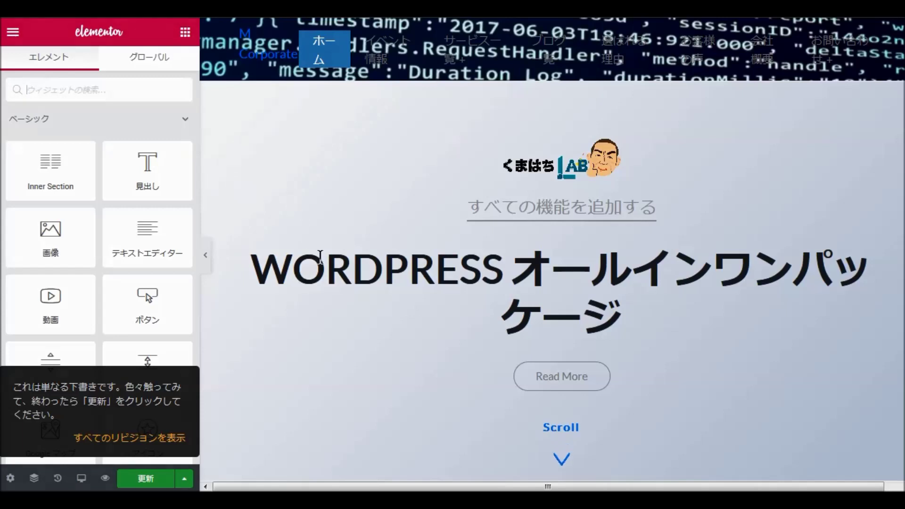
{"action": "scroll", "coordinate": [384, 321], "scroll_direction": "down", "scroll_amount": 5}
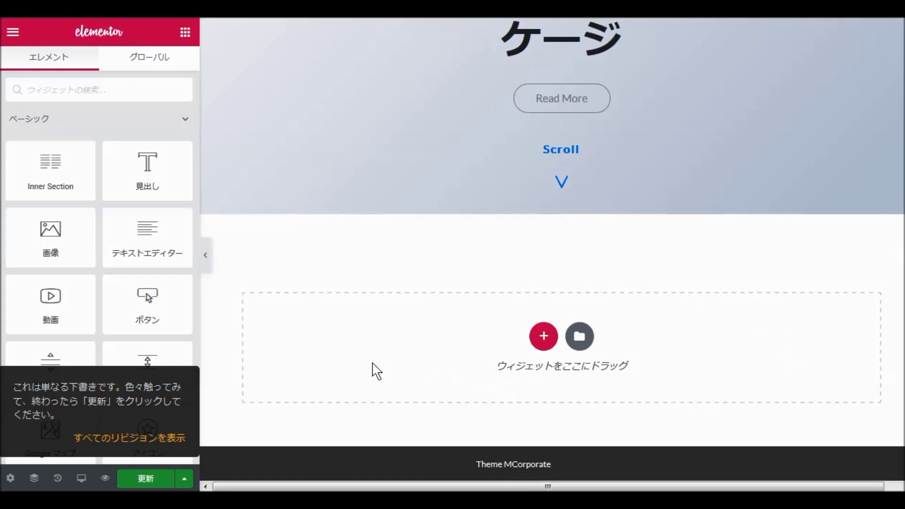
{"action": "scroll", "coordinate": [449, 216], "scroll_direction": "up", "scroll_amount": 5}
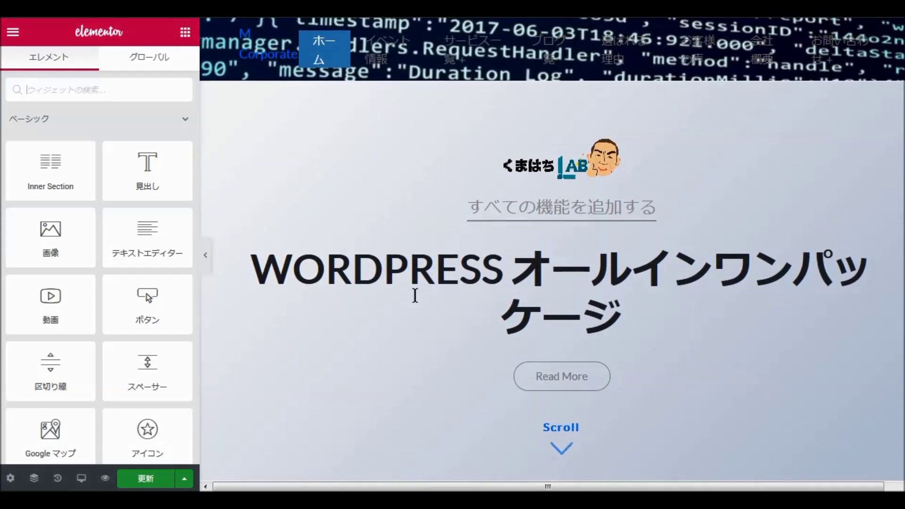
{"action": "scroll", "coordinate": [384, 337], "scroll_direction": "down", "scroll_amount": 2}
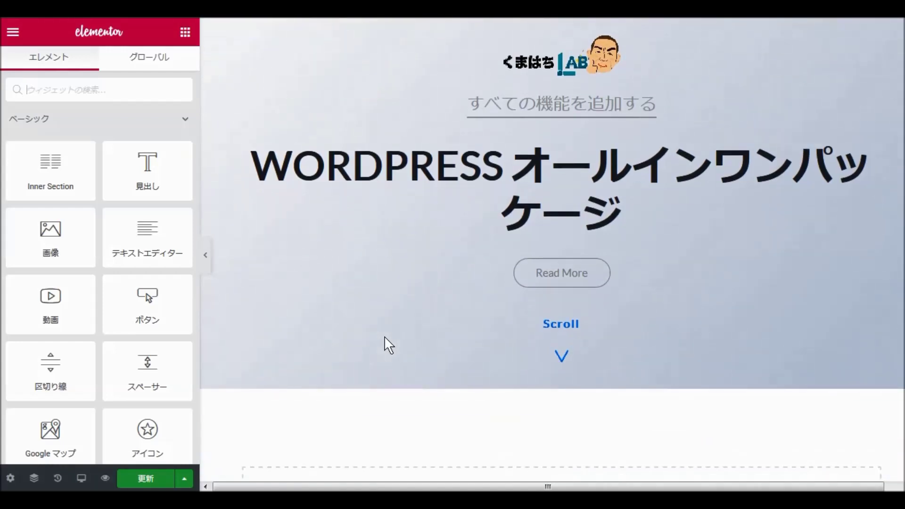
{"action": "scroll", "coordinate": [384, 337], "scroll_direction": "down", "scroll_amount": 3}
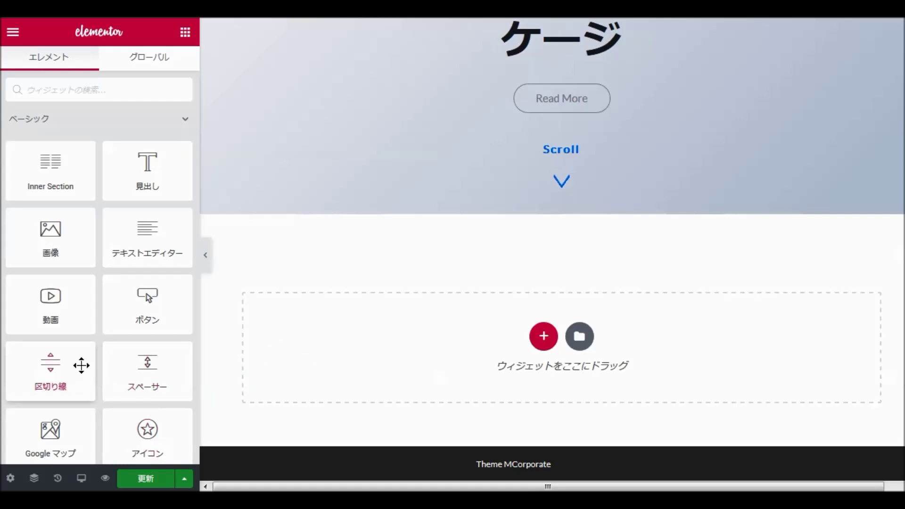
{"action": "left_click", "coordinate": [546, 341]}
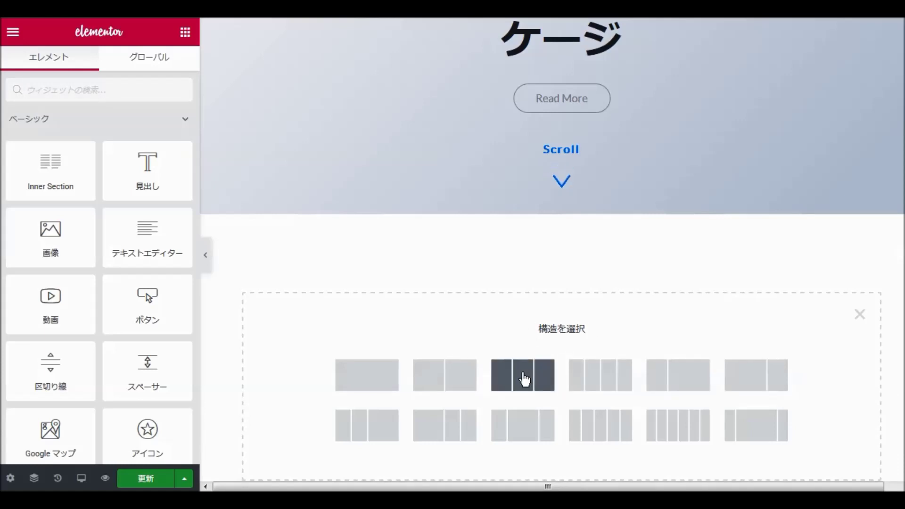
{"action": "left_click", "coordinate": [524, 379]}
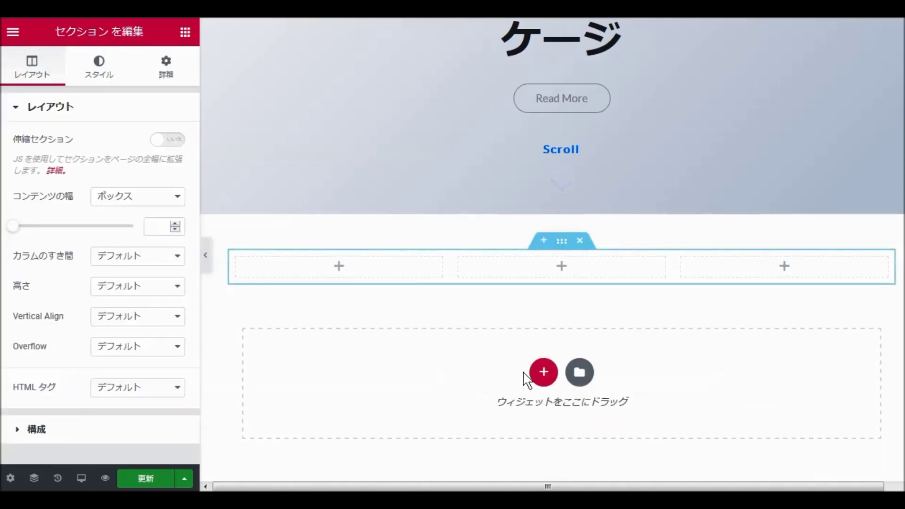
- Place a 動画 widget in the first column of the three-column section and look over its video options
{"action": "left_click", "coordinate": [339, 272]}
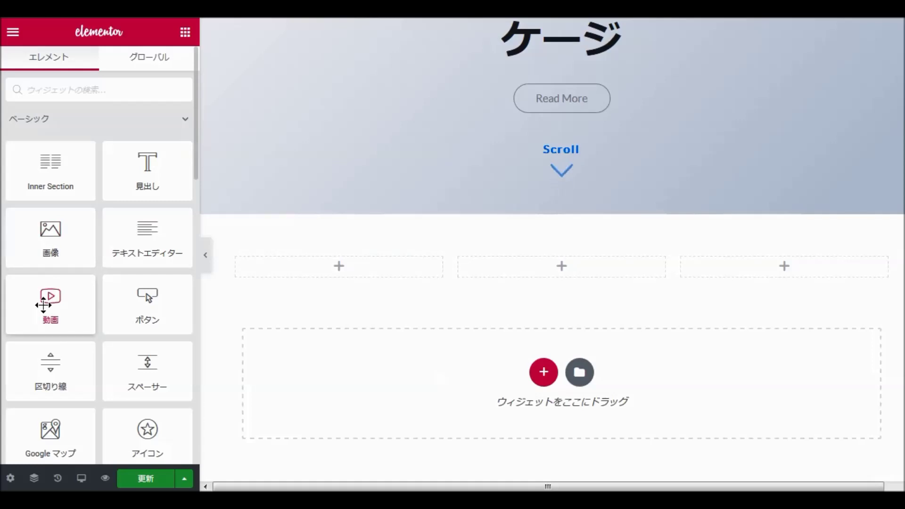
{"action": "left_click_drag", "start_coordinate": [48, 305], "coordinate": [333, 268]}
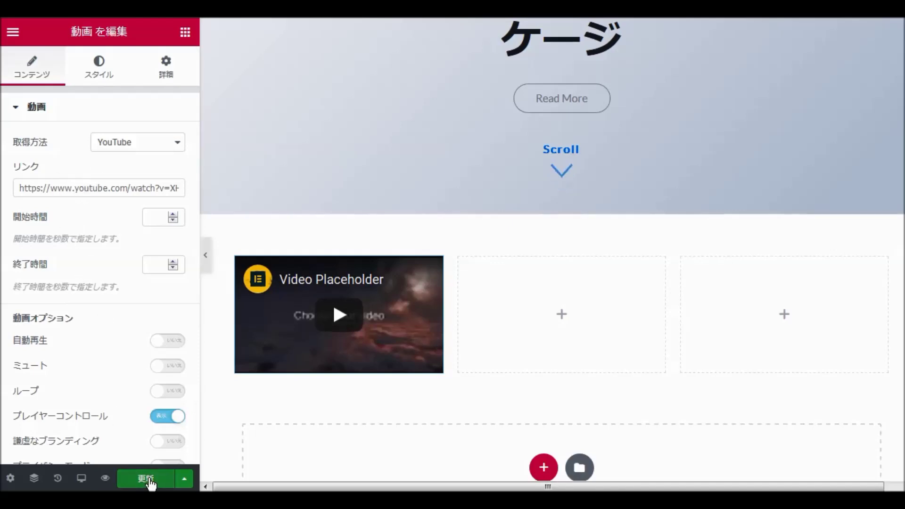
{"action": "scroll", "coordinate": [77, 309], "scroll_direction": "down", "scroll_amount": 2}
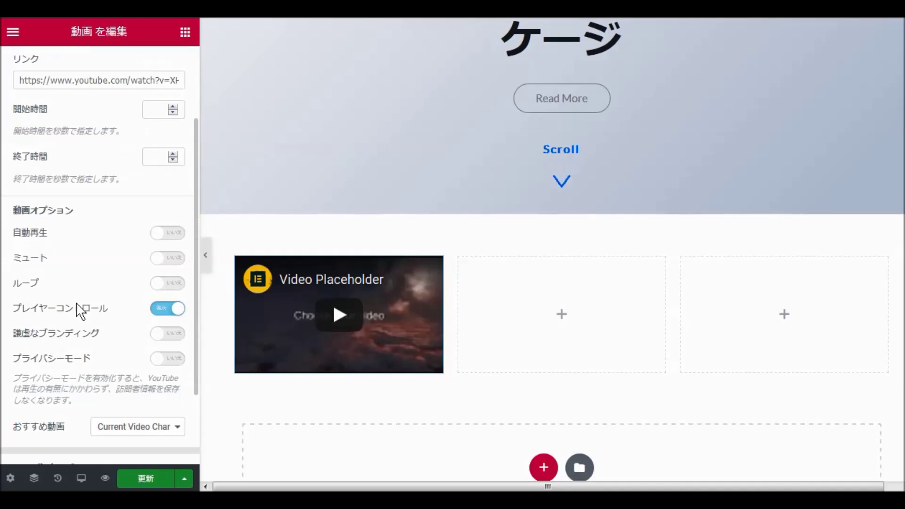
{"action": "scroll", "coordinate": [79, 314], "scroll_direction": "up", "scroll_amount": 2}
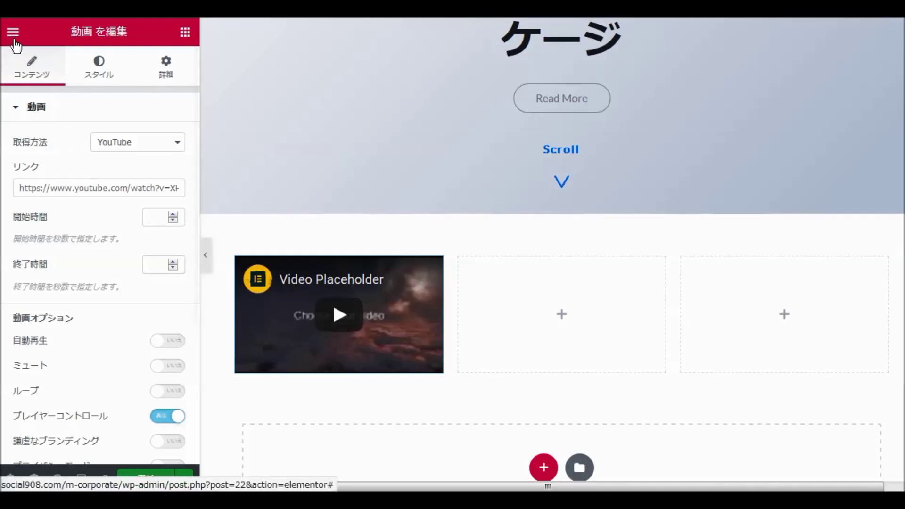
- Place a 動画 widget in both the second and third columns of the section
{"action": "left_click", "coordinate": [15, 40]}
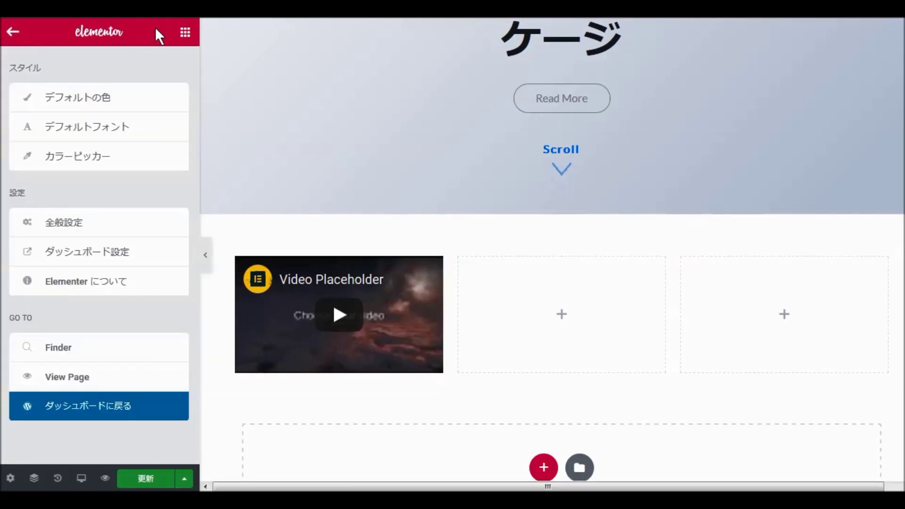
{"action": "left_click", "coordinate": [185, 33]}
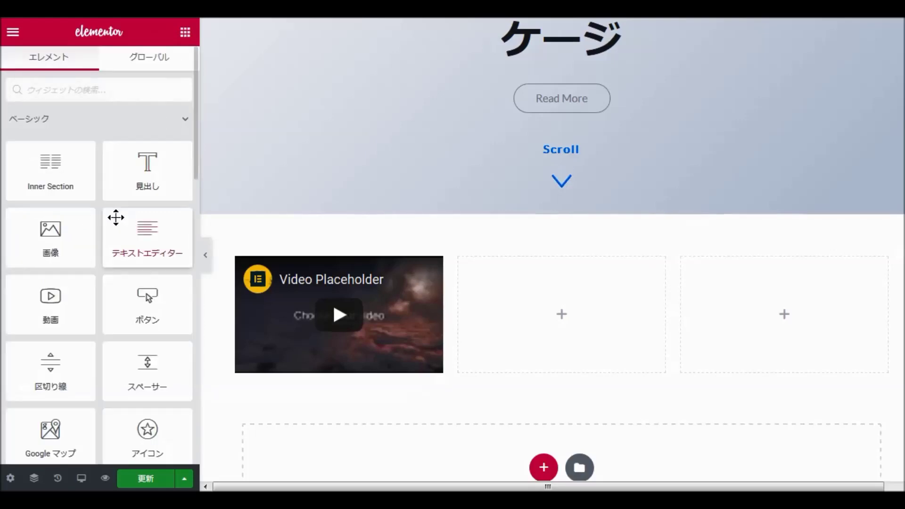
{"action": "left_click_drag", "start_coordinate": [44, 299], "coordinate": [567, 303]}
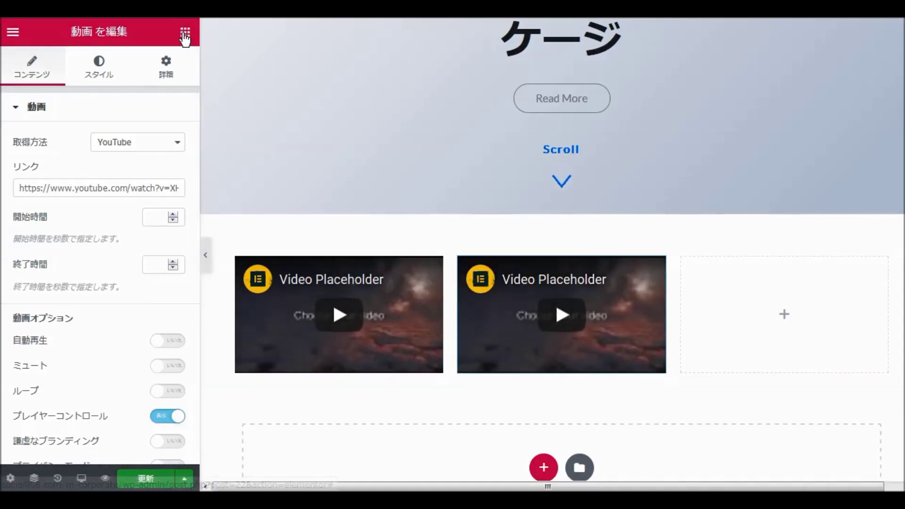
{"action": "left_click", "coordinate": [185, 32]}
{"action": "left_click_drag", "start_coordinate": [45, 301], "coordinate": [761, 312]}
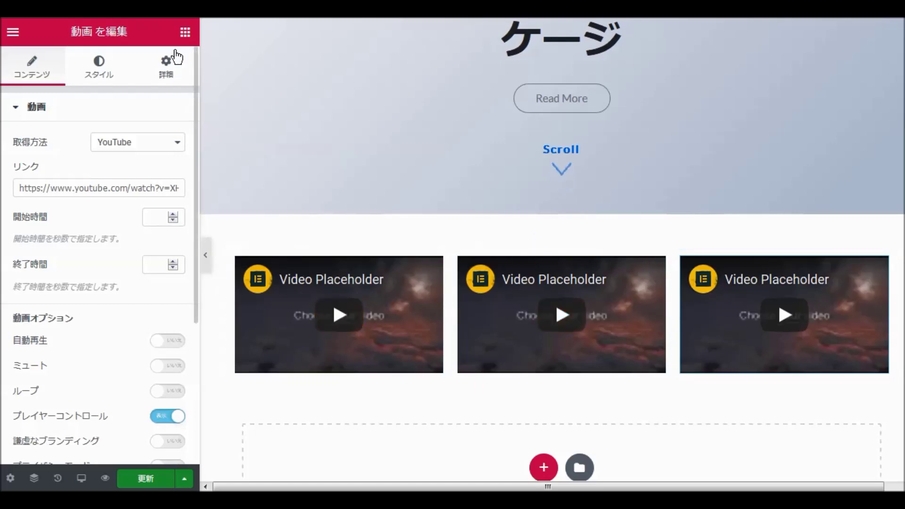
- Add a 画像 widget in a new section below the row of videos
{"action": "left_click", "coordinate": [185, 32]}
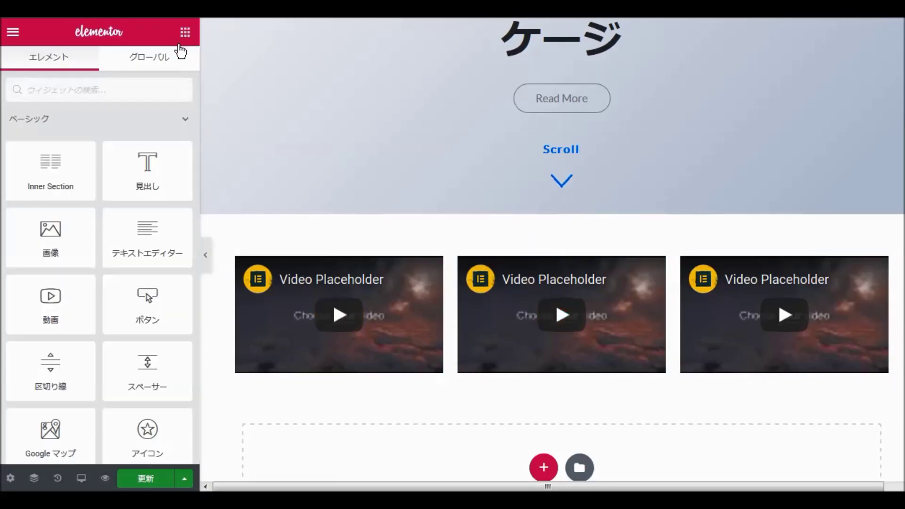
{"action": "scroll", "coordinate": [130, 332], "scroll_direction": "down", "scroll_amount": 3}
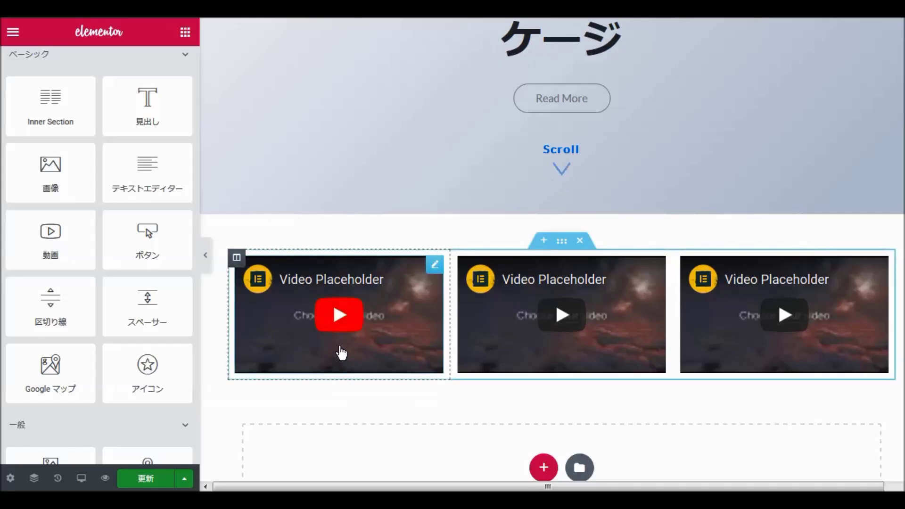
{"action": "scroll", "coordinate": [346, 355], "scroll_direction": "down", "scroll_amount": 3}
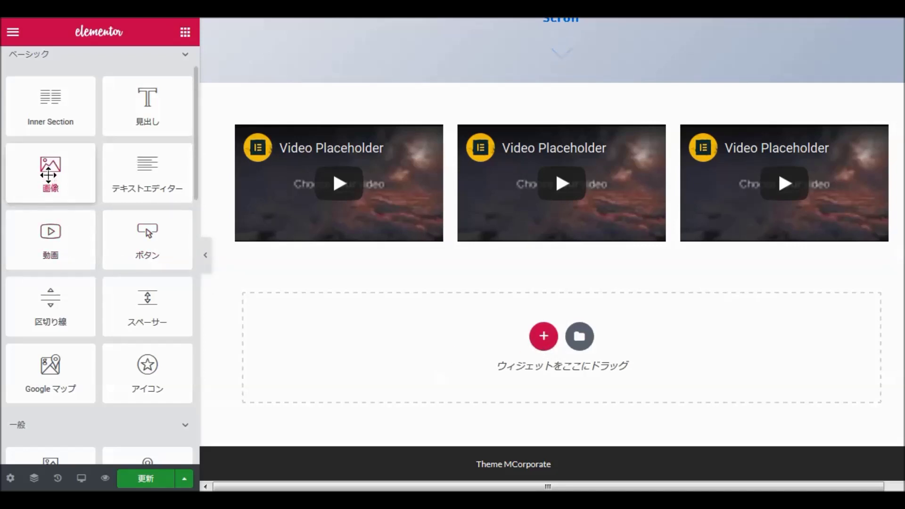
{"action": "left_click_drag", "start_coordinate": [48, 174], "coordinate": [529, 351]}
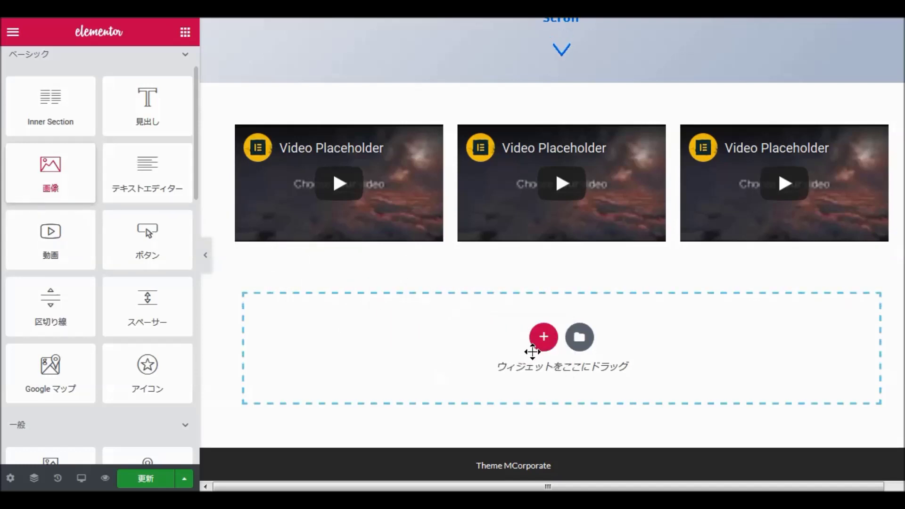
{"action": "scroll", "coordinate": [597, 349], "scroll_direction": "down", "scroll_amount": 9}
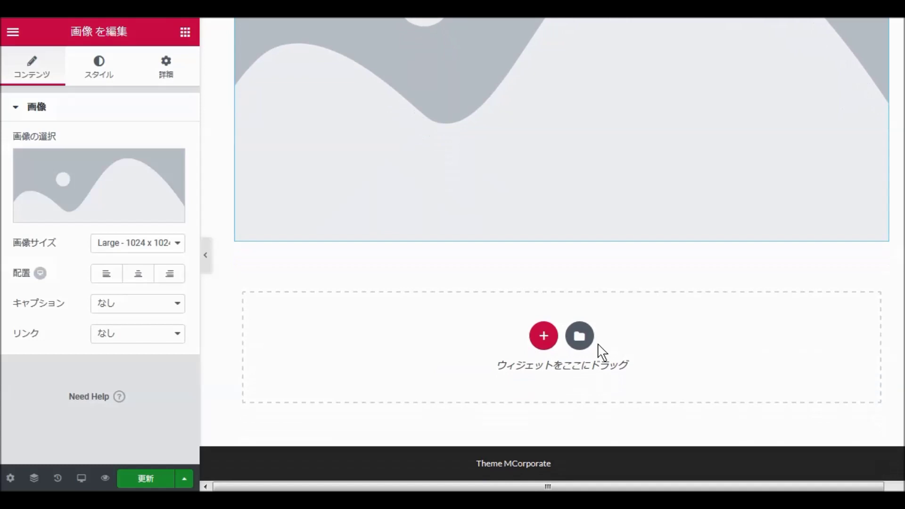
{"action": "scroll", "coordinate": [470, 259], "scroll_direction": "up", "scroll_amount": 2}
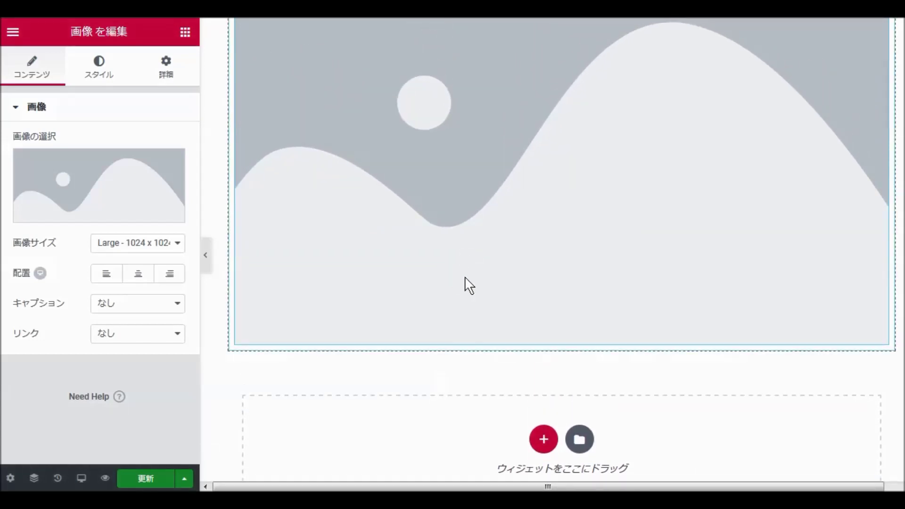
- Add a single-column section with a 見出し widget below the image, and place a テキストエディター widget beneath it
{"action": "scroll", "coordinate": [477, 278], "scroll_direction": "down", "scroll_amount": 1}
{"action": "scroll", "coordinate": [477, 283], "scroll_direction": "down", "scroll_amount": 1}
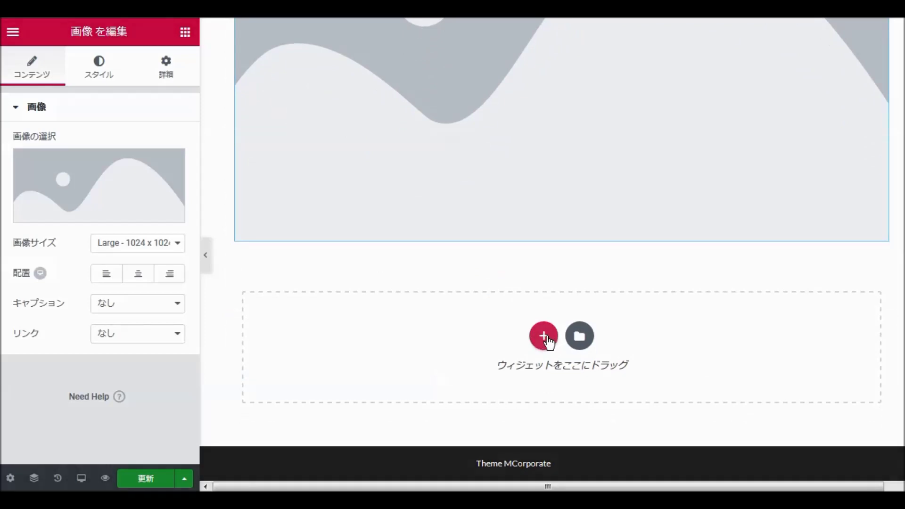
{"action": "left_click", "coordinate": [545, 336]}
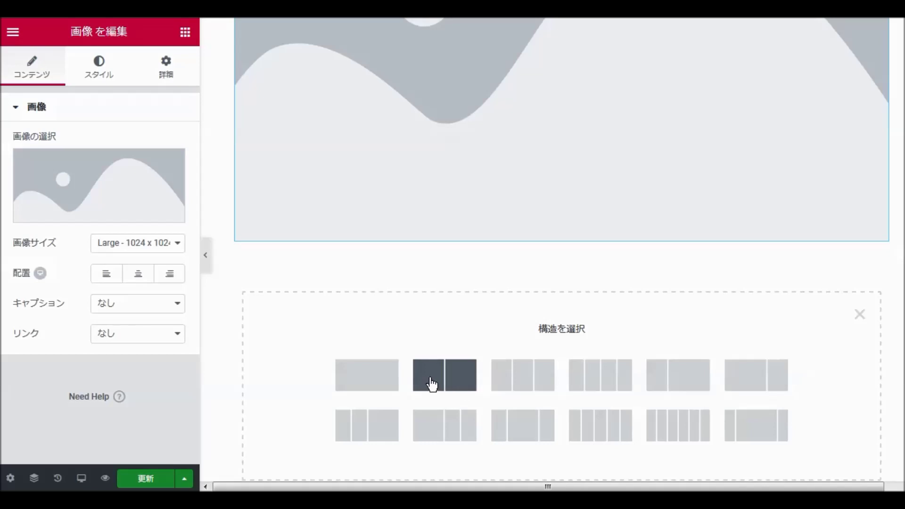
{"action": "left_click", "coordinate": [383, 380]}
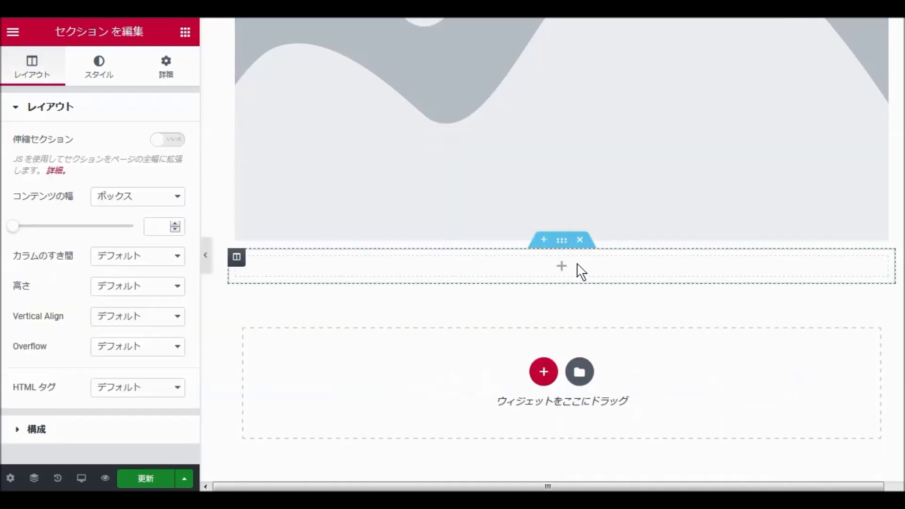
{"action": "left_click", "coordinate": [183, 34]}
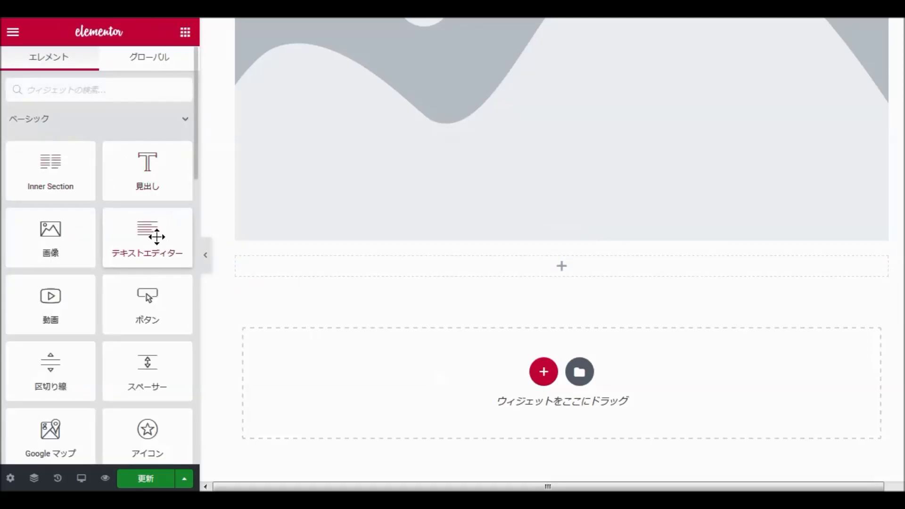
{"action": "left_click_drag", "start_coordinate": [147, 172], "coordinate": [382, 276]}
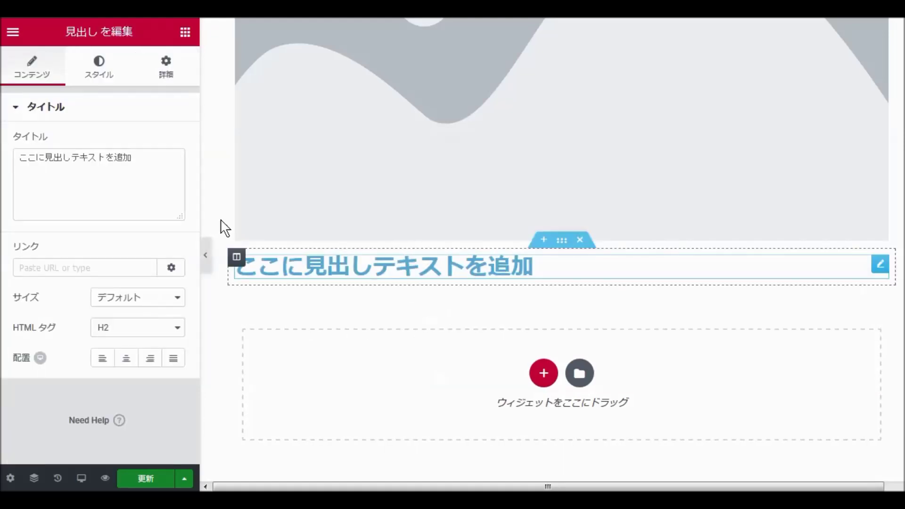
{"action": "left_click", "coordinate": [185, 40]}
{"action": "left_click_drag", "start_coordinate": [136, 236], "coordinate": [539, 376]}
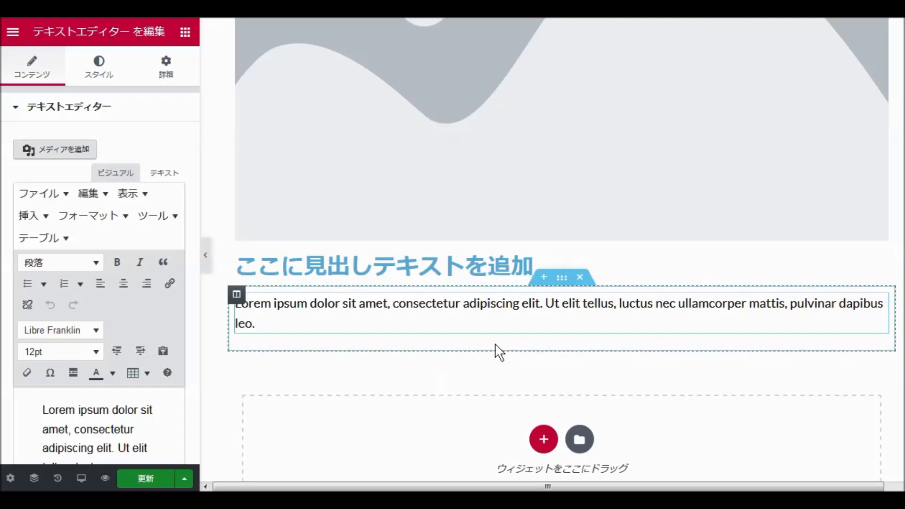
- Update the Elementor page and check the videos, image, heading and text on the live site
{"action": "scroll", "coordinate": [529, 374], "scroll_direction": "up", "scroll_amount": 10}
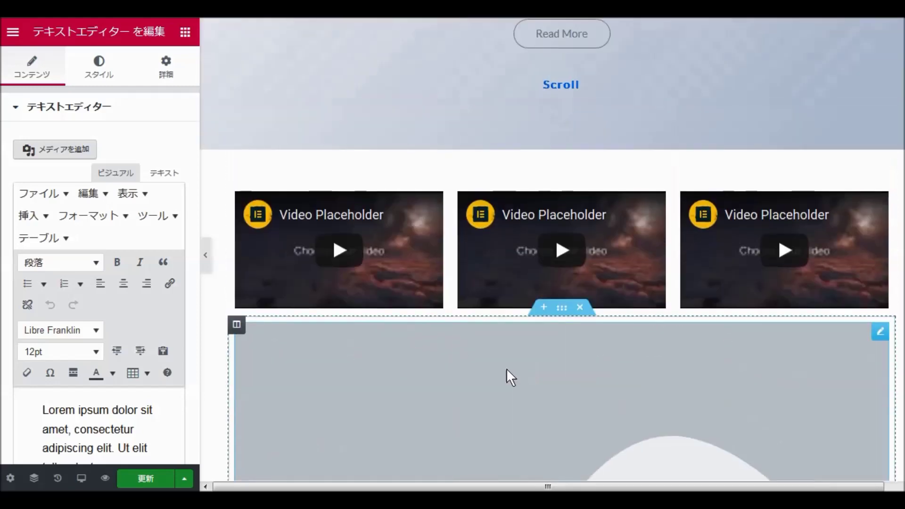
{"action": "left_click", "coordinate": [145, 479]}
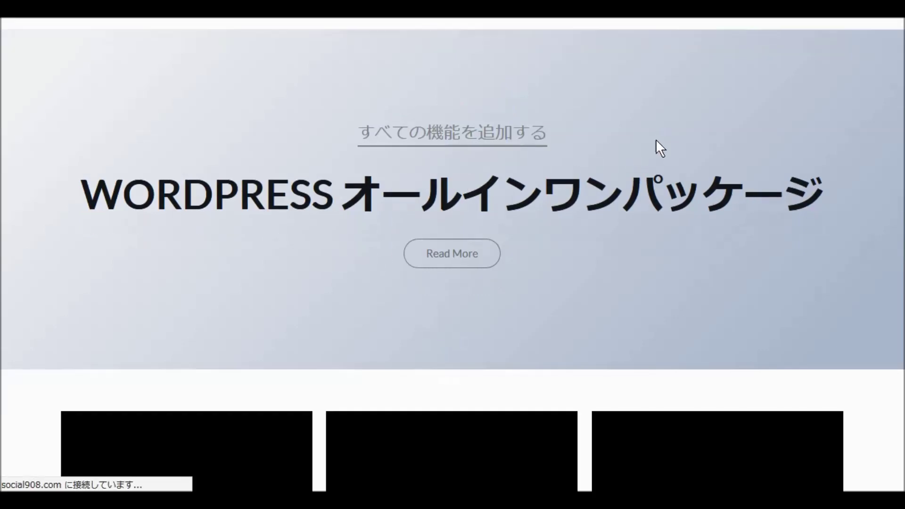
{"action": "scroll", "coordinate": [556, 238], "scroll_direction": "down", "scroll_amount": 5}
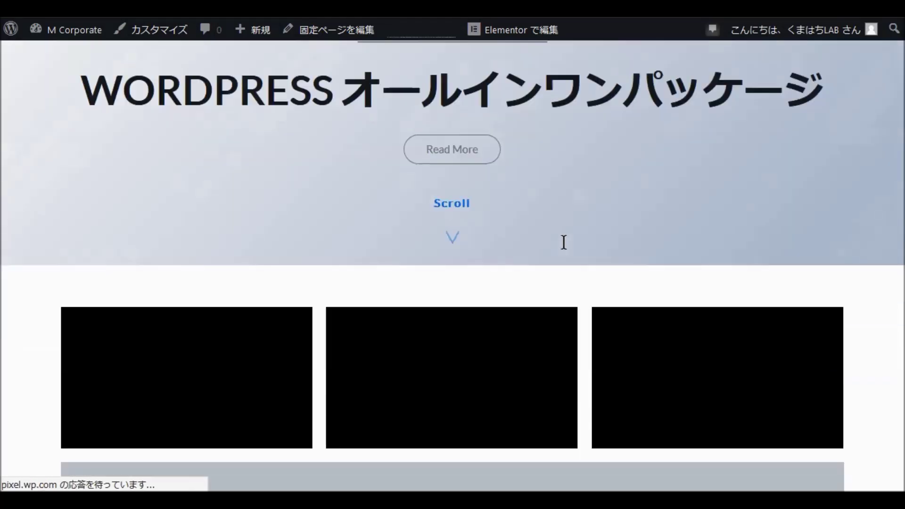
{"action": "scroll", "coordinate": [593, 237], "scroll_direction": "down", "scroll_amount": 9}
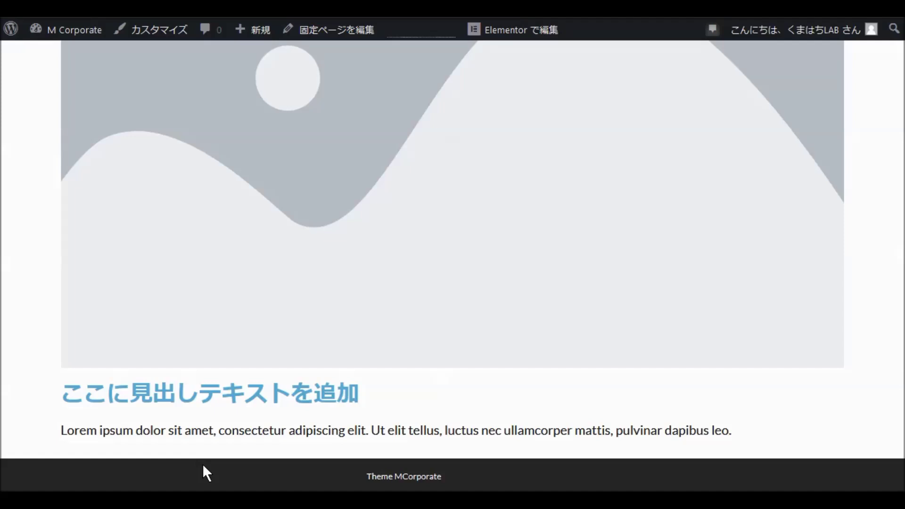
{"action": "mouse_move", "coordinate": [344, 264]}
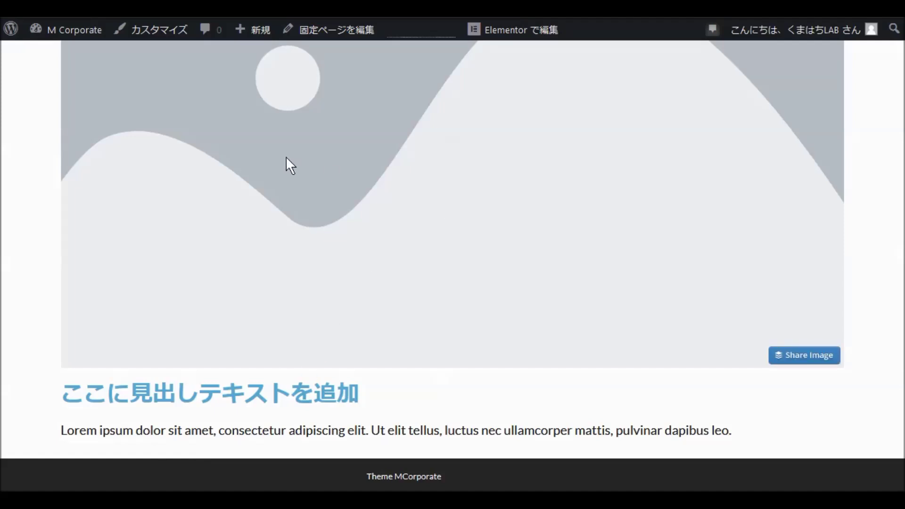
- Review the live front page from the hero section to the footer, including the navigation menu and its サービス一覧 submenu
{"action": "scroll", "coordinate": [529, 148], "scroll_direction": "up", "scroll_amount": 10}
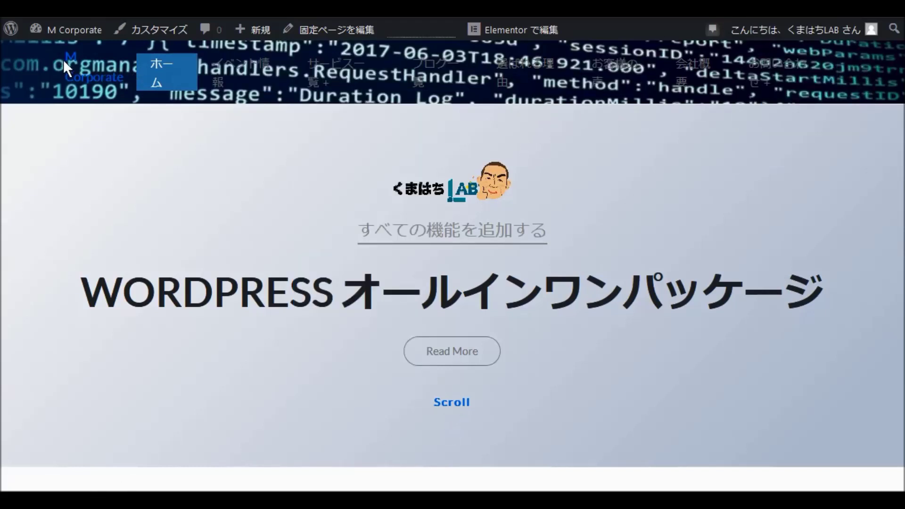
{"action": "mouse_move", "coordinate": [314, 91]}
{"action": "mouse_move", "coordinate": [302, 80]}
{"action": "scroll", "coordinate": [315, 149], "scroll_direction": "down", "scroll_amount": 8}
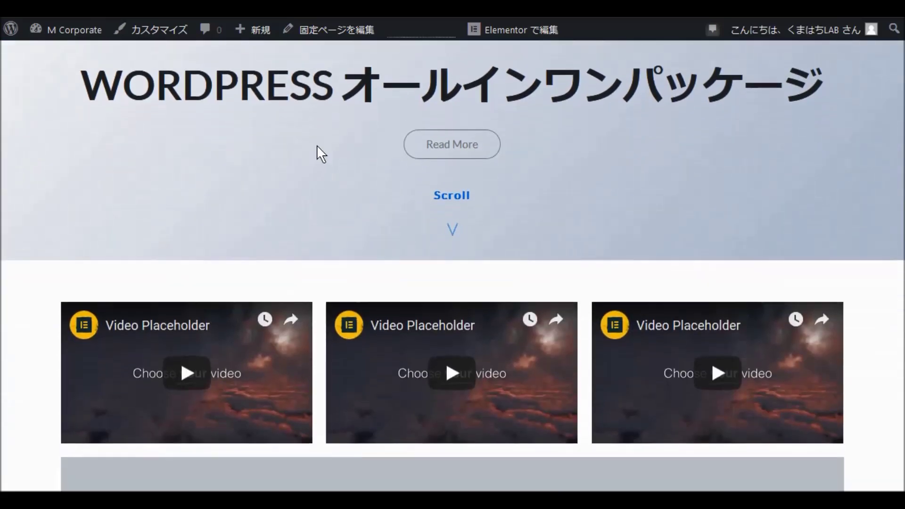
{"action": "scroll", "coordinate": [318, 147], "scroll_direction": "up", "scroll_amount": 10}
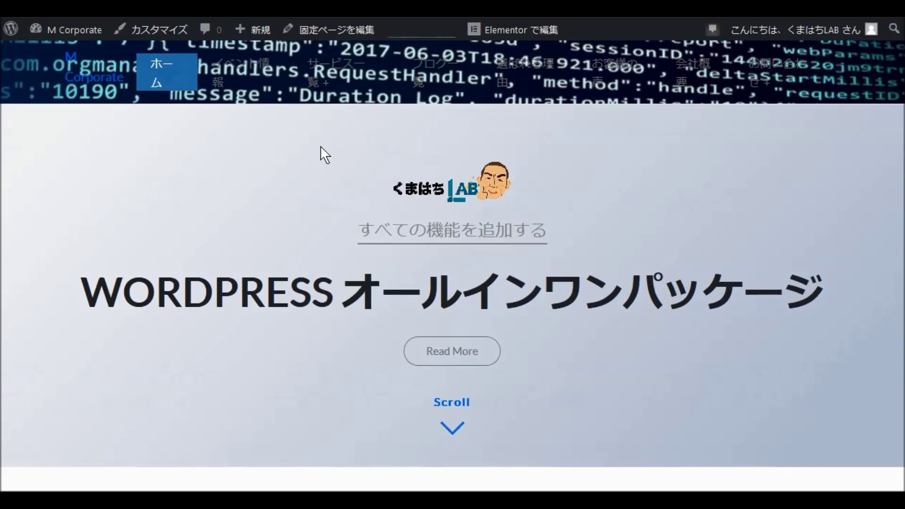
{"action": "scroll", "coordinate": [319, 150], "scroll_direction": "down", "scroll_amount": 2}
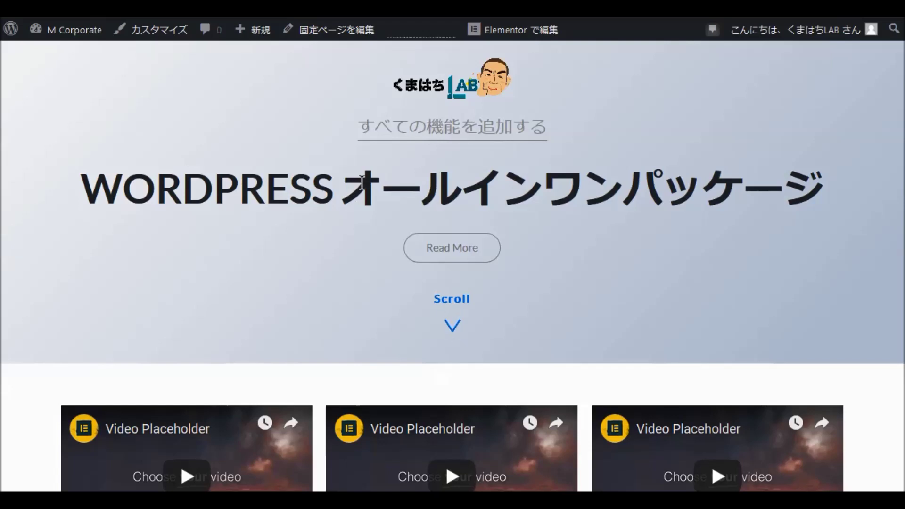
{"action": "scroll", "coordinate": [370, 186], "scroll_direction": "down", "scroll_amount": 4}
{"action": "scroll", "coordinate": [367, 186], "scroll_direction": "down", "scroll_amount": 10}
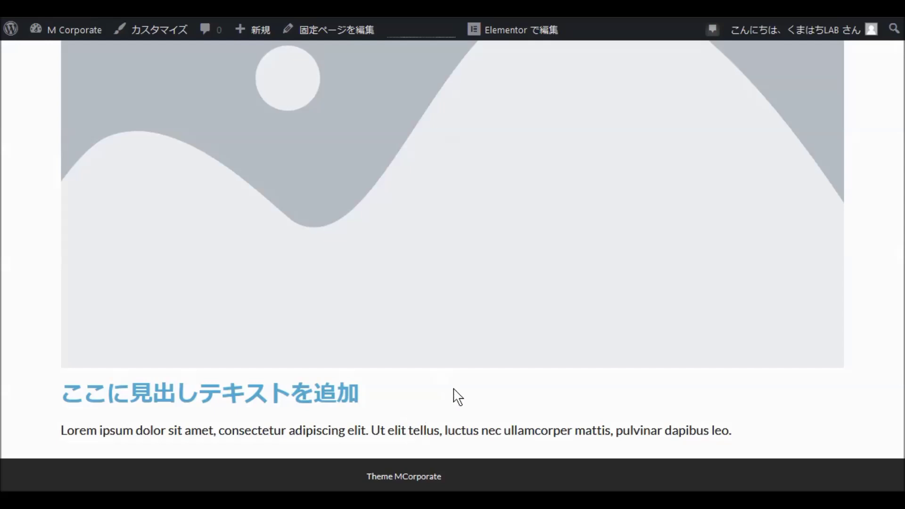
{"action": "scroll", "coordinate": [476, 379], "scroll_direction": "up", "scroll_amount": 12}
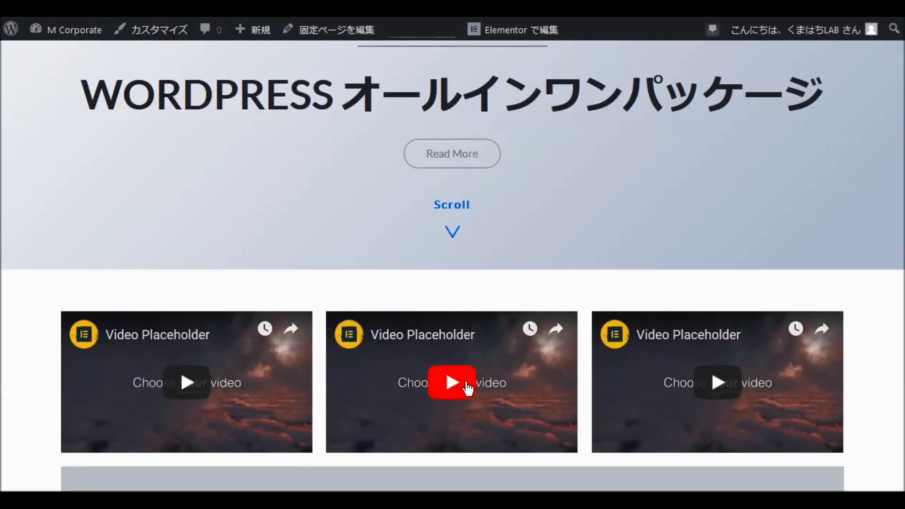
{"action": "scroll", "coordinate": [252, 298], "scroll_direction": "up", "scroll_amount": 4}
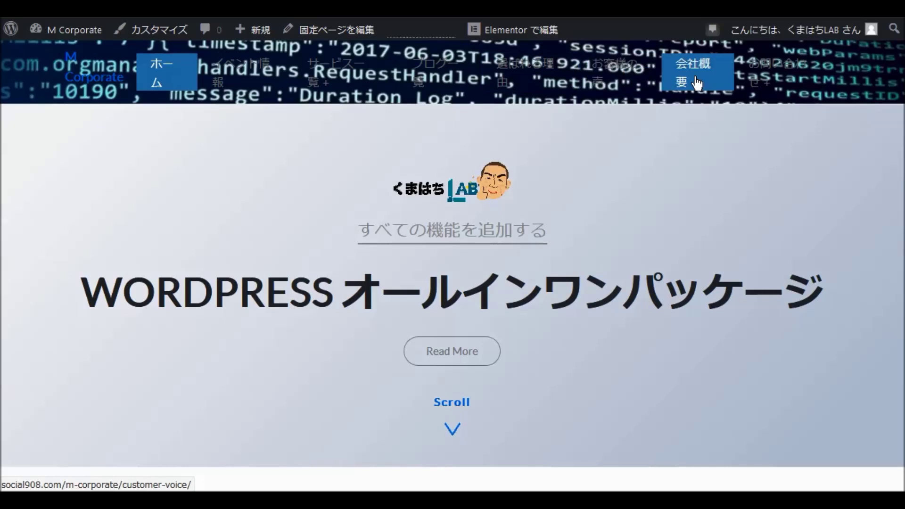
{"action": "mouse_move", "coordinate": [750, 73]}
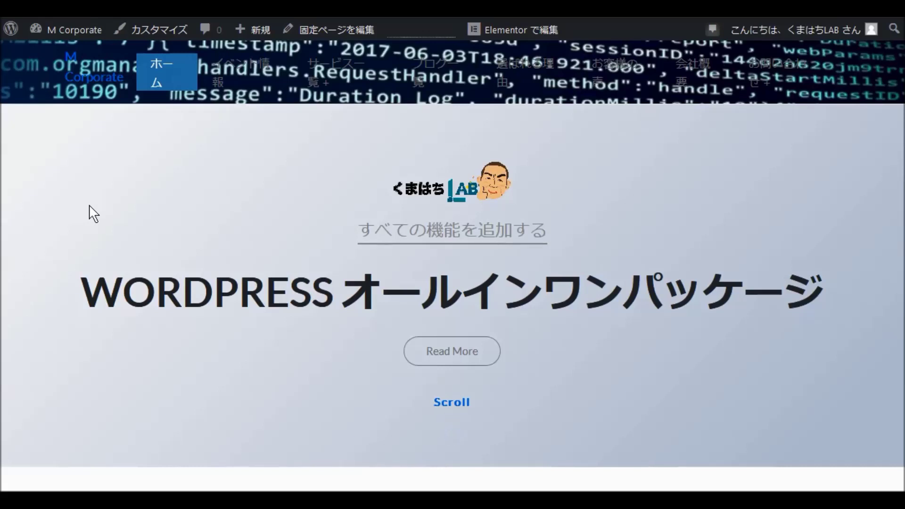
{"action": "mouse_move", "coordinate": [327, 97]}
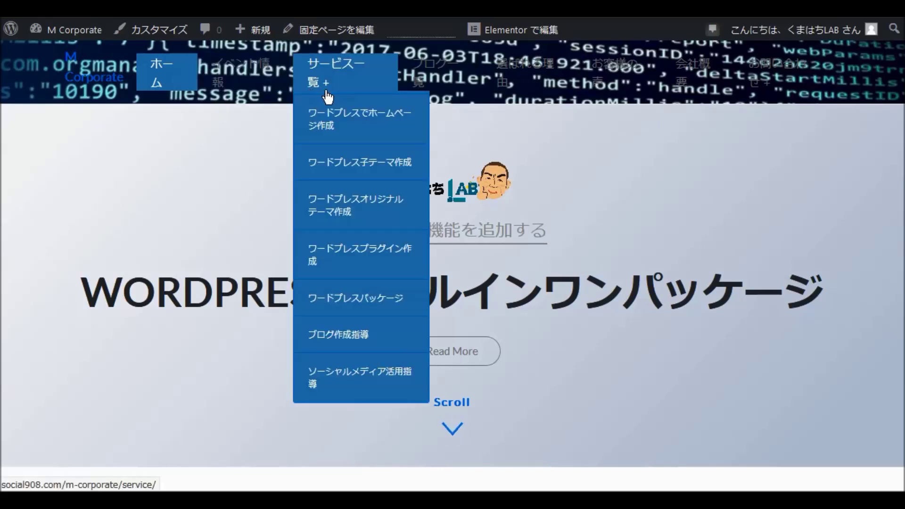
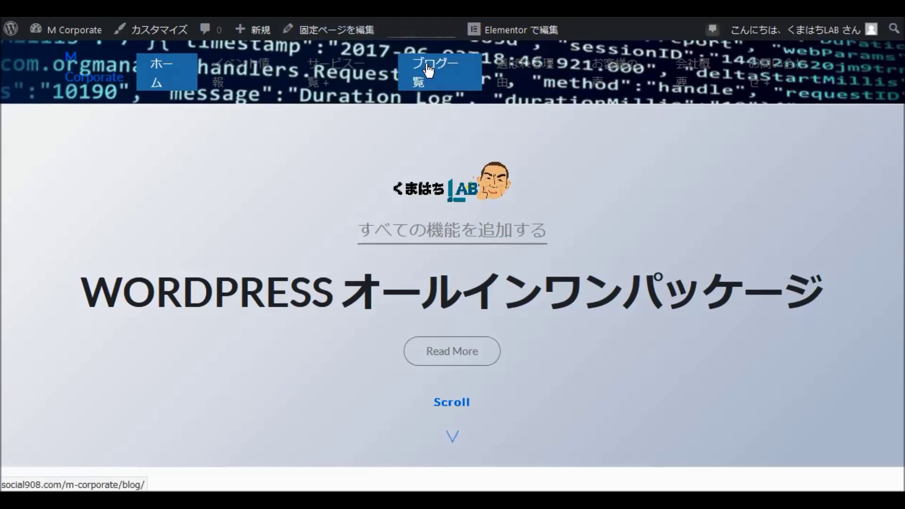
- Open the ブログ一覧 page on the live site and examine the post list and the sidebar widgets
{"action": "left_click", "coordinate": [426, 72]}
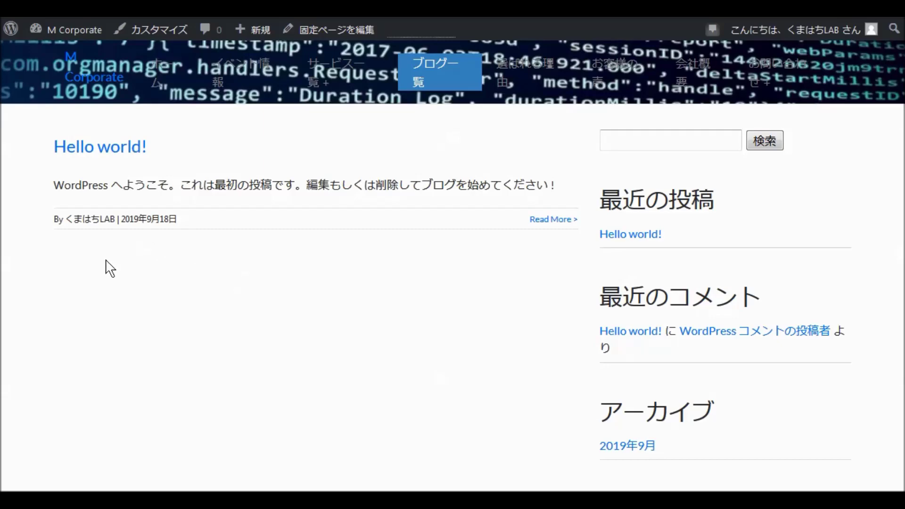
{"action": "scroll", "coordinate": [349, 288], "scroll_direction": "down", "scroll_amount": 5}
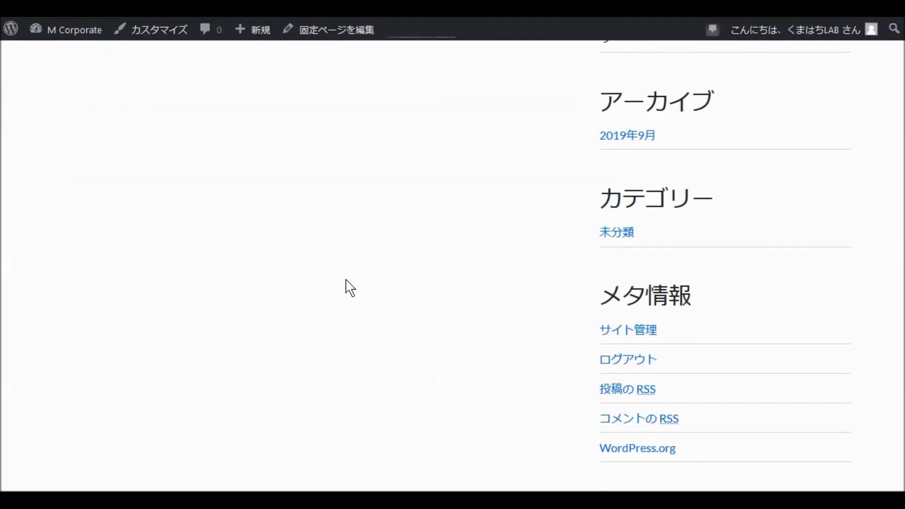
{"action": "scroll", "coordinate": [349, 287], "scroll_direction": "up", "scroll_amount": 5}
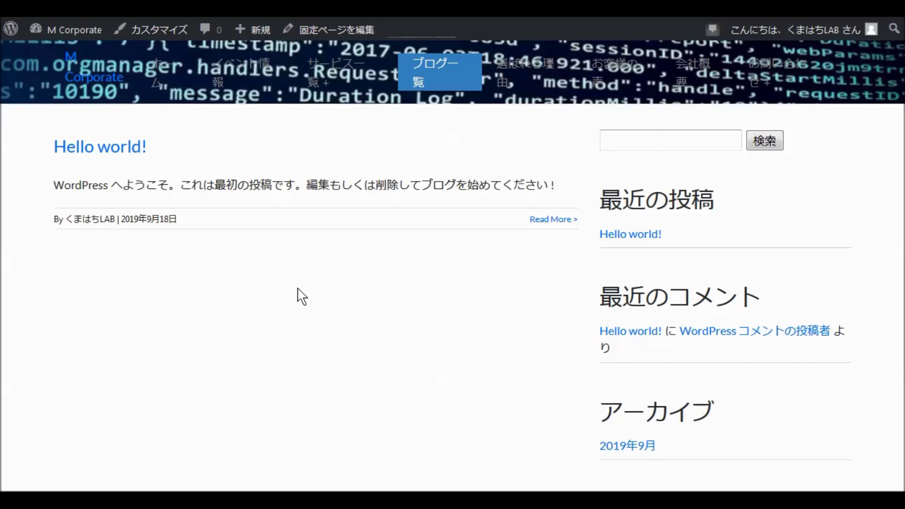
{"action": "scroll", "coordinate": [361, 299], "scroll_direction": "down", "scroll_amount": 4}
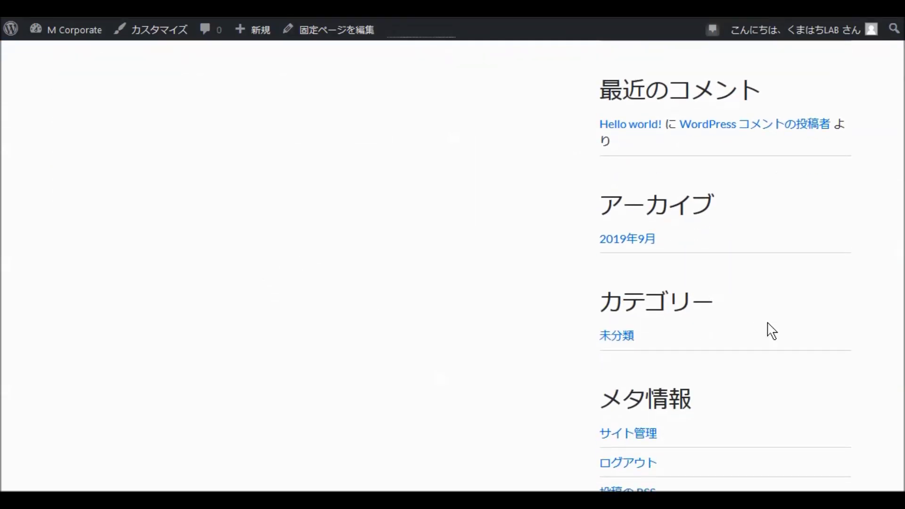
{"action": "scroll", "coordinate": [848, 126], "scroll_direction": "up", "scroll_amount": 2}
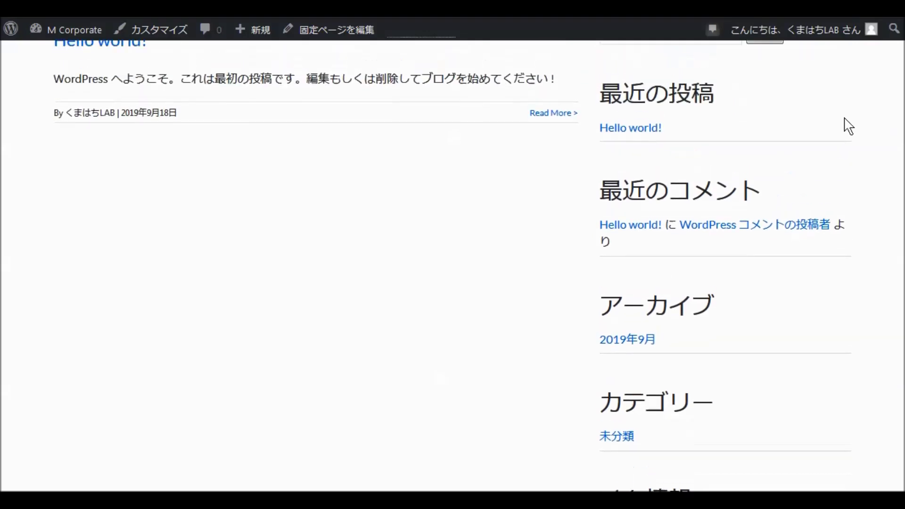
{"action": "scroll", "coordinate": [844, 129], "scroll_direction": "down", "scroll_amount": 3}
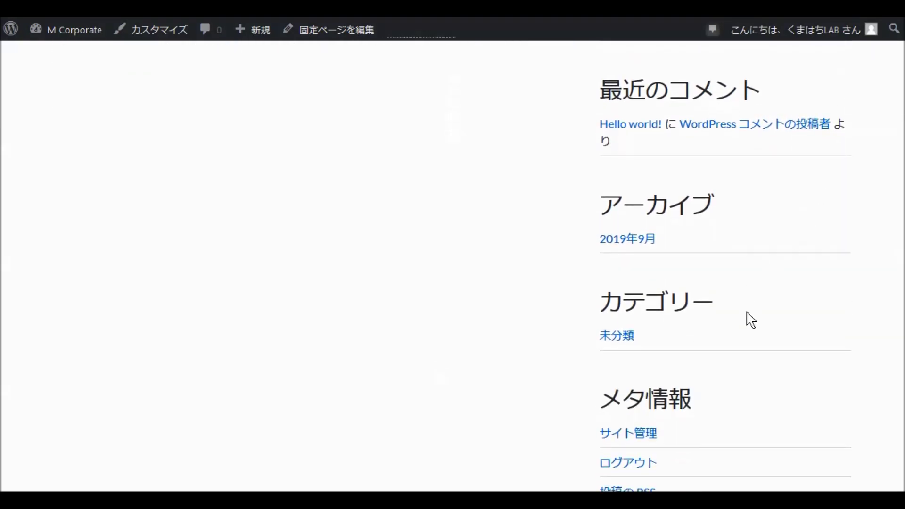
{"action": "scroll", "coordinate": [800, 397], "scroll_direction": "down", "scroll_amount": 2}
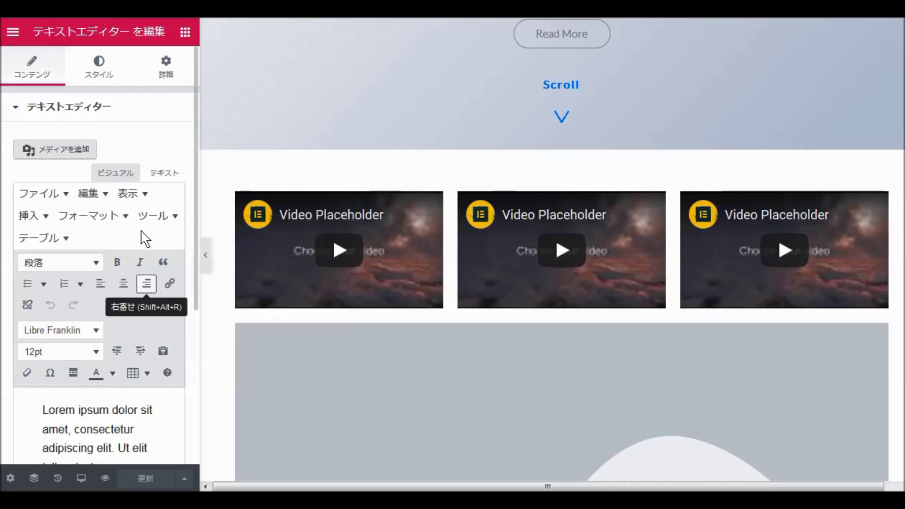
- Look through the Elementor widget list, then exit to the WordPress dashboard and open the ウィジェット page under 外観
{"action": "left_click", "coordinate": [185, 33]}
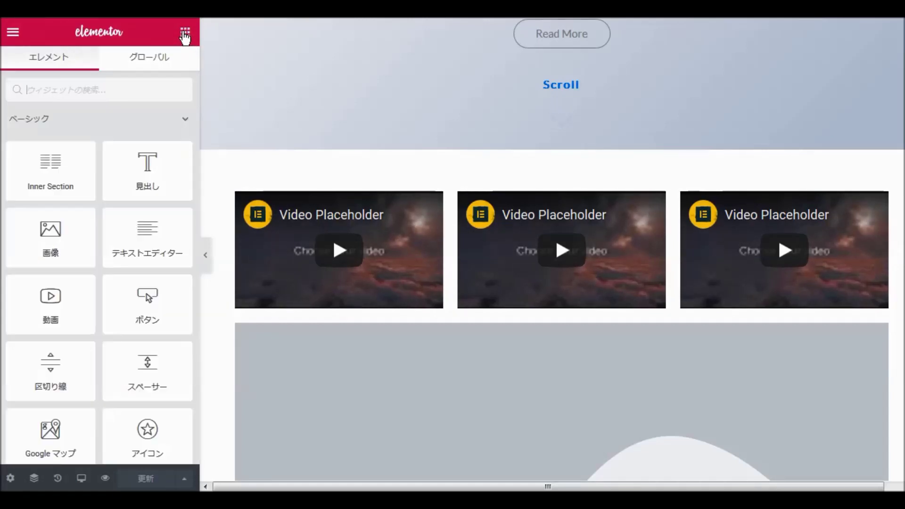
{"action": "scroll", "coordinate": [129, 257], "scroll_direction": "down", "scroll_amount": 5}
{"action": "scroll", "coordinate": [128, 266], "scroll_direction": "down", "scroll_amount": 12}
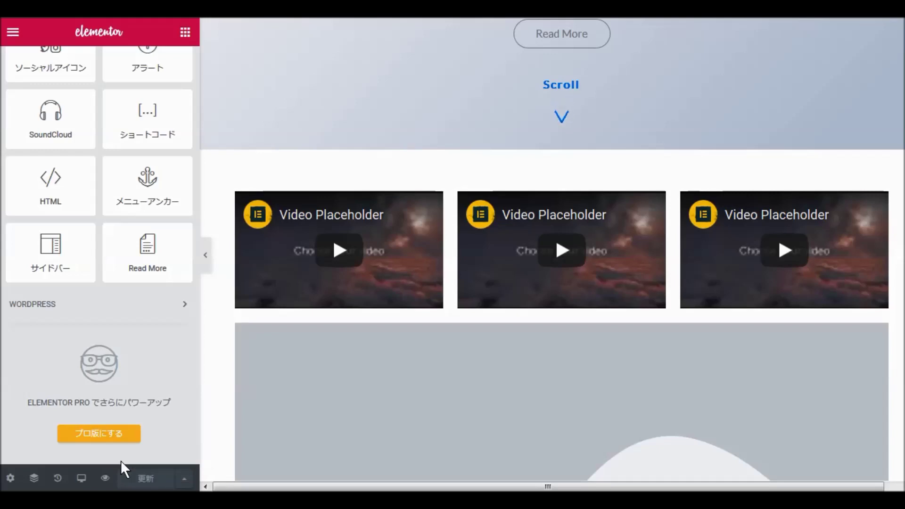
{"action": "left_click", "coordinate": [7, 35]}
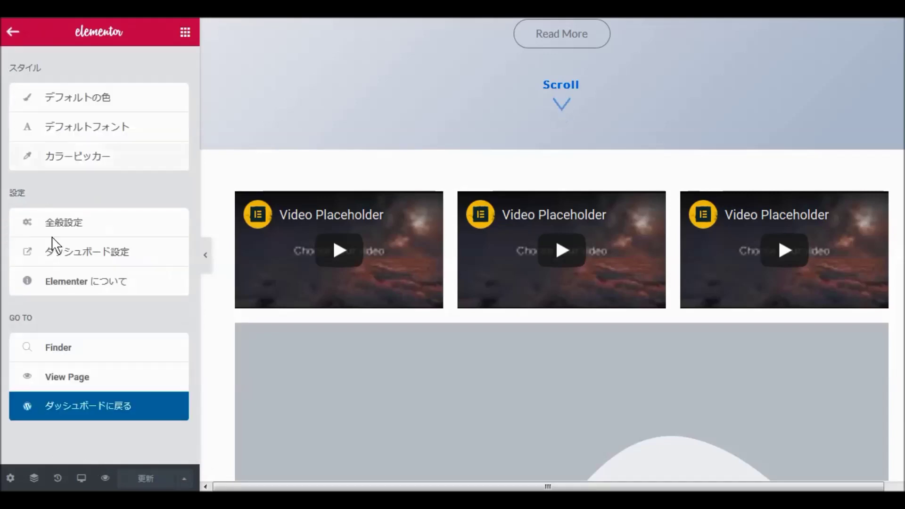
{"action": "left_click", "coordinate": [91, 411]}
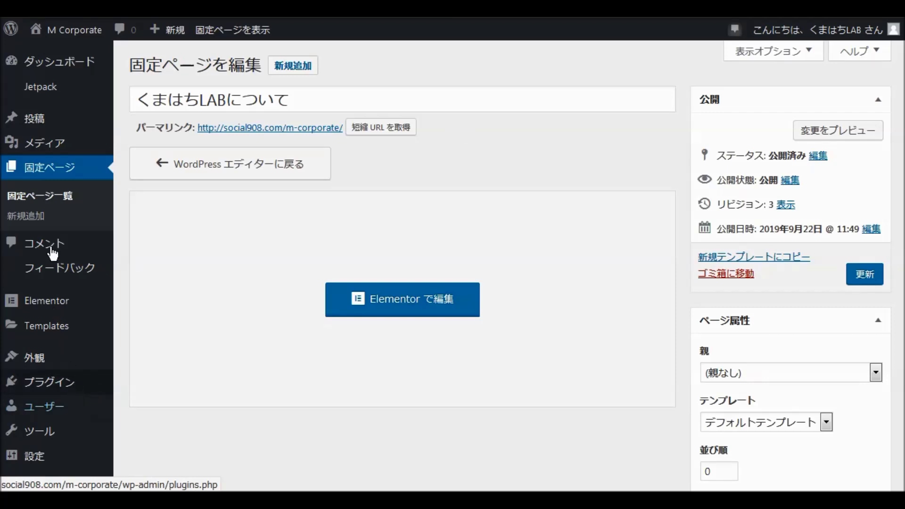
{"action": "mouse_move", "coordinate": [37, 367]}
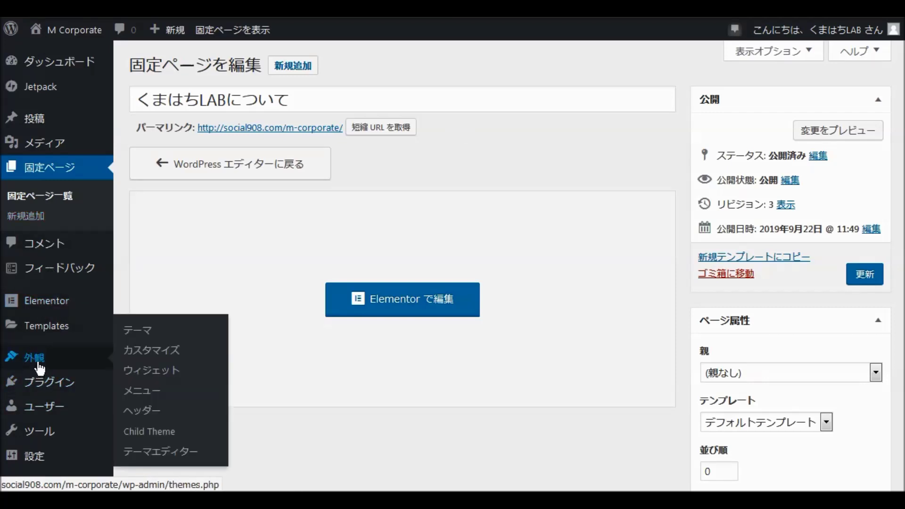
{"action": "left_click", "coordinate": [147, 377]}
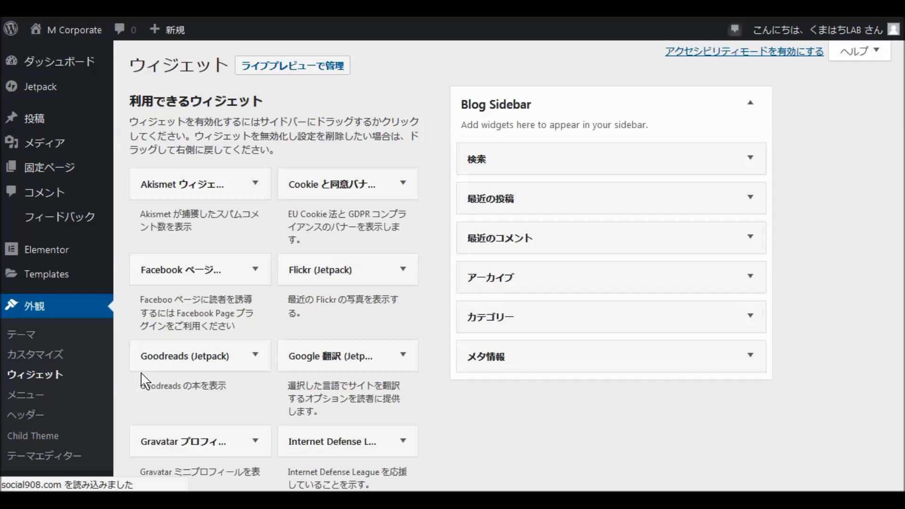
- Delete the メタ情報 widget from the Blog Sidebar
{"action": "scroll", "coordinate": [390, 264], "scroll_direction": "down", "scroll_amount": 3}
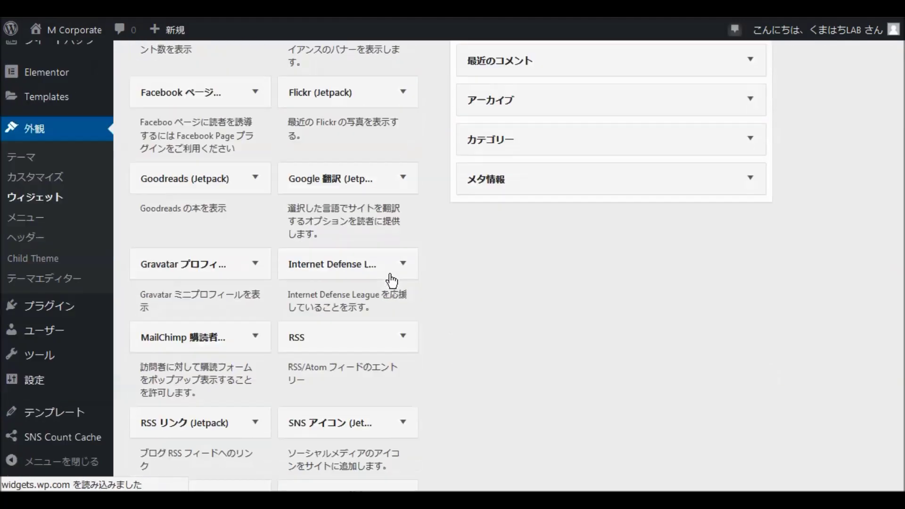
{"action": "scroll", "coordinate": [851, 306], "scroll_direction": "up", "scroll_amount": 2}
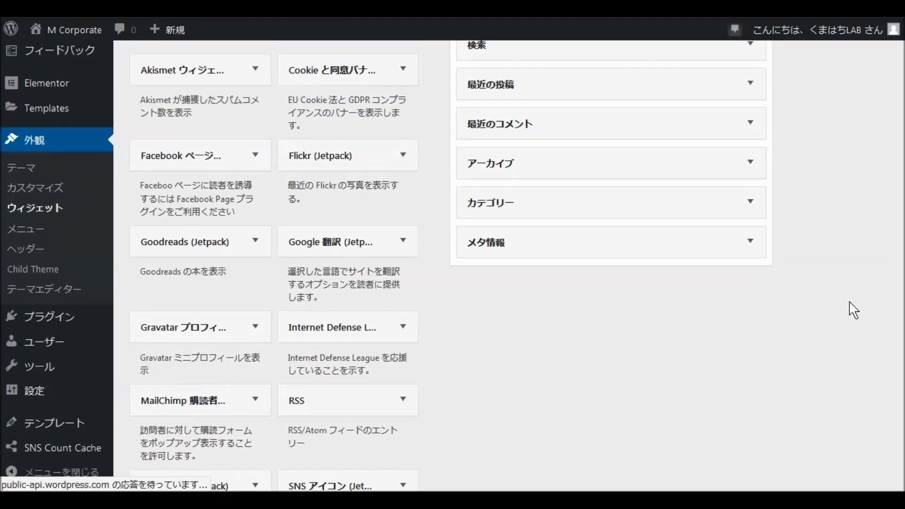
{"action": "scroll", "coordinate": [852, 310], "scroll_direction": "up", "scroll_amount": 3}
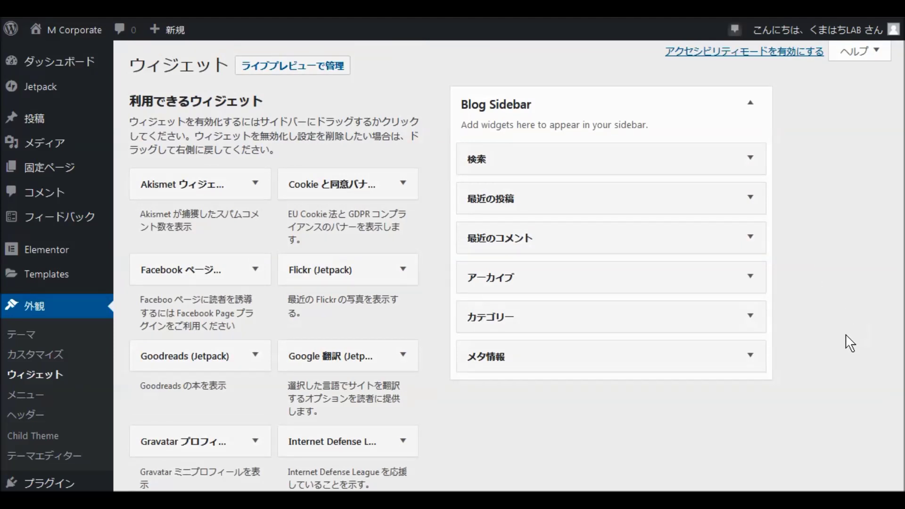
{"action": "scroll", "coordinate": [851, 344], "scroll_direction": "down", "scroll_amount": 1}
{"action": "scroll", "coordinate": [850, 343], "scroll_direction": "down", "scroll_amount": 2}
{"action": "left_click", "coordinate": [751, 253]}
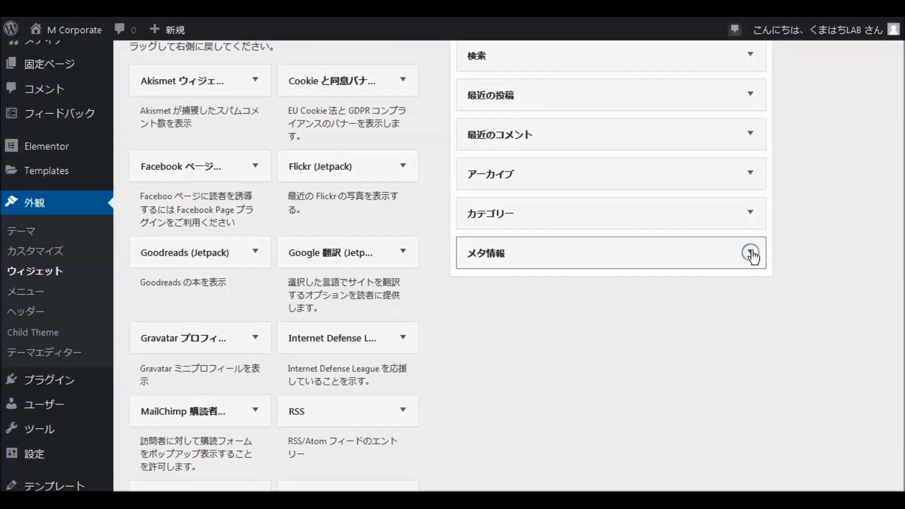
{"action": "left_click", "coordinate": [476, 329]}
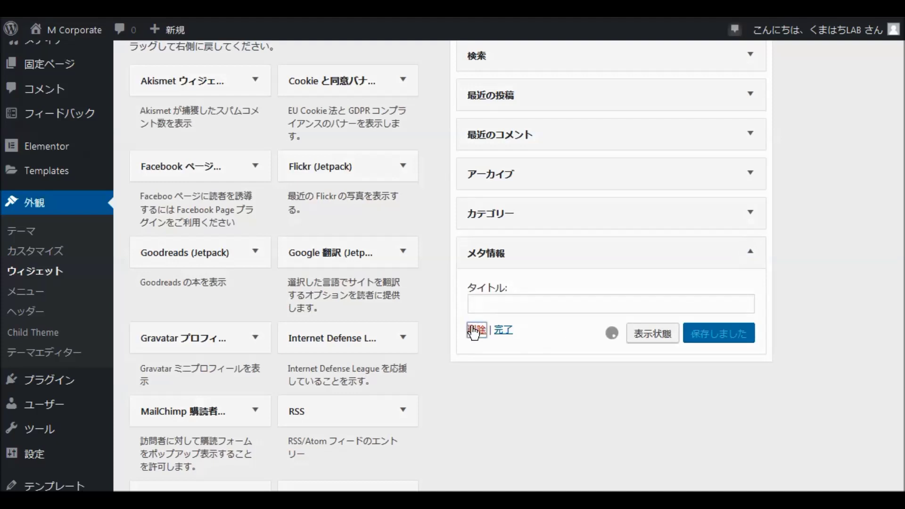
- Delete the アーカイブ and 最近のコメント widgets from the Blog Sidebar
{"action": "left_click", "coordinate": [750, 175]}
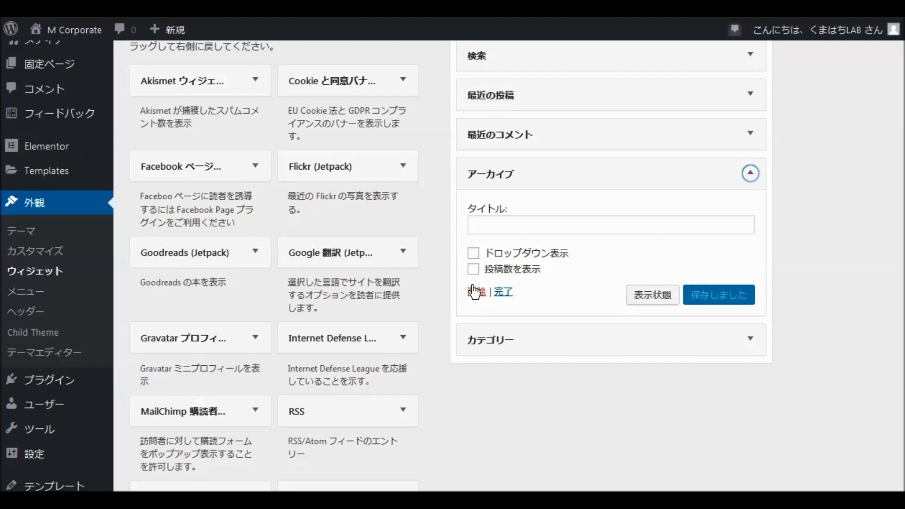
{"action": "left_click", "coordinate": [477, 292]}
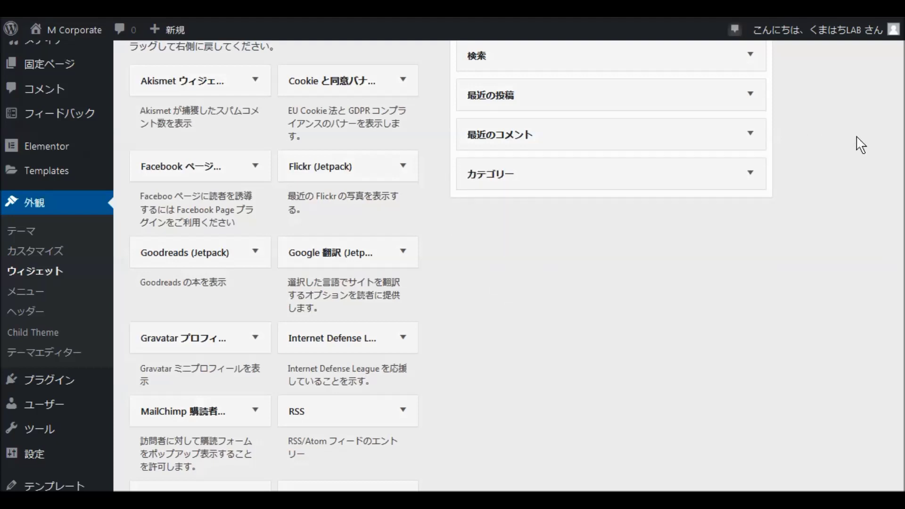
{"action": "left_click", "coordinate": [750, 137]}
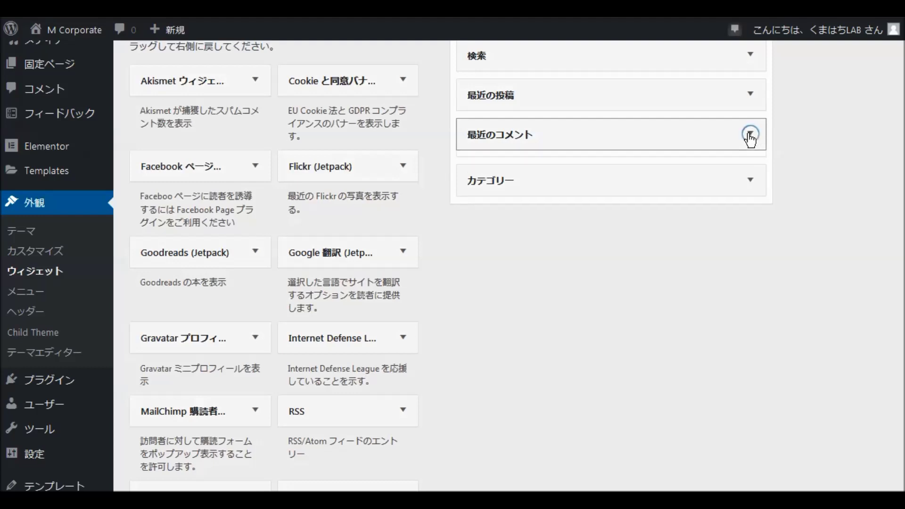
{"action": "left_click", "coordinate": [477, 243]}
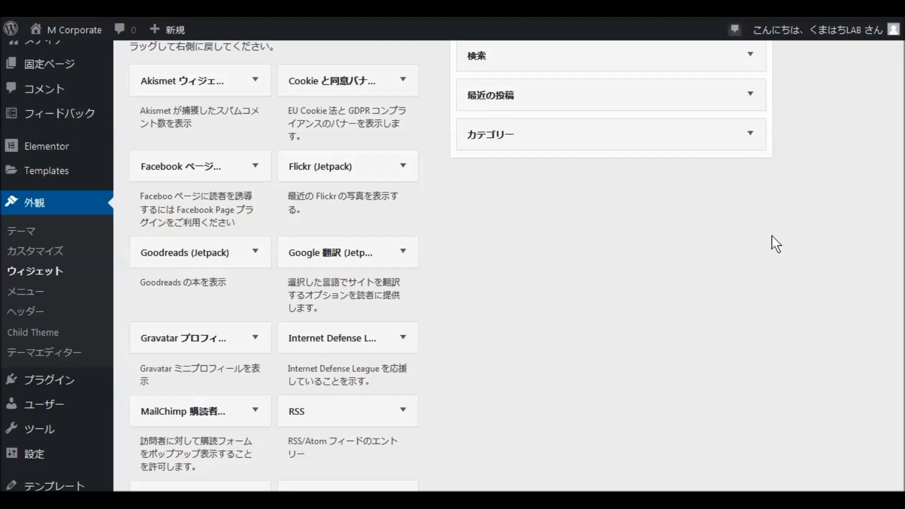
{"action": "scroll", "coordinate": [811, 228], "scroll_direction": "up", "scroll_amount": 3}
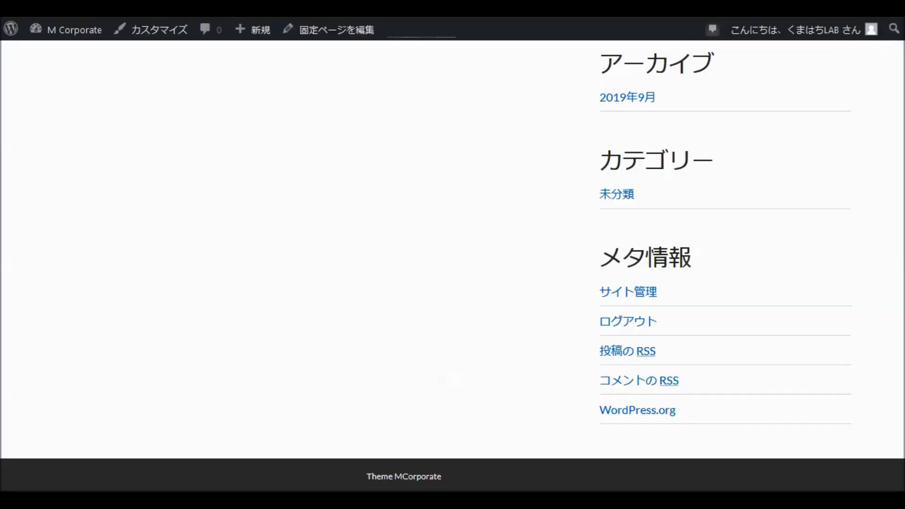
- Return from the live blog page to the ホーム page and look over its hero section and video row
{"action": "scroll", "coordinate": [438, 290], "scroll_direction": "up", "scroll_amount": 8}
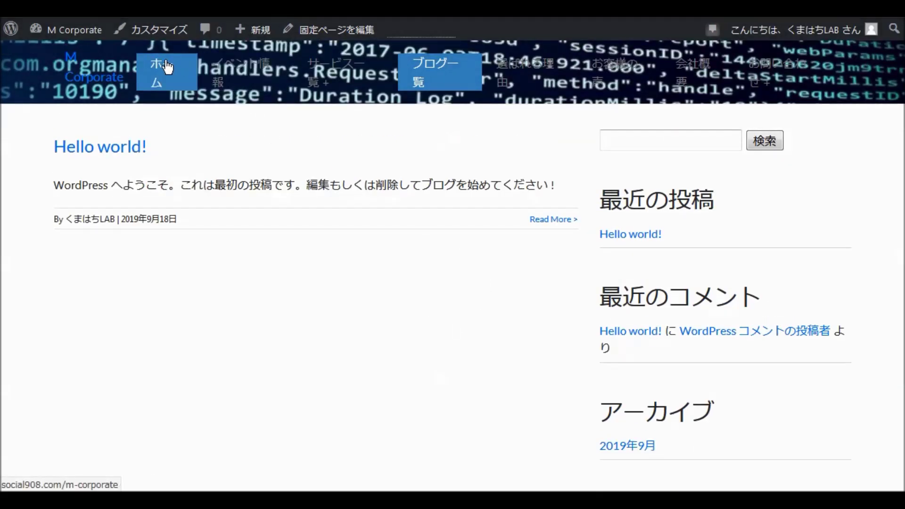
{"action": "left_click", "coordinate": [167, 67]}
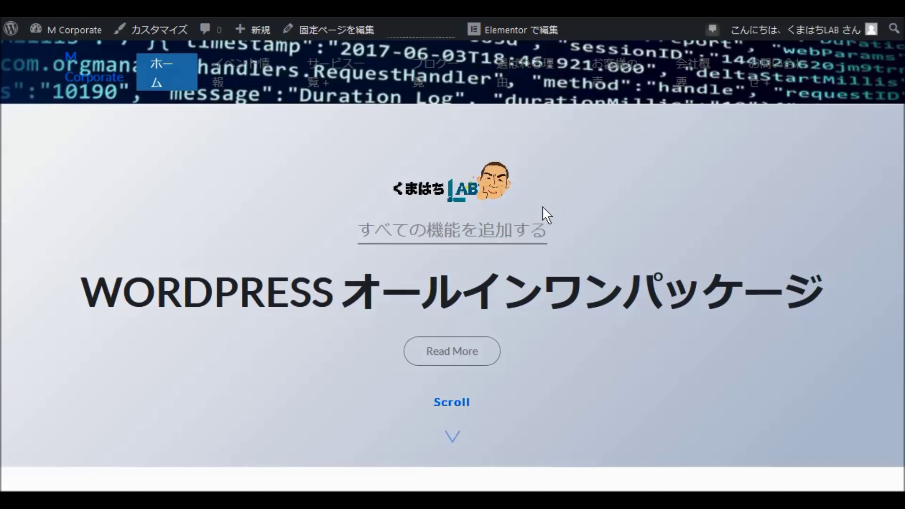
{"action": "scroll", "coordinate": [532, 214], "scroll_direction": "down", "scroll_amount": 2}
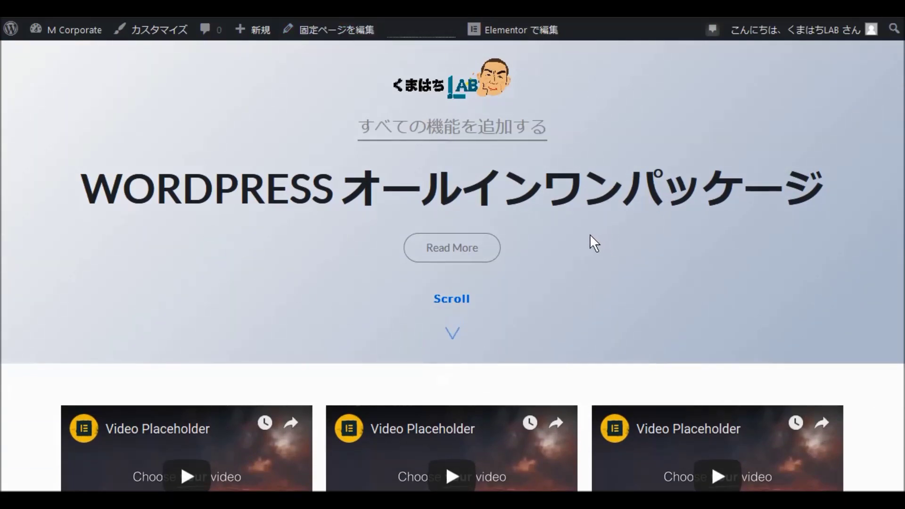
{"action": "scroll", "coordinate": [597, 236], "scroll_direction": "up", "scroll_amount": 2}
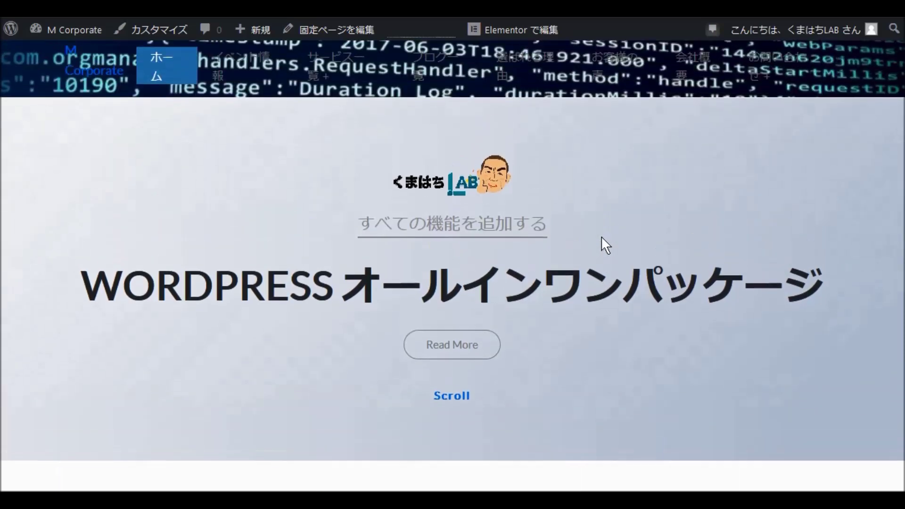